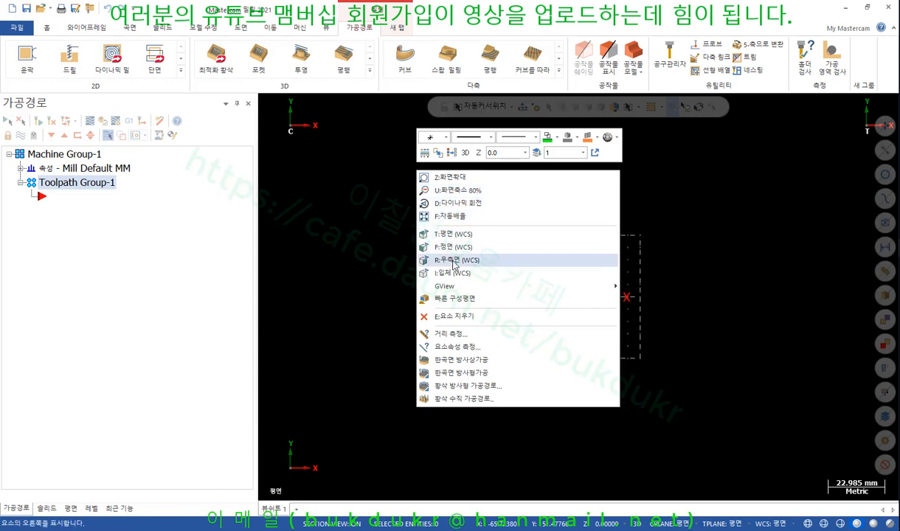
# Switch to the isometric view and make the Right plane the construction and tool plane while keeping the Top WCS.
pyautogui.click(442, 273)
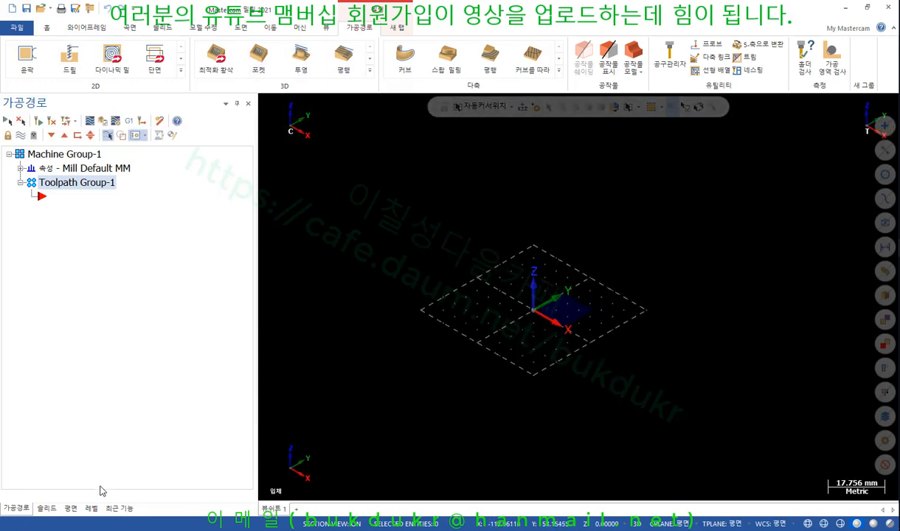
pyautogui.click(72, 508)
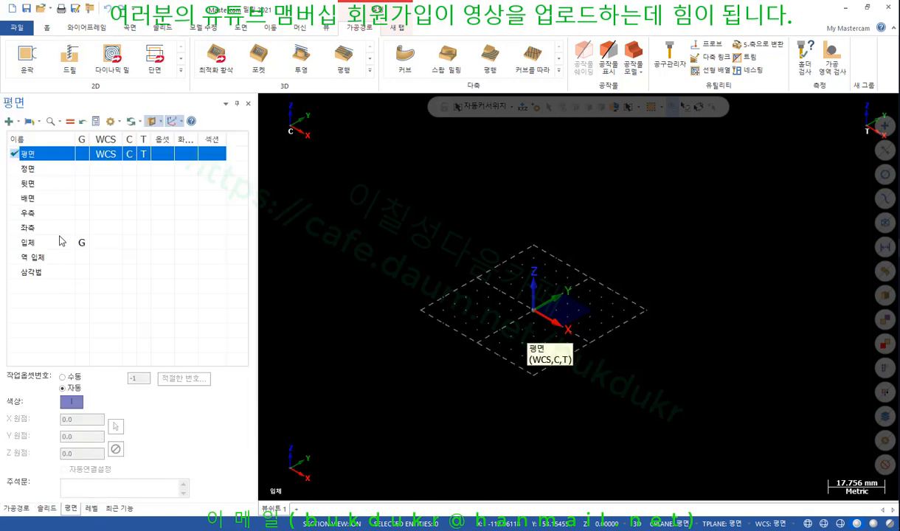
pyautogui.click(123, 211)
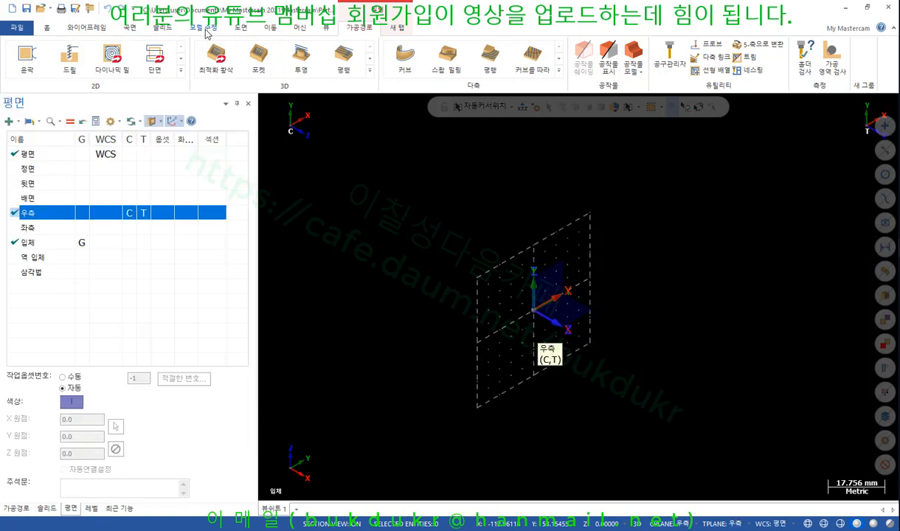
# Draw a centre-point circle at the origin with a diameter of 4*25.4 (101.6 mm).
pyautogui.click(87, 28)
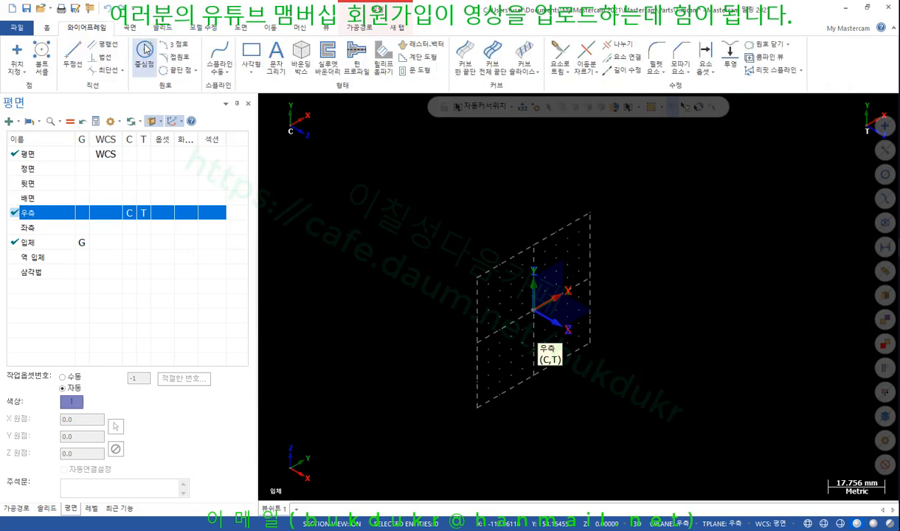
pyautogui.click(145, 51)
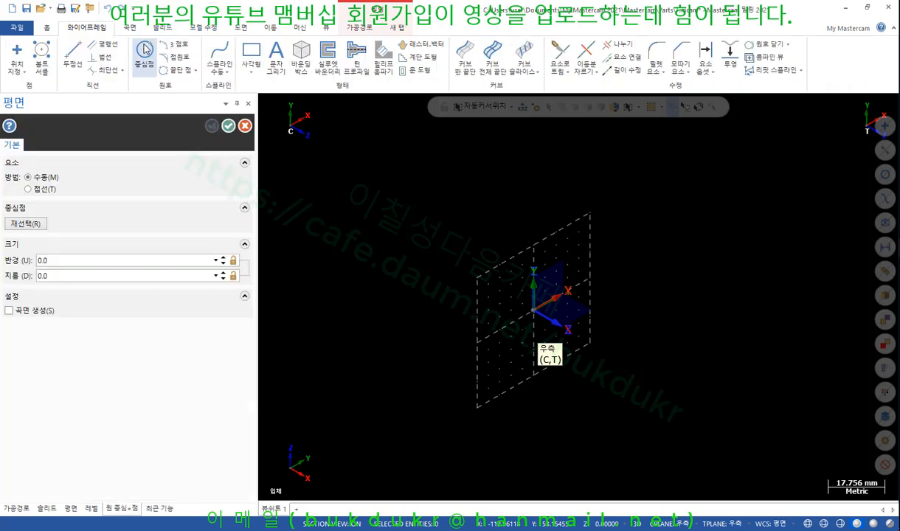
pyautogui.click(532, 311)
pyautogui.click(636, 235)
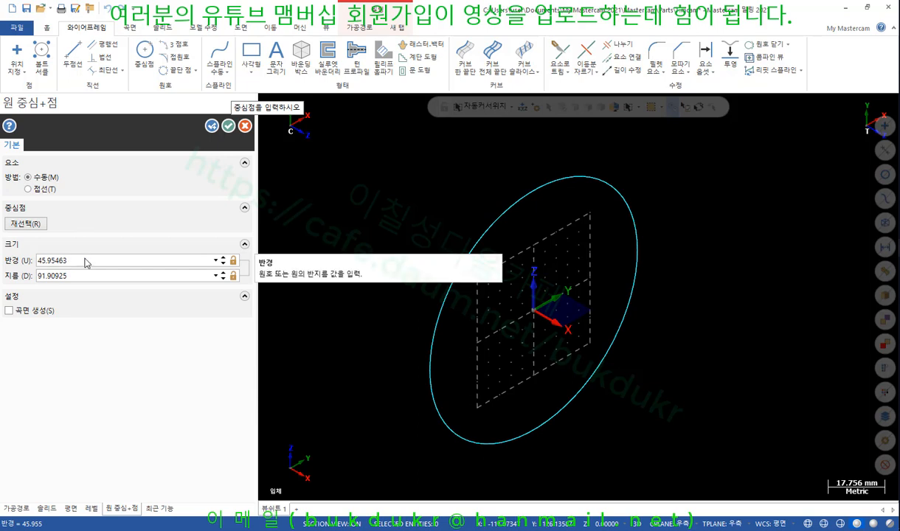
pyautogui.click(111, 259)
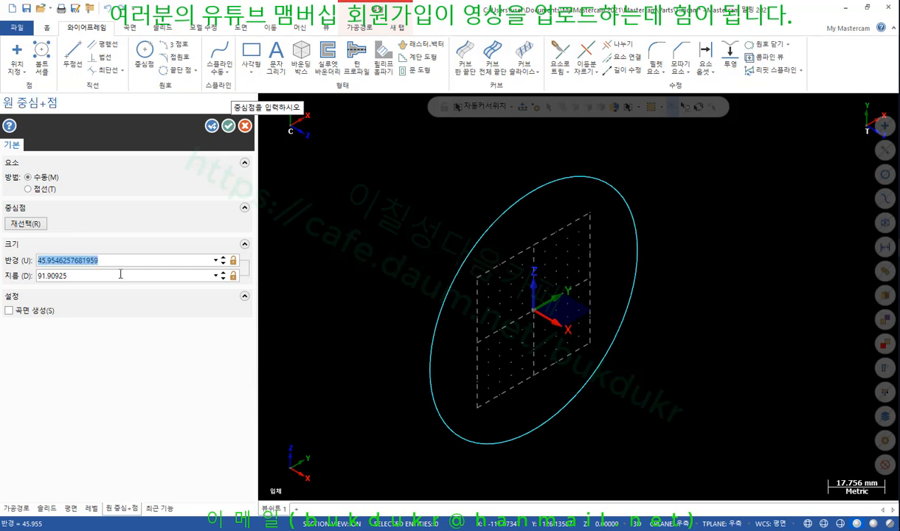
pyautogui.click(120, 275)
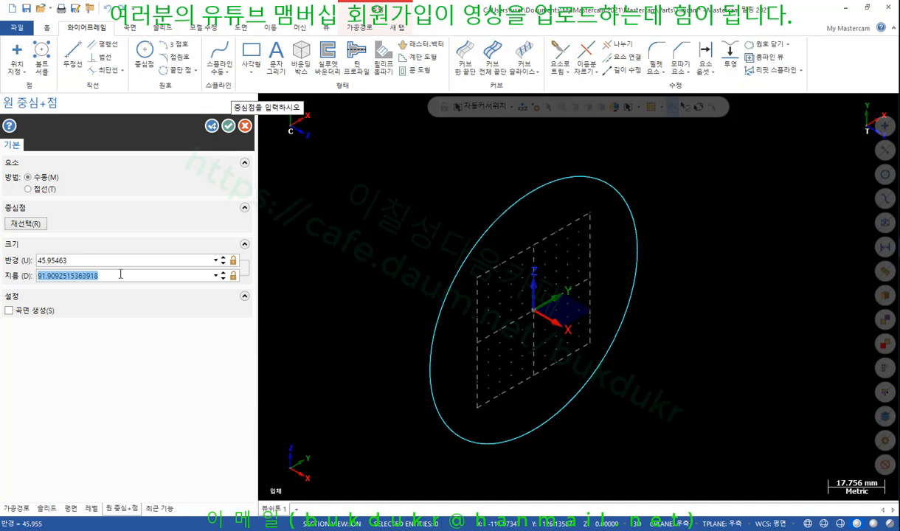
pyautogui.write('4')
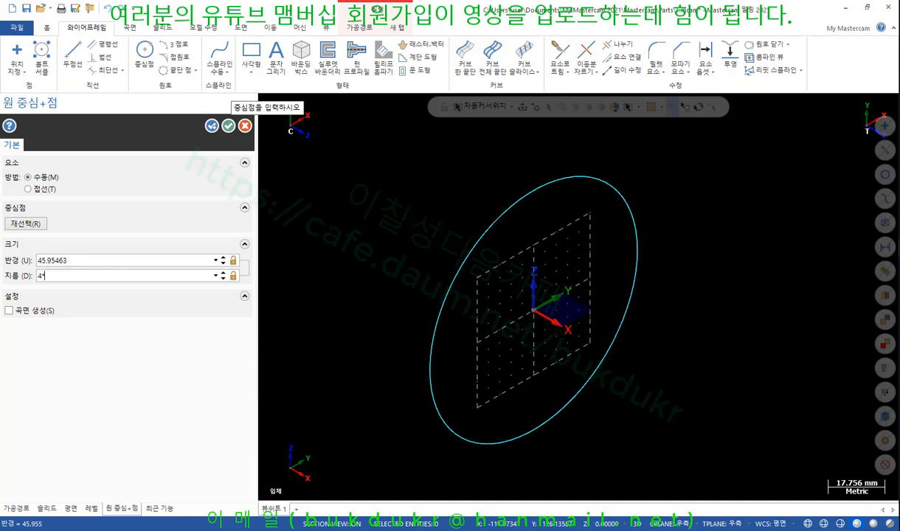
pyautogui.write('*25.4')
pyautogui.press('Return')
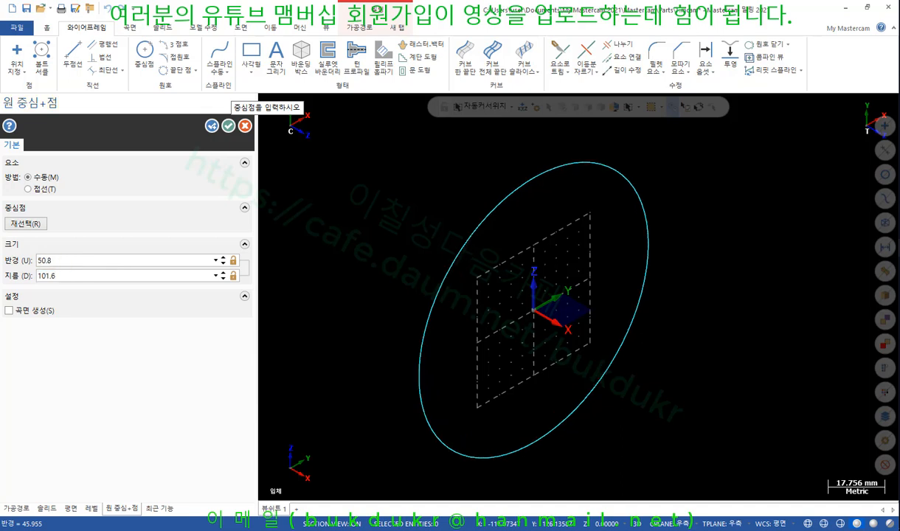
pyautogui.click(228, 125)
# Start a helix at the origin and take its 50.8 mm radius from the existing circle.
pyautogui.scroll(-3, 404, 315)
pyautogui.scroll(-1, 404, 315)
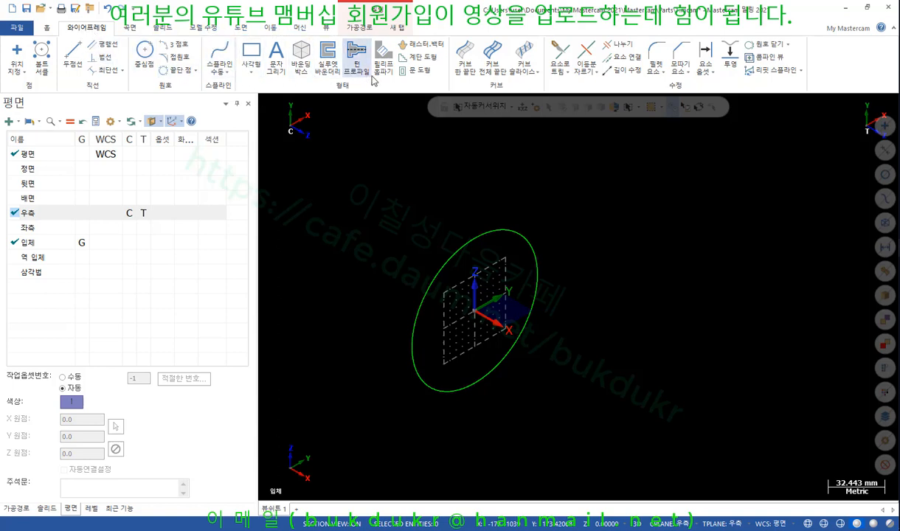
pyautogui.click(220, 73)
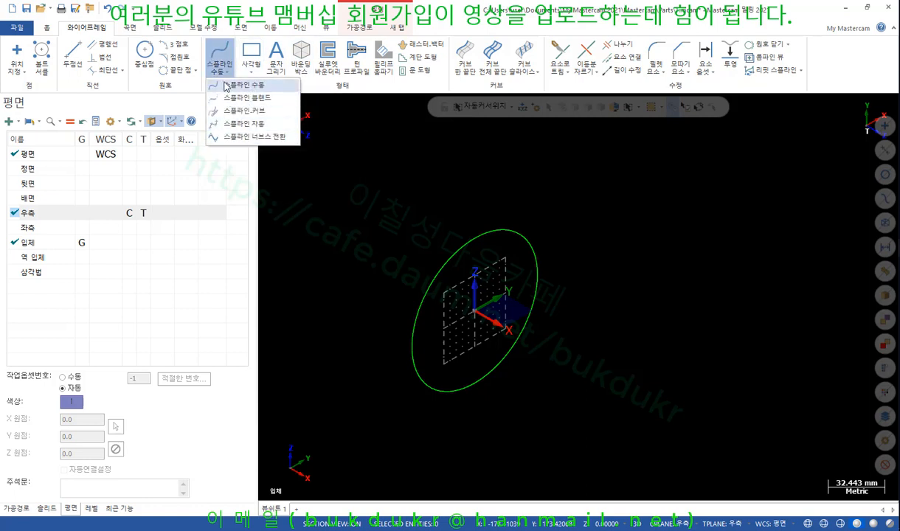
pyautogui.click(251, 68)
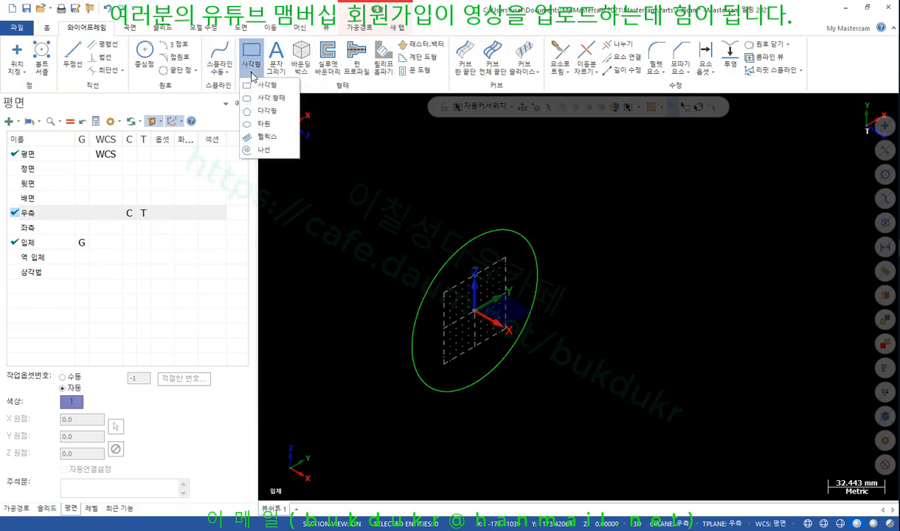
pyautogui.click(264, 138)
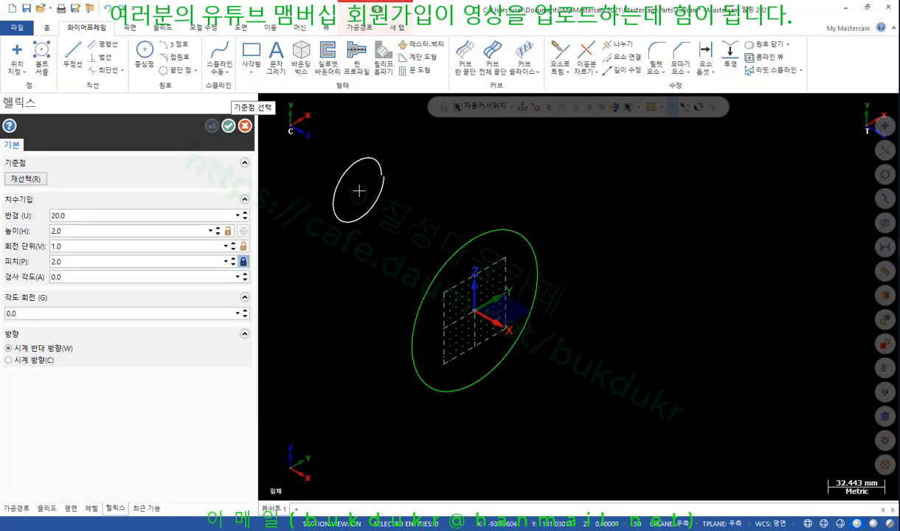
pyautogui.click(477, 315)
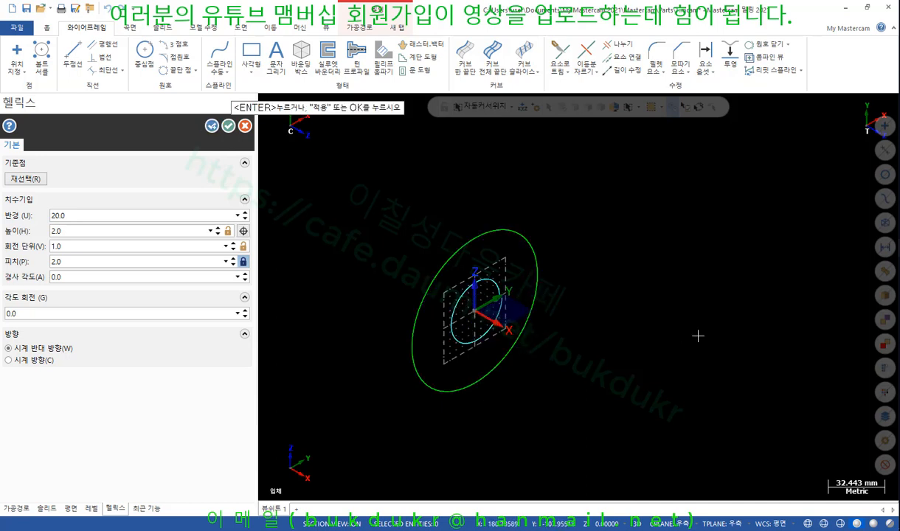
pyautogui.click(82, 215)
pyautogui.rightClick(82, 216)
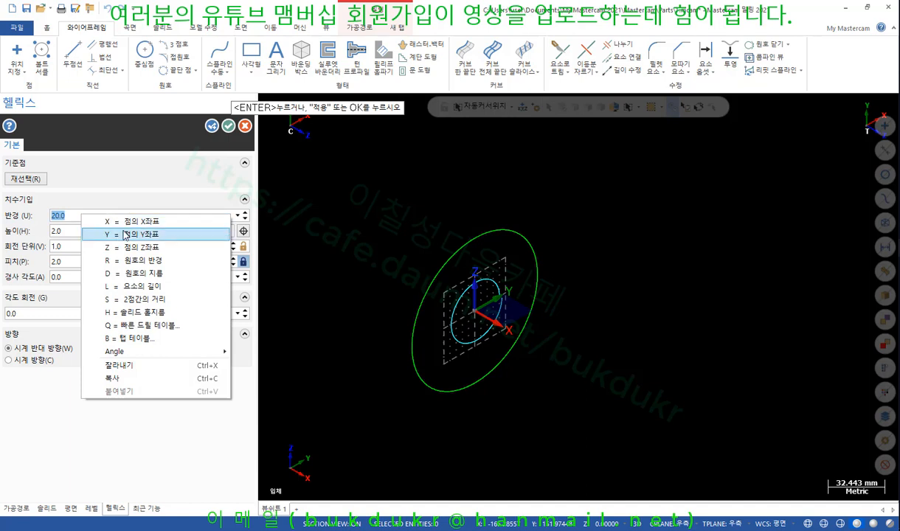
pyautogui.click(131, 260)
pyautogui.click(450, 252)
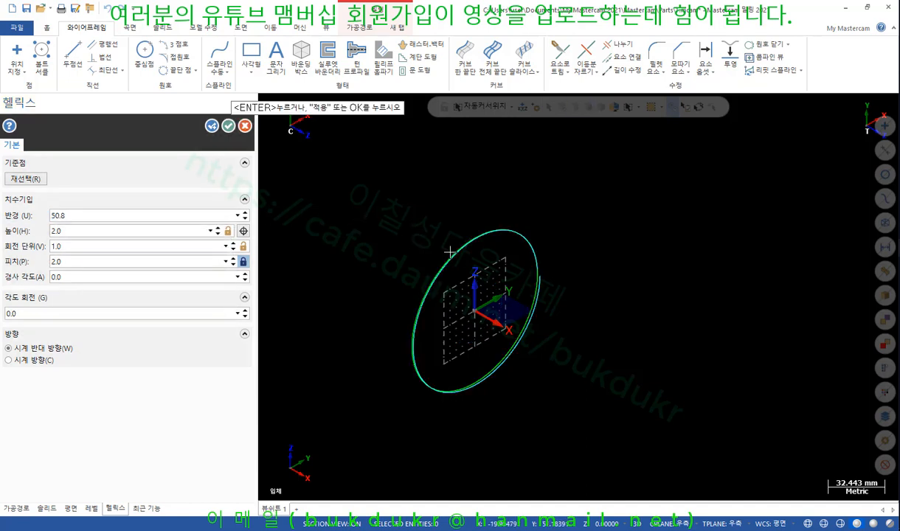
# Set the helix pitch to four inches converted to 101.6 mm.
pyautogui.scroll(3, 552, 326)
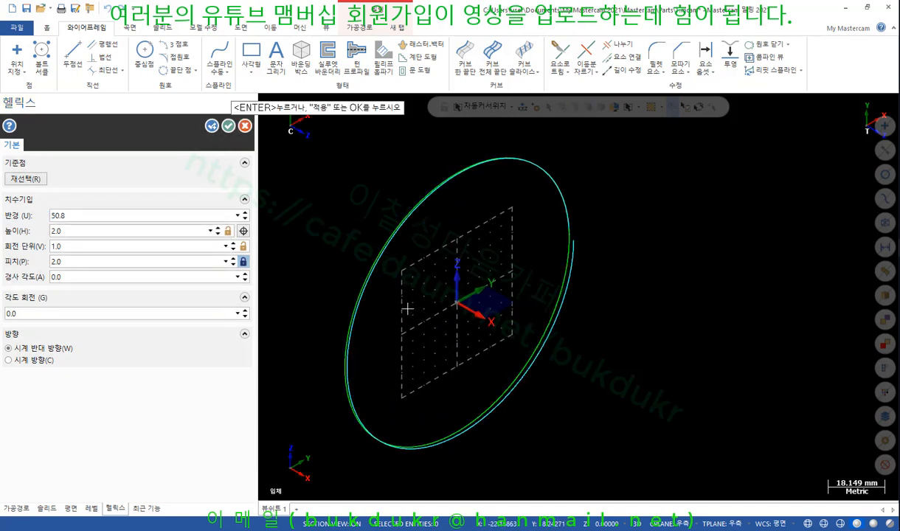
pyautogui.click(86, 233)
pyautogui.click(81, 261)
pyautogui.write('4*25')
pyautogui.press('Return')
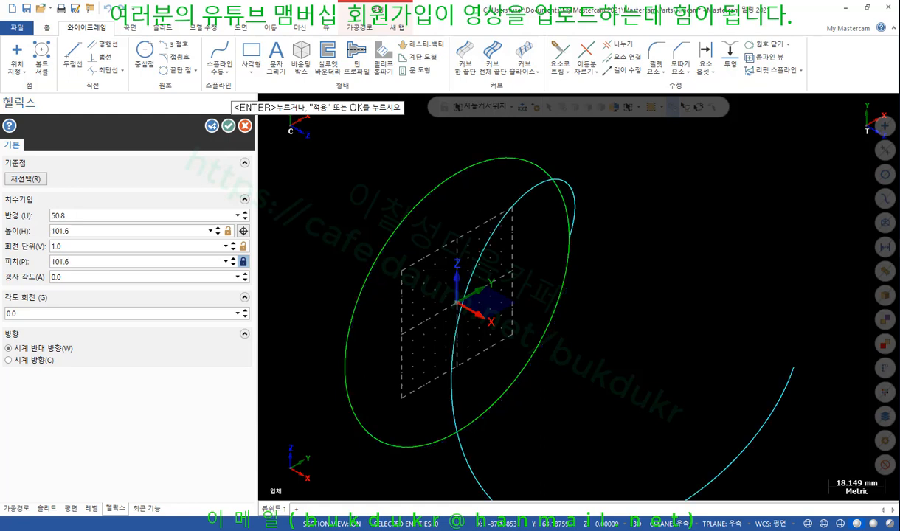
# Set the helix to 2 revolutions and create it.
pyautogui.scroll(-3, 452, 186)
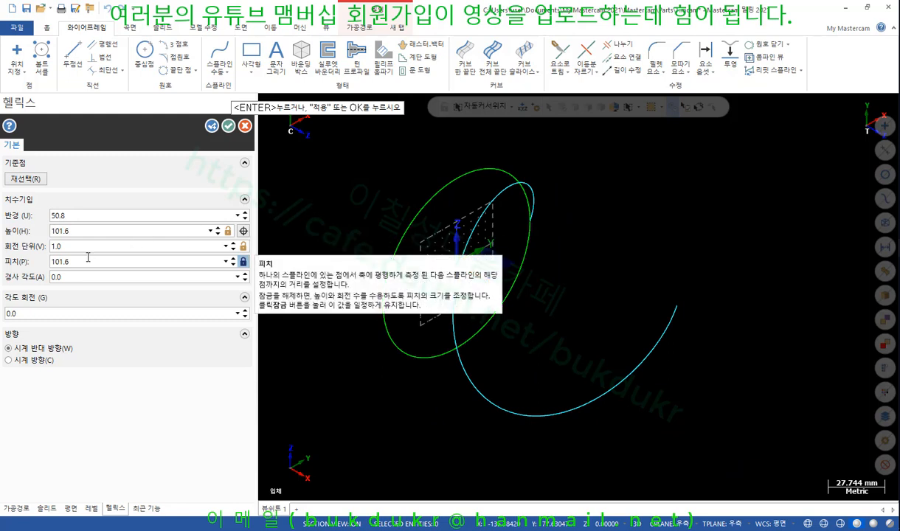
pyautogui.click(233, 243)
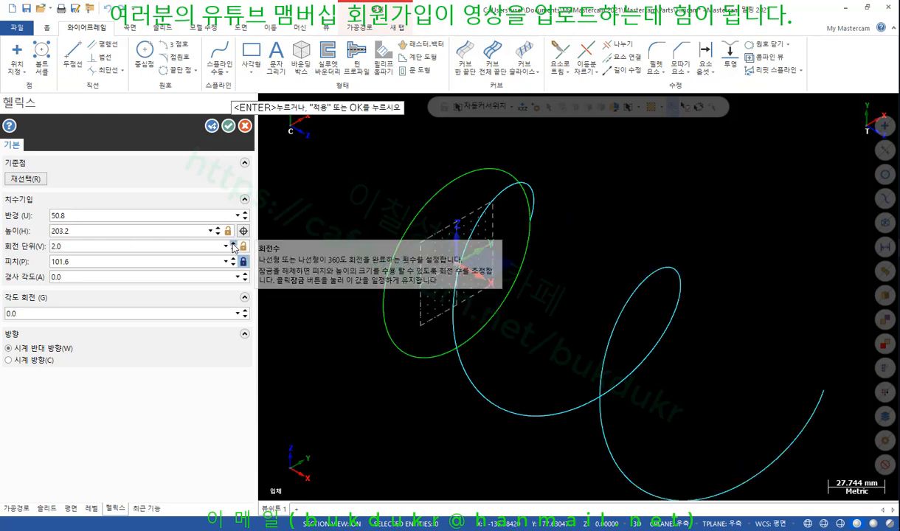
pyautogui.scroll(-2, 377, 245)
pyautogui.scroll(-2, 638, 324)
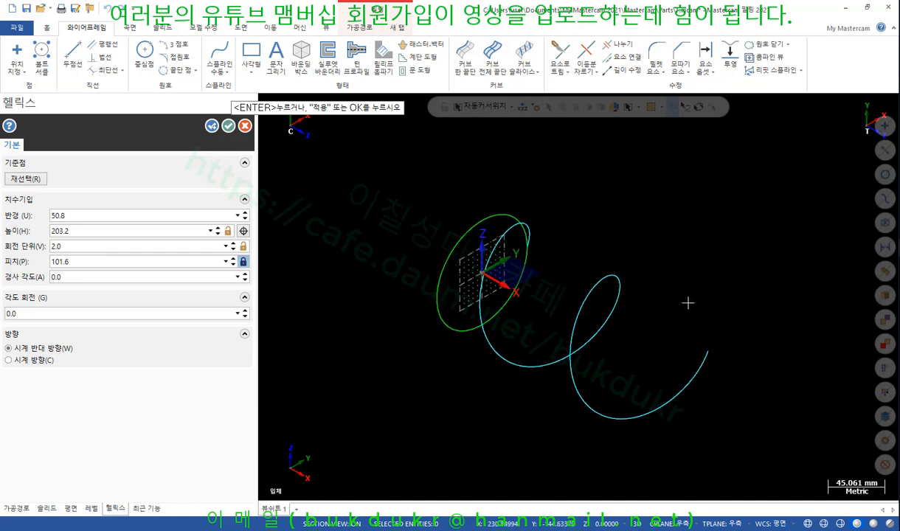
pyautogui.moveTo(687, 303)
pyautogui.mouseDown(button='middle')
pyautogui.moveTo(737, 296)
pyautogui.moveTo(781, 307)
pyautogui.moveTo(711, 307)
pyautogui.moveTo(707, 297)
pyautogui.mouseUp(button='middle')
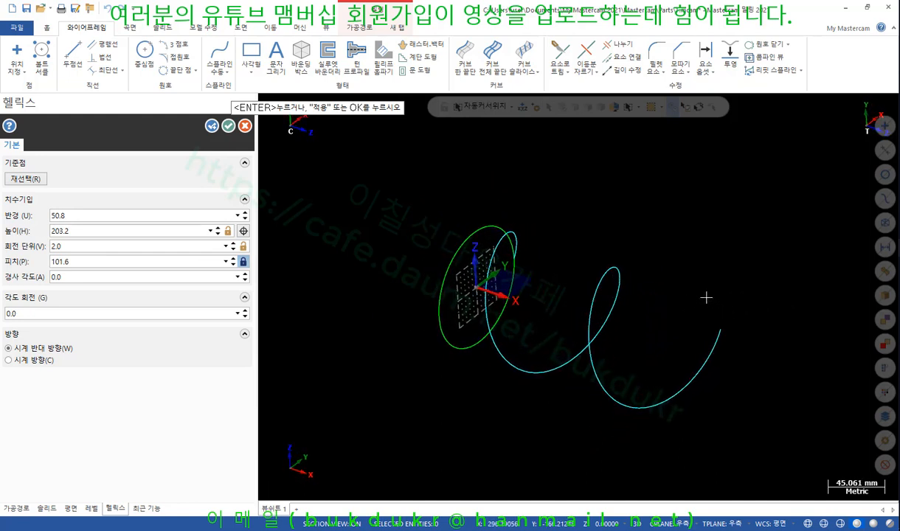
pyautogui.scroll(1, 696, 336)
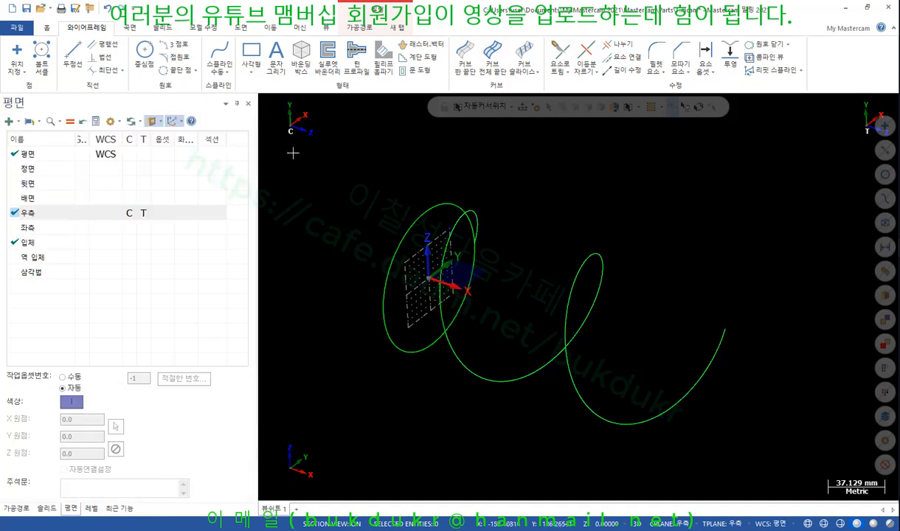
pyautogui.click(228, 125)
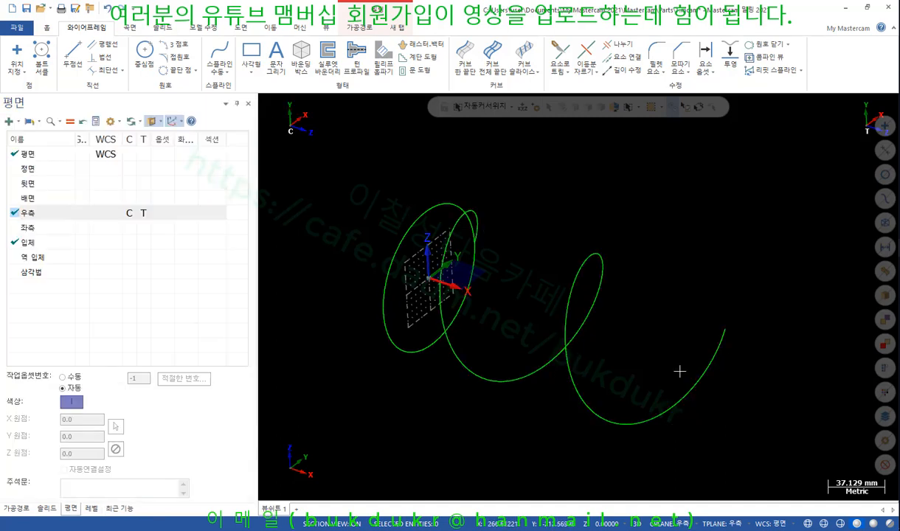
pyautogui.click(580, 327)
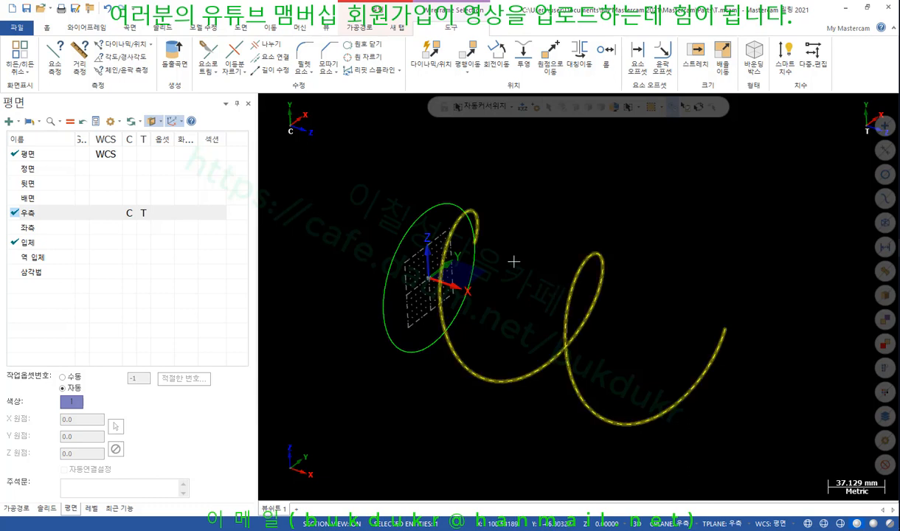
pyautogui.click(270, 29)
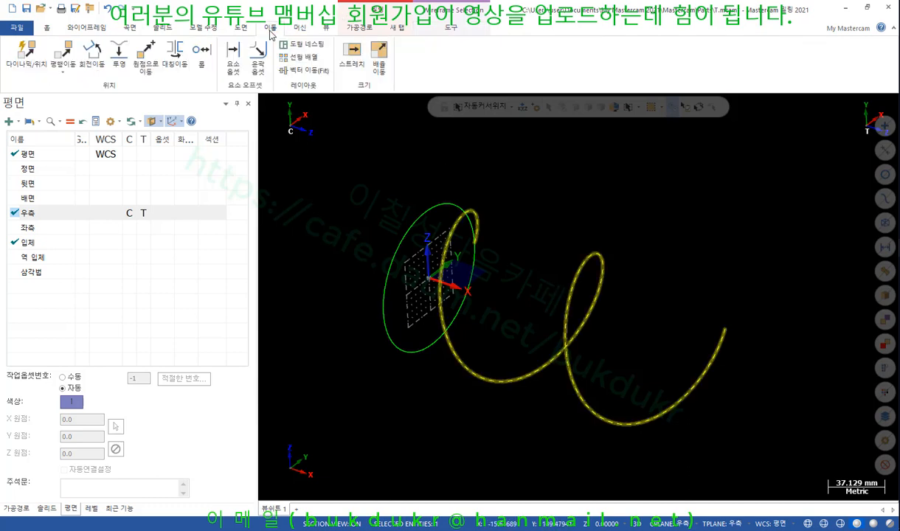
pyautogui.click(201, 53)
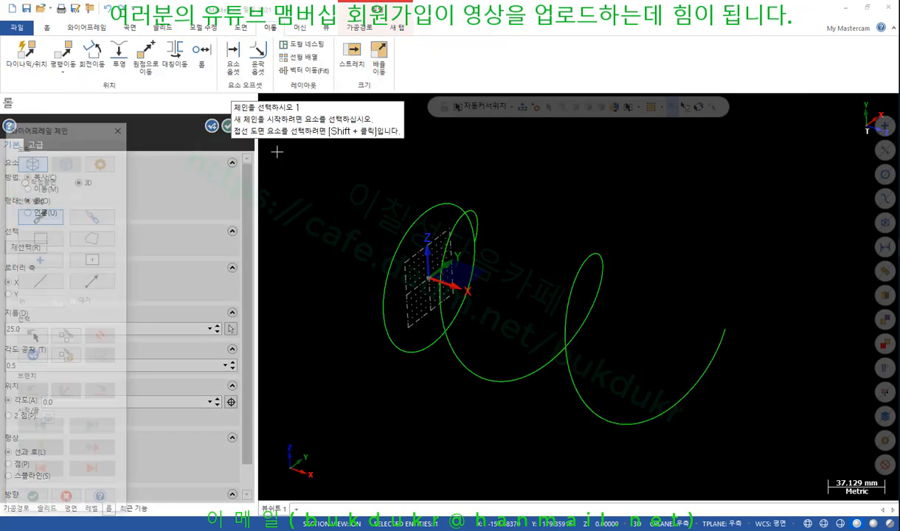
pyautogui.click(421, 308)
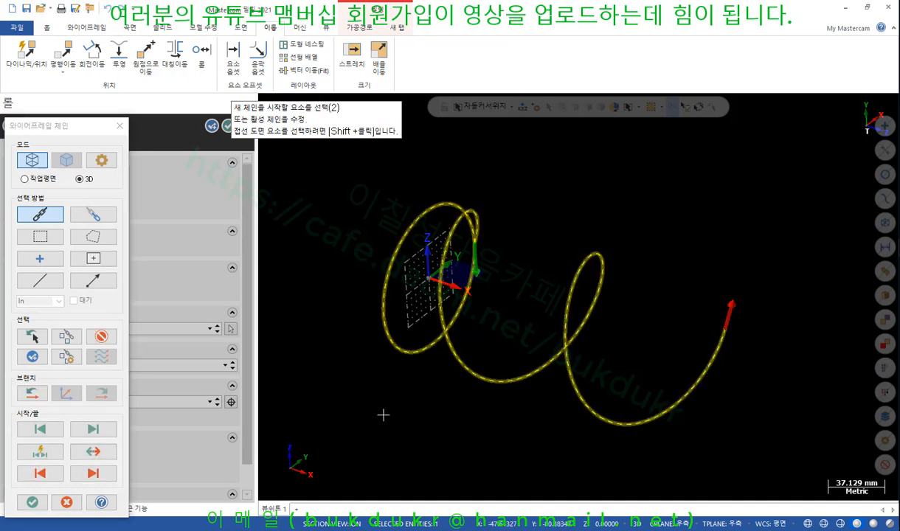
pyautogui.click(32, 502)
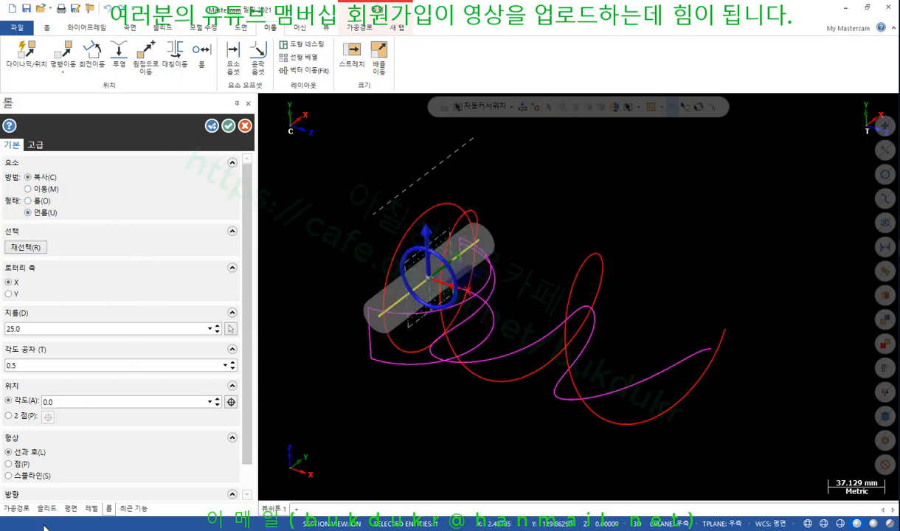
# Make the Top plane both the construction plane and the tool plane.
pyautogui.click(74, 509)
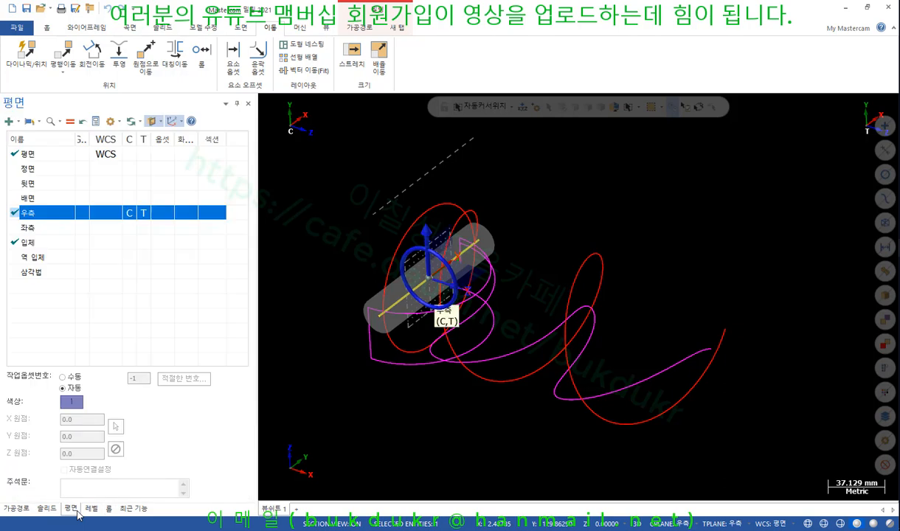
pyautogui.click(127, 156)
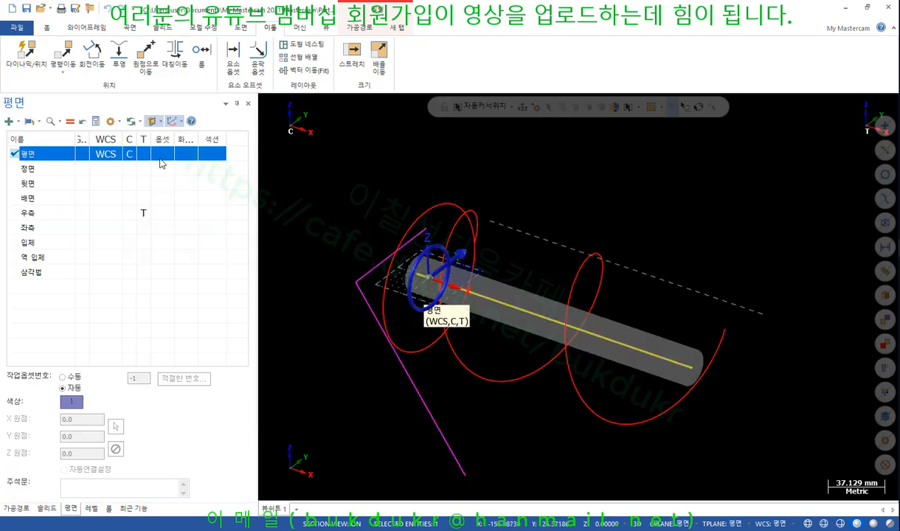
pyautogui.click(143, 154)
pyautogui.click(15, 509)
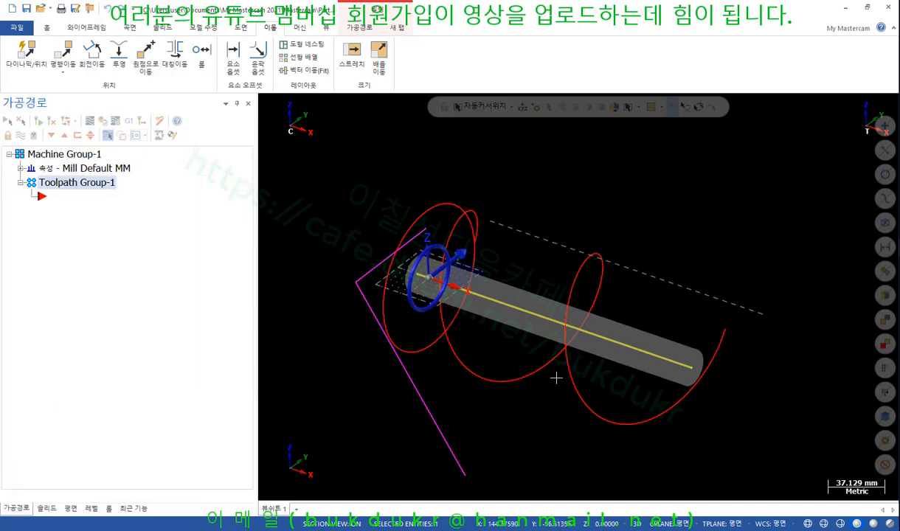
pyautogui.click(47, 509)
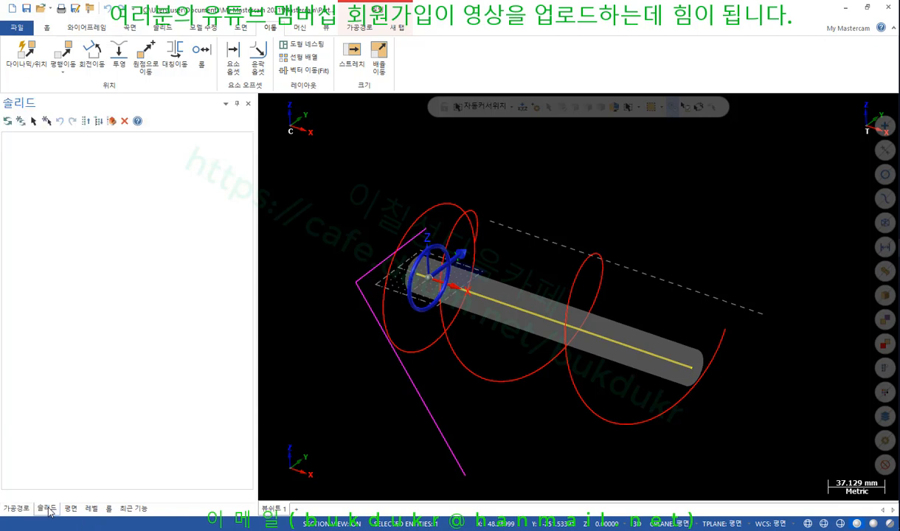
pyautogui.scroll(-1, 633, 309)
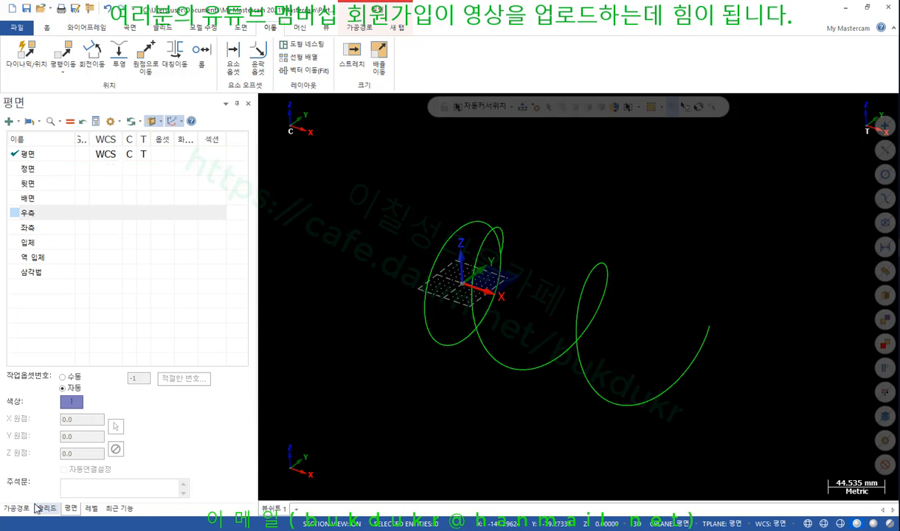
# Start the Roll command and chain only the helix as a single entity, leaving out the circle.
pyautogui.scroll(1, 594, 255)
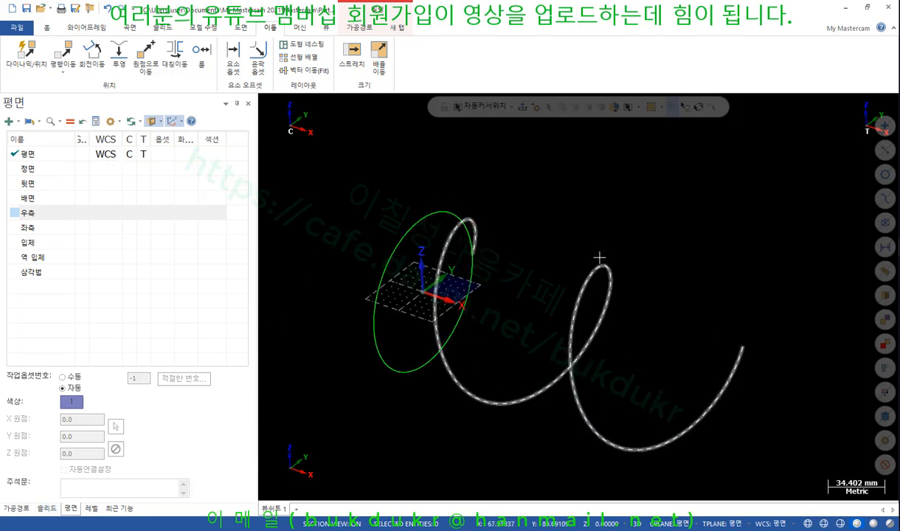
pyautogui.click(201, 52)
pyautogui.click(480, 233)
pyautogui.click(480, 234)
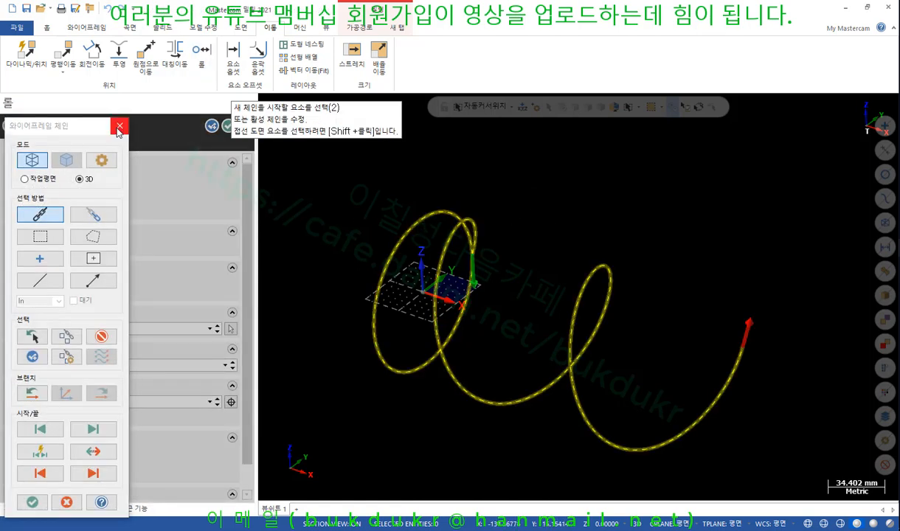
pyautogui.click(101, 336)
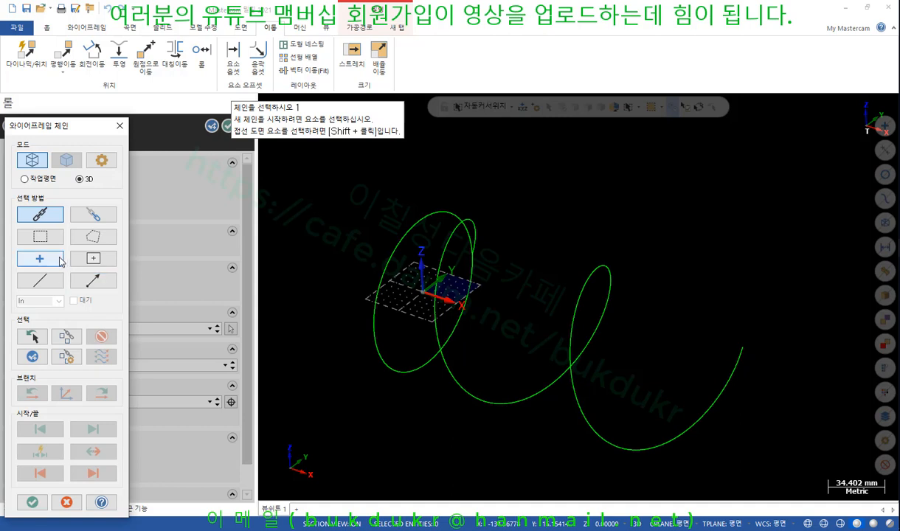
pyautogui.click(40, 281)
pyautogui.click(480, 230)
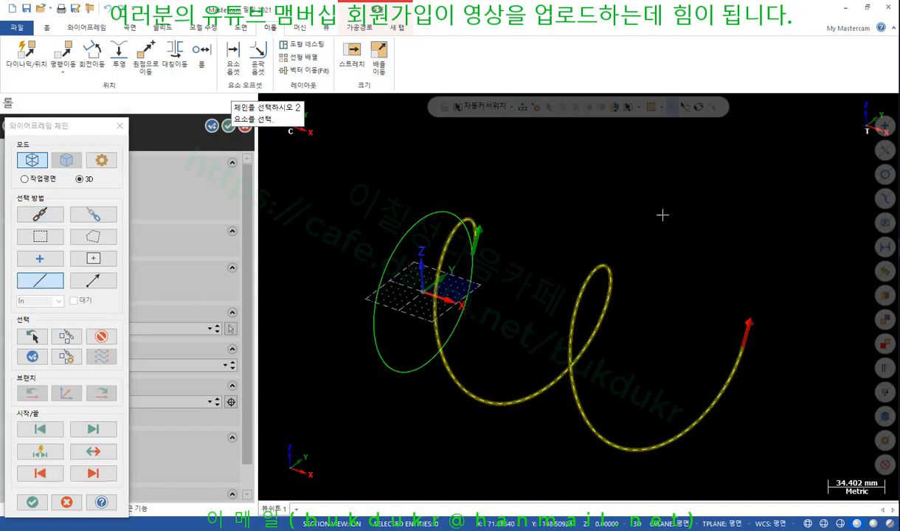
pyautogui.click(32, 501)
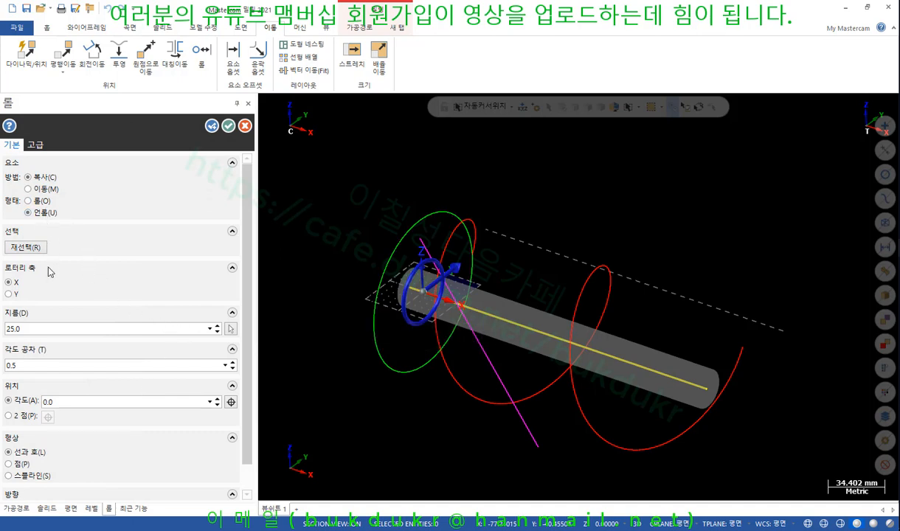
# Set the roll diameter to 101.6 mm by taking it from the existing circle.
pyautogui.click(45, 327)
pyautogui.rightClick(45, 328)
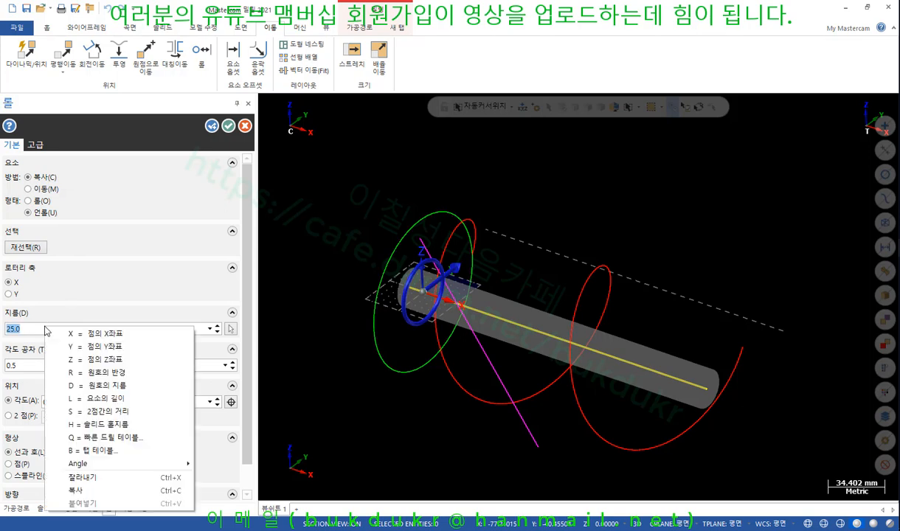
pyautogui.click(92, 369)
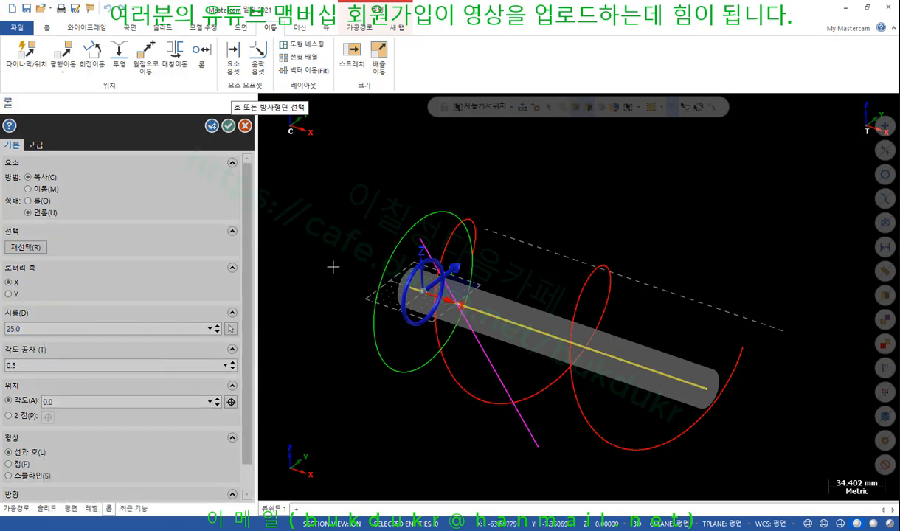
pyautogui.click(388, 247)
pyautogui.scroll(-3, 587, 198)
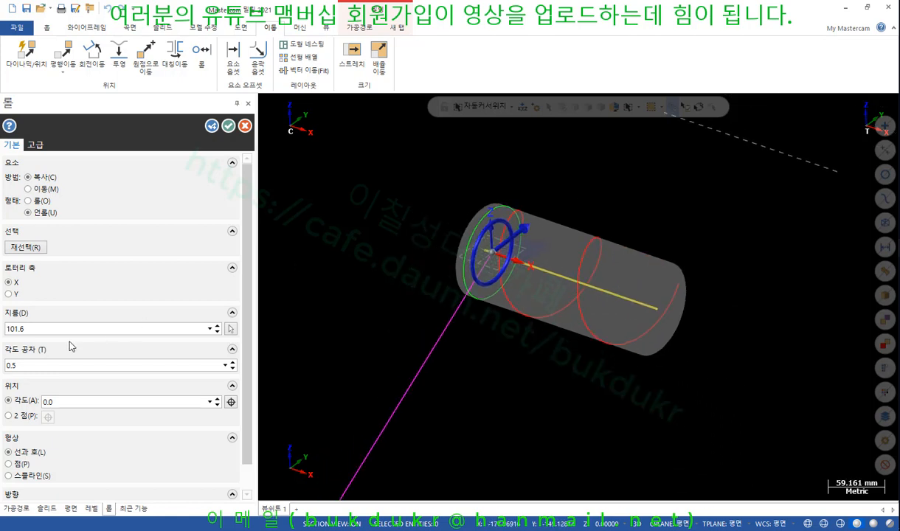
# Set the unroll direction to counterclockwise and create the unrolled copy of the helix.
pyautogui.scroll(-1, 127, 322)
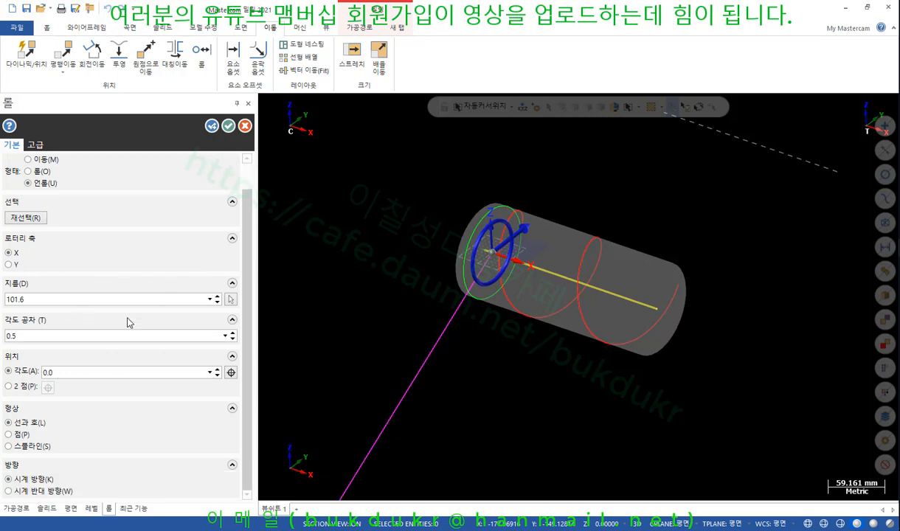
pyautogui.click(9, 490)
pyautogui.scroll(-2, 354, 424)
pyautogui.scroll(-1, 362, 382)
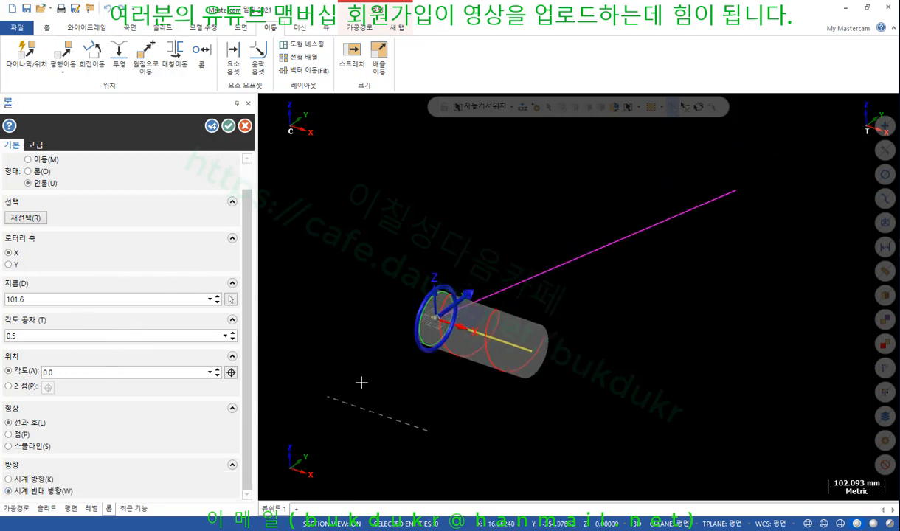
pyautogui.rightClick(364, 170)
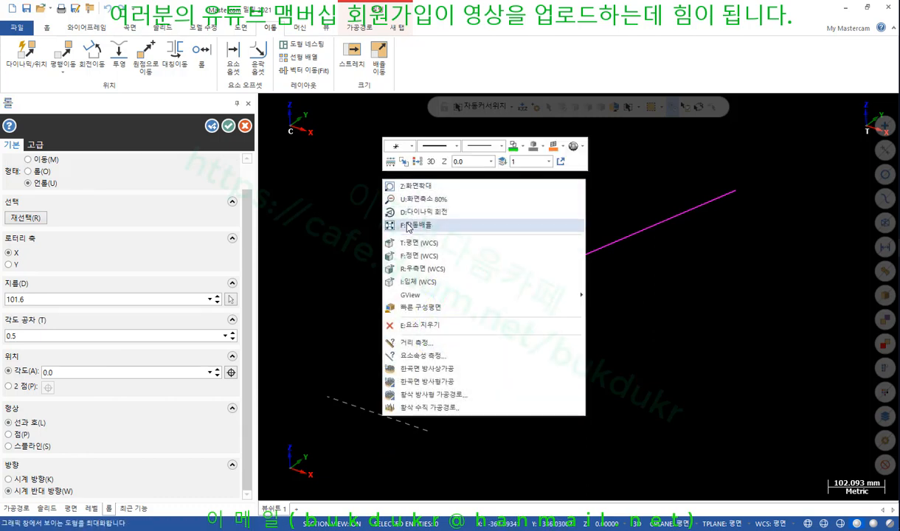
pyautogui.click(405, 235)
pyautogui.scroll(-6, 405, 426)
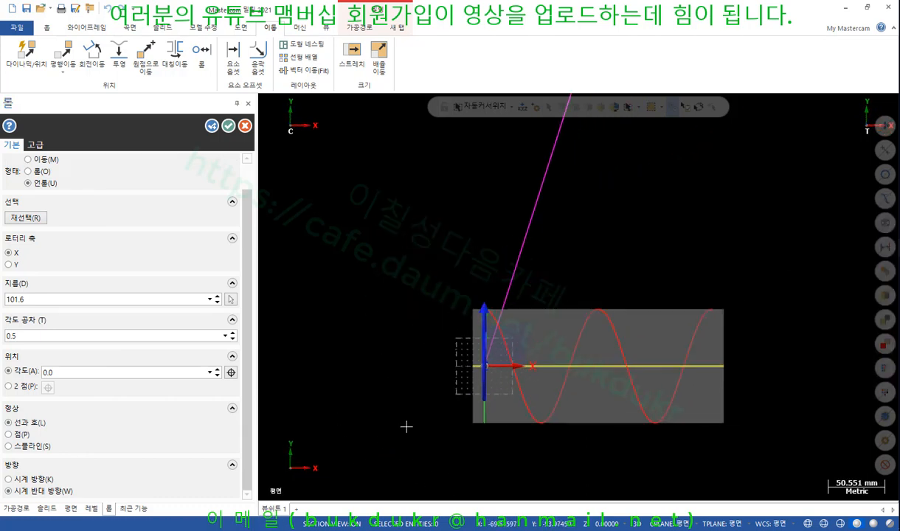
pyautogui.scroll(-1, 405, 427)
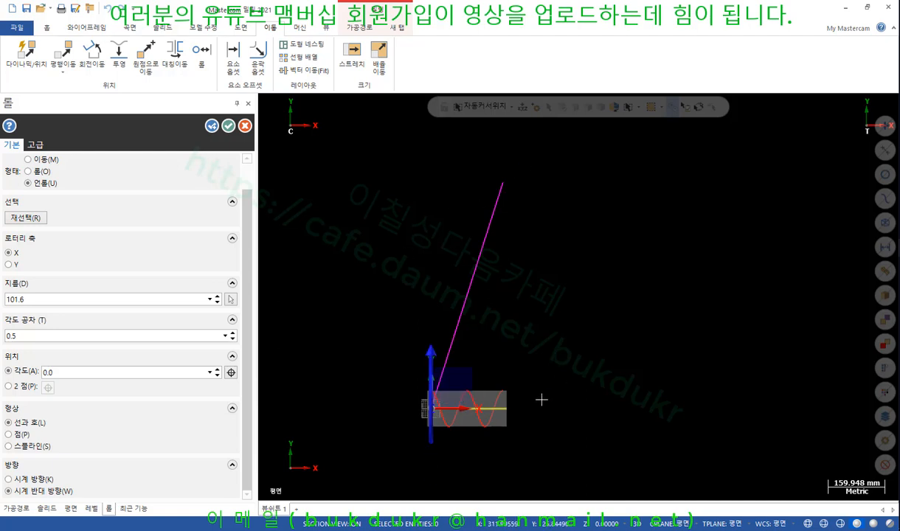
pyautogui.scroll(2, 539, 413)
pyautogui.moveTo(371, 402); pyautogui.dragTo(296, 365, button='middle')
pyautogui.scroll(1, 538, 245)
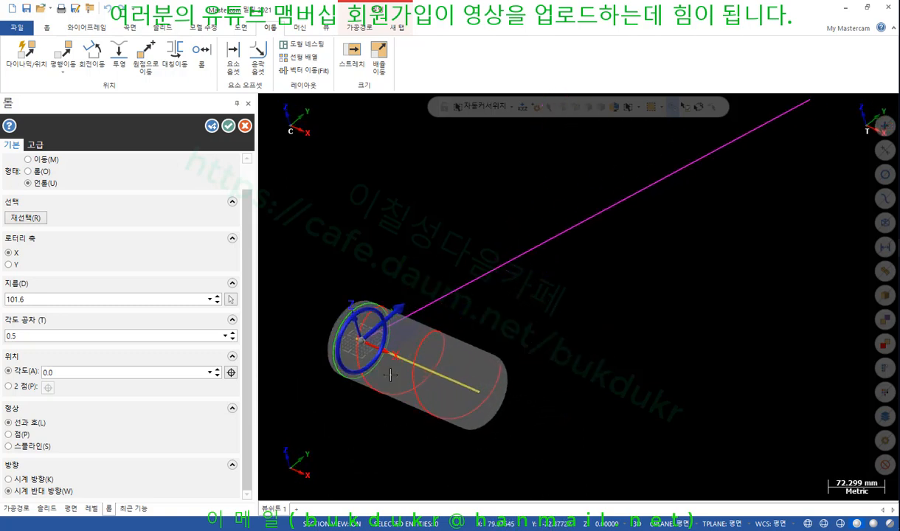
pyautogui.scroll(-1, 592, 327)
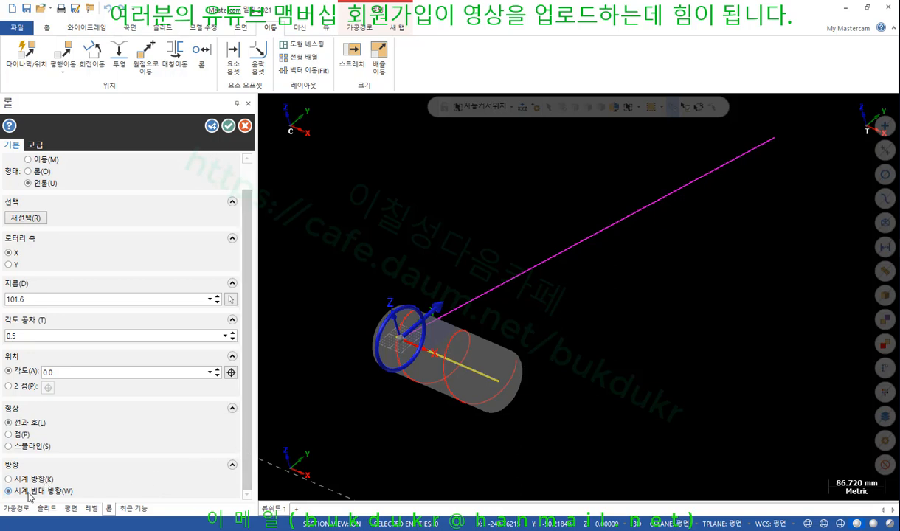
pyautogui.click(228, 126)
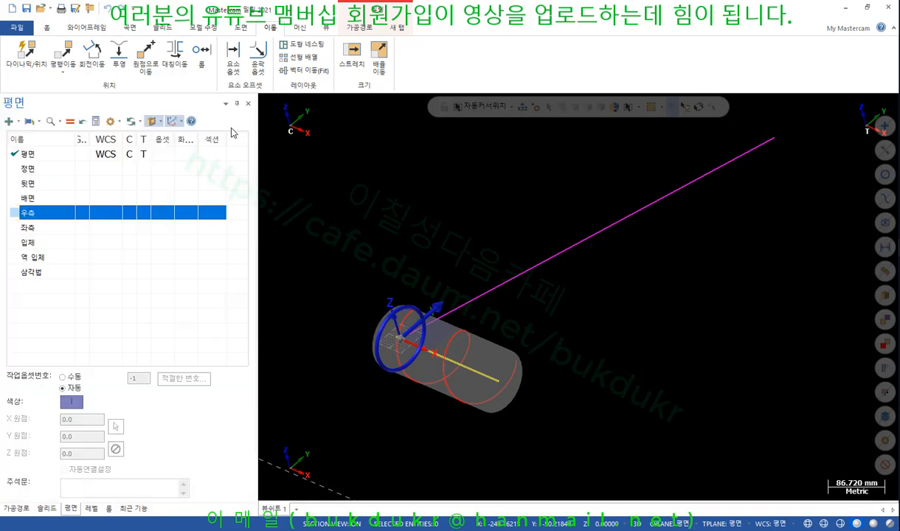
# Select the unrolled line, switch to the Top view and hide all other geometry.
pyautogui.scroll(4, 448, 232)
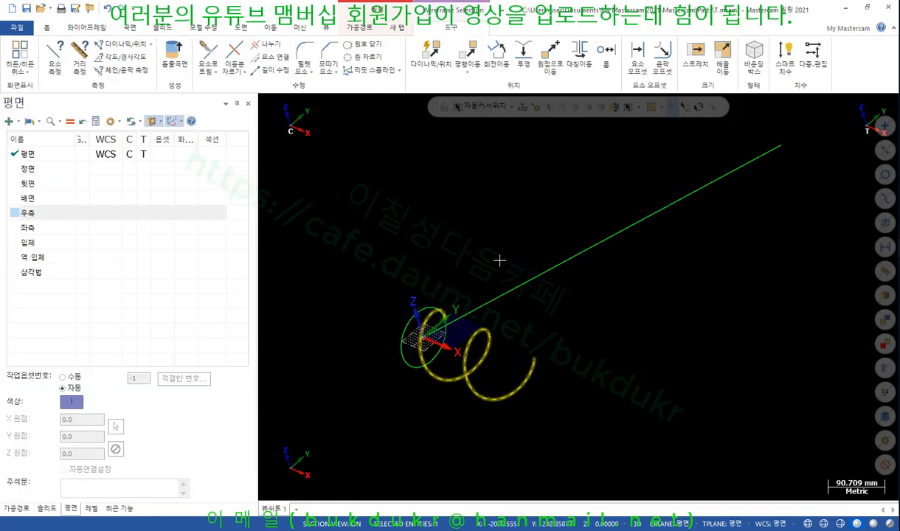
pyautogui.press('Escape')
pyautogui.scroll(1, 560, 261)
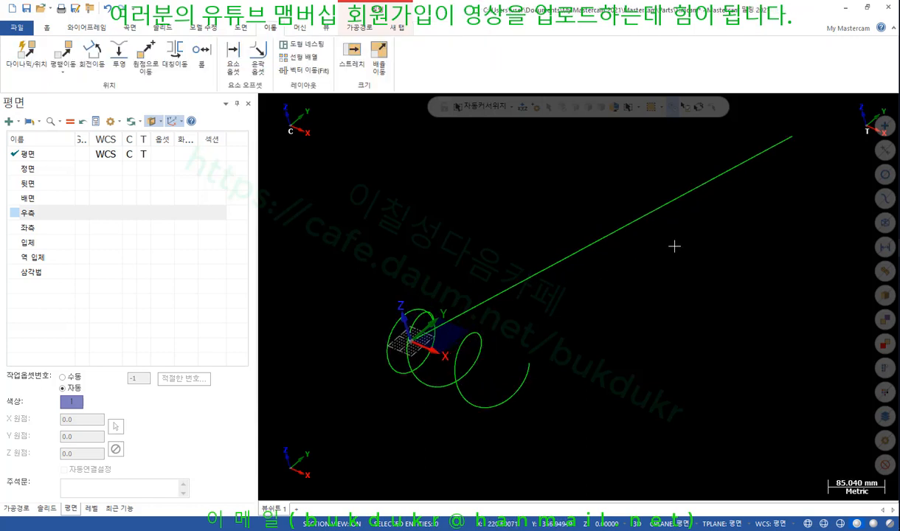
pyautogui.click(646, 219)
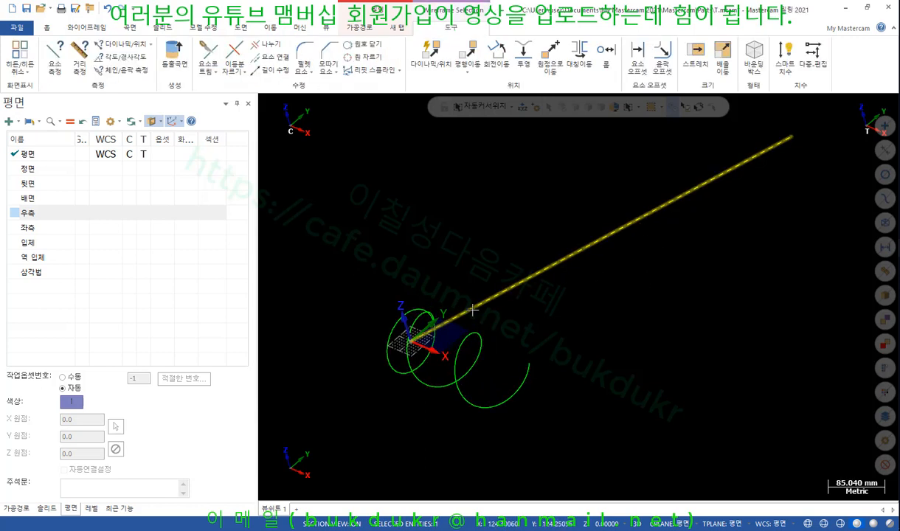
pyautogui.rightClick(362, 234)
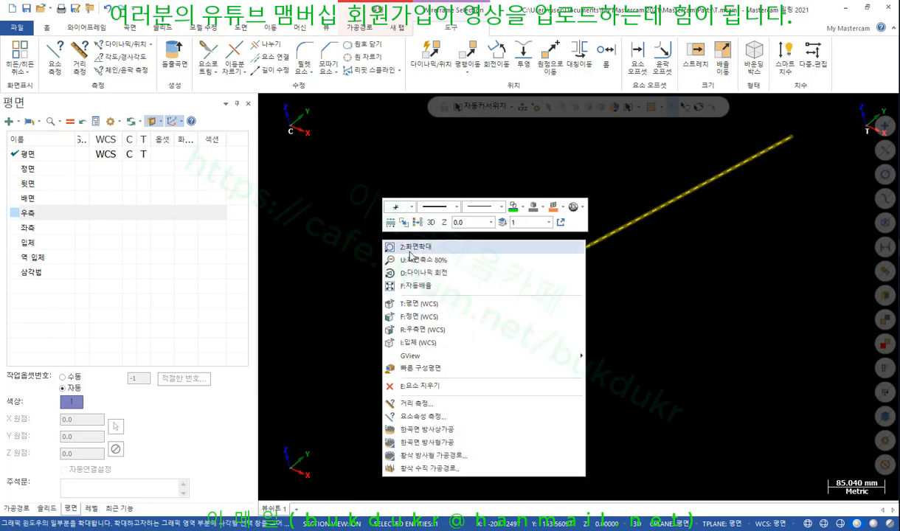
pyautogui.click(408, 301)
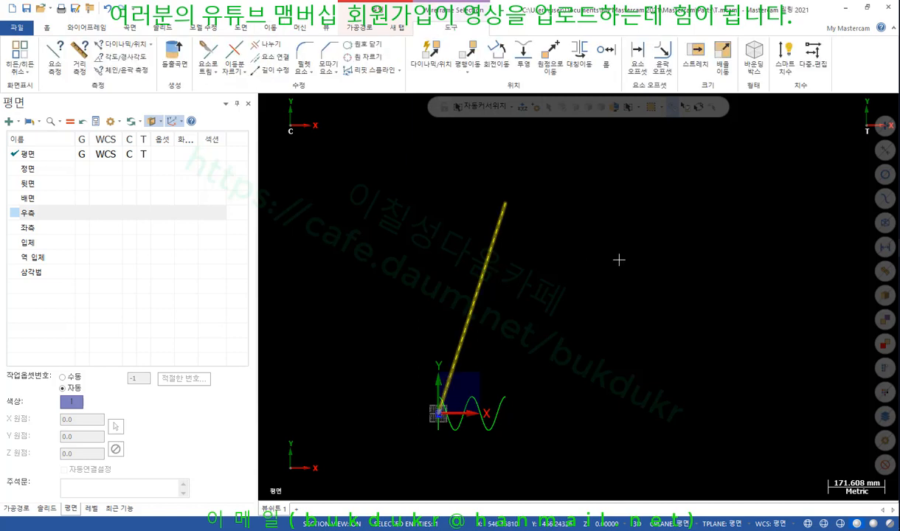
pyautogui.press('Escape')
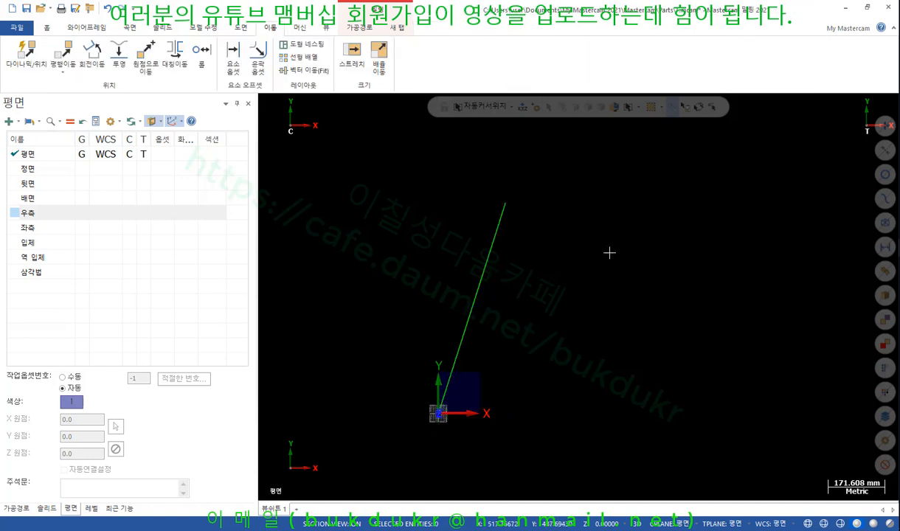
# Create a rectangular bounding box around the unrolled line, oriented to the work plane.
pyautogui.click(87, 28)
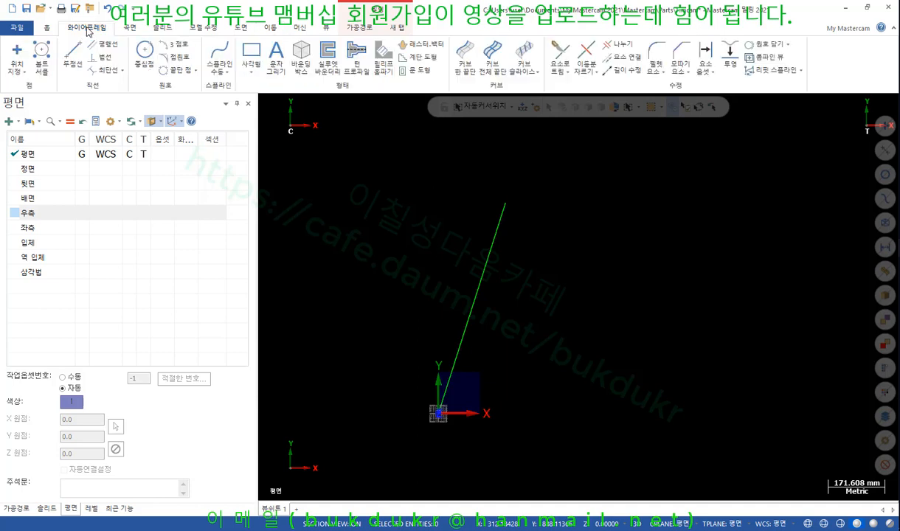
pyautogui.click(252, 53)
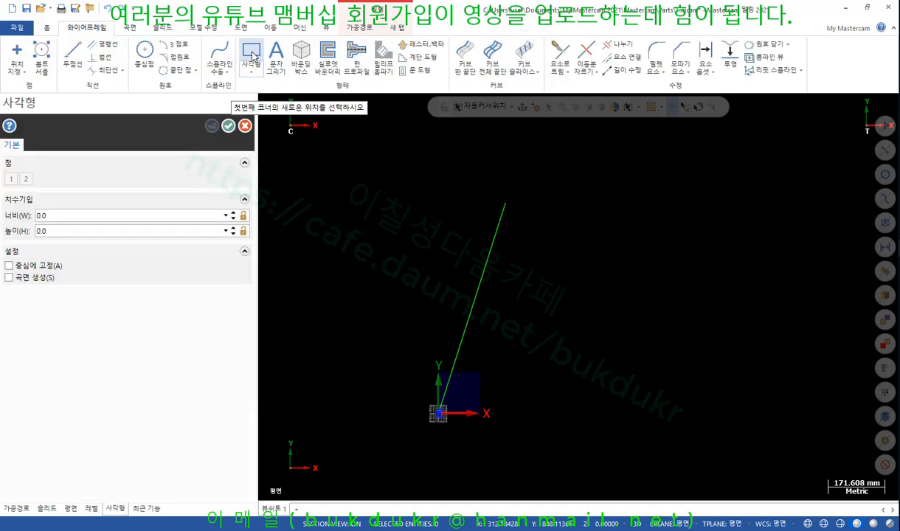
pyautogui.press('Escape')
pyautogui.click(301, 58)
pyautogui.click(496, 235)
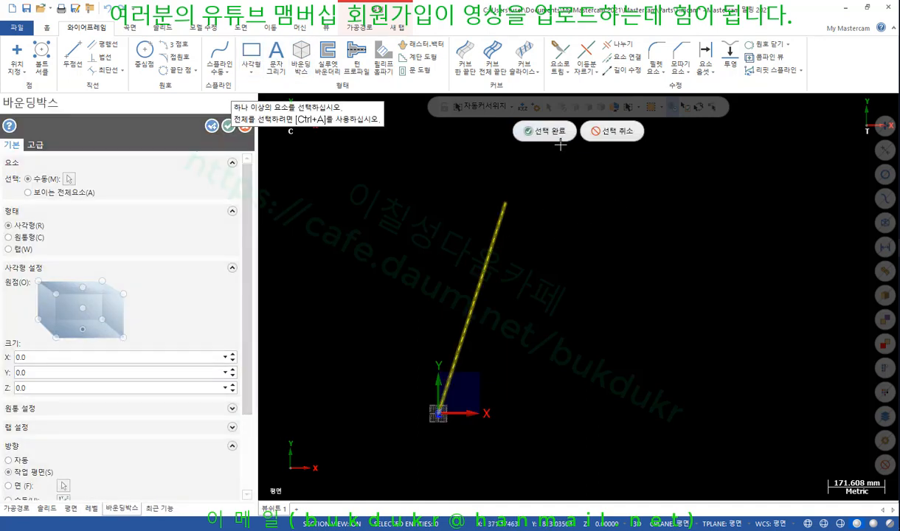
pyautogui.press('Return')
pyautogui.scroll(2, 316, 326)
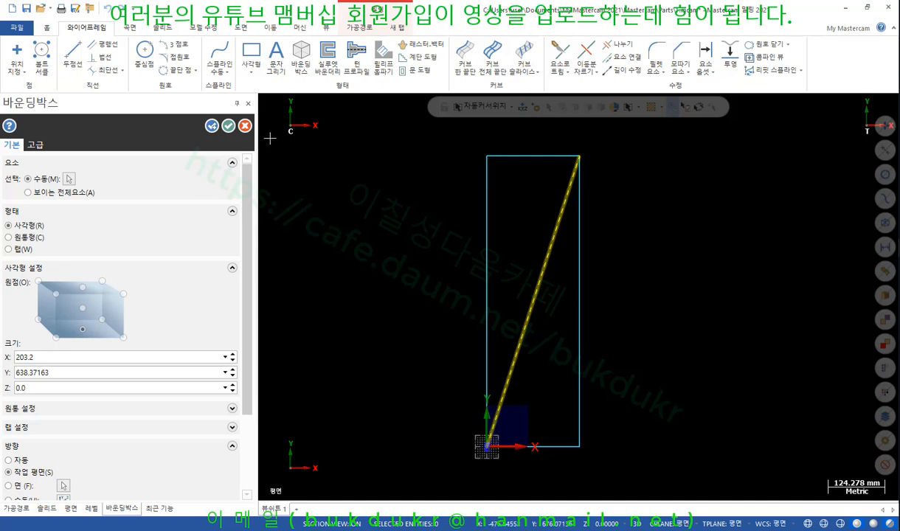
pyautogui.click(228, 126)
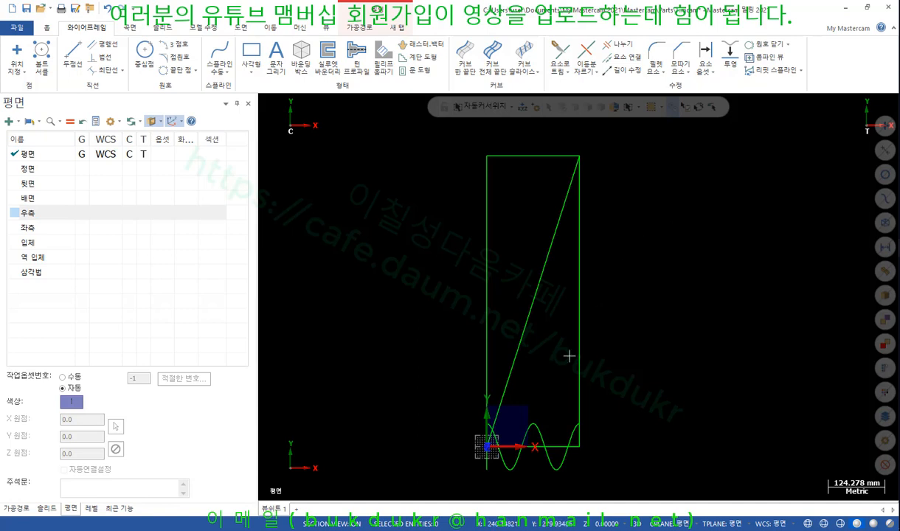
# Examine the bounding box next to the helix and compare it with the dimensioned drawing in Adobe Acrobat.
pyautogui.moveTo(570, 354); pyautogui.dragTo(434, 315, button='middle')
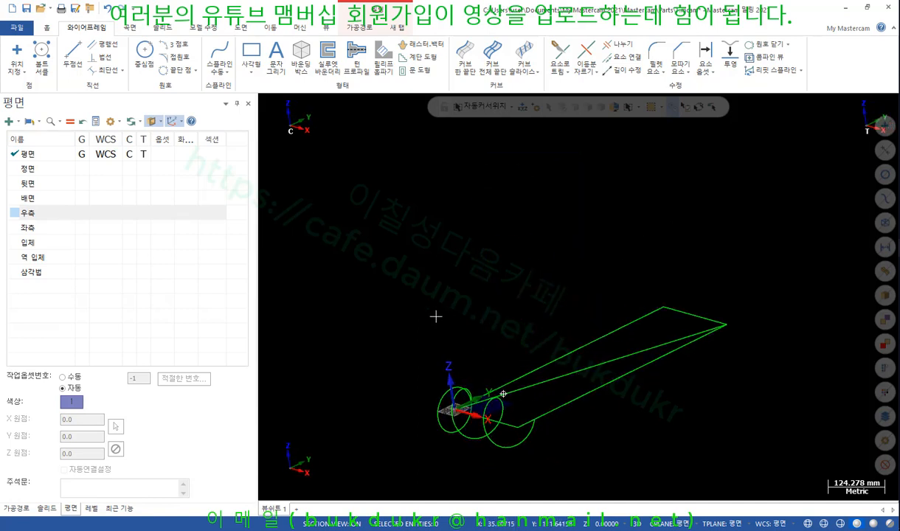
pyautogui.scroll(5, 554, 425)
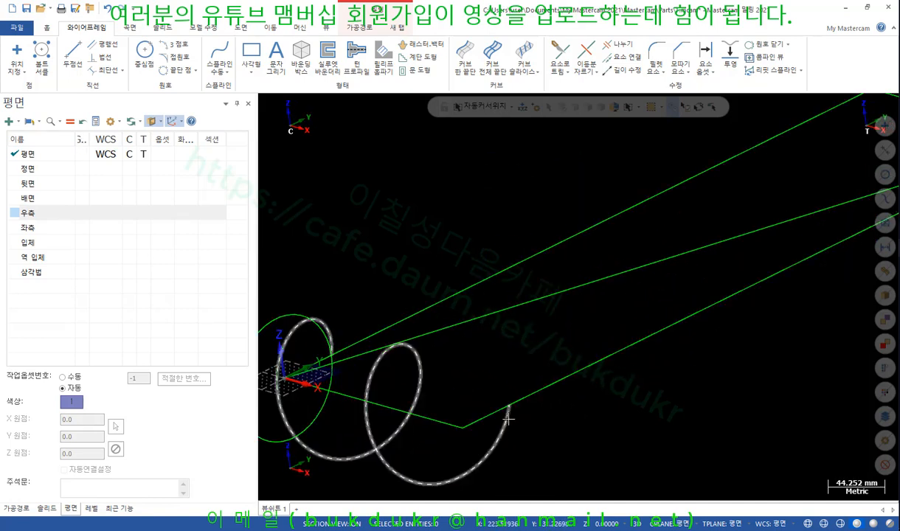
pyautogui.scroll(-4, 476, 357)
pyautogui.moveTo(474, 354); pyautogui.dragTo(503, 346, button='middle')
pyautogui.scroll(1, 504, 245)
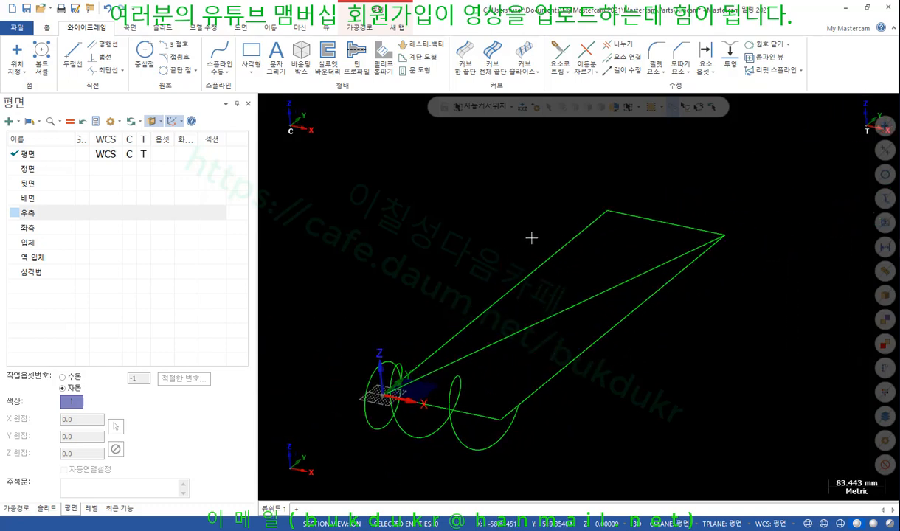
pyautogui.hotkey('alt', 'Tab')
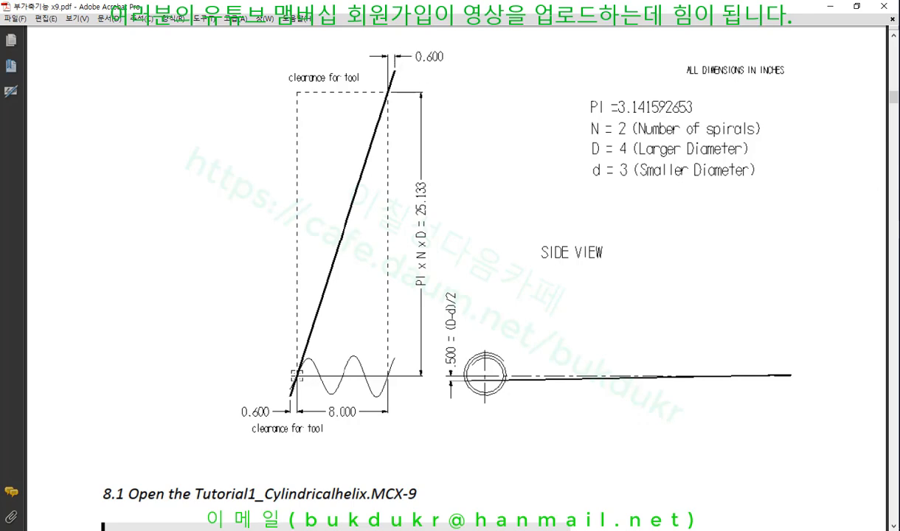
pyautogui.hotkey('alt', 'Tab')
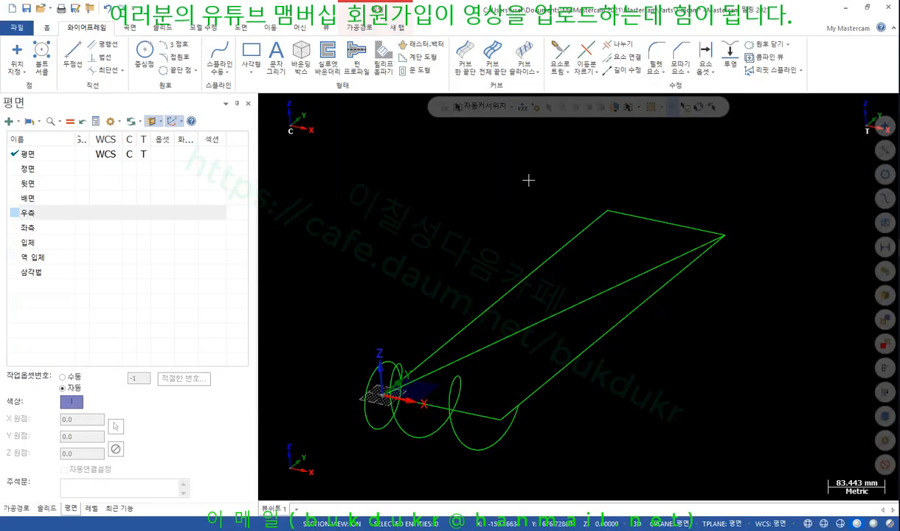
# In the Top view, offset copies of the box's two long vertical edges outward by 15.24 mm, one on each side.
pyautogui.rightClick(426, 179)
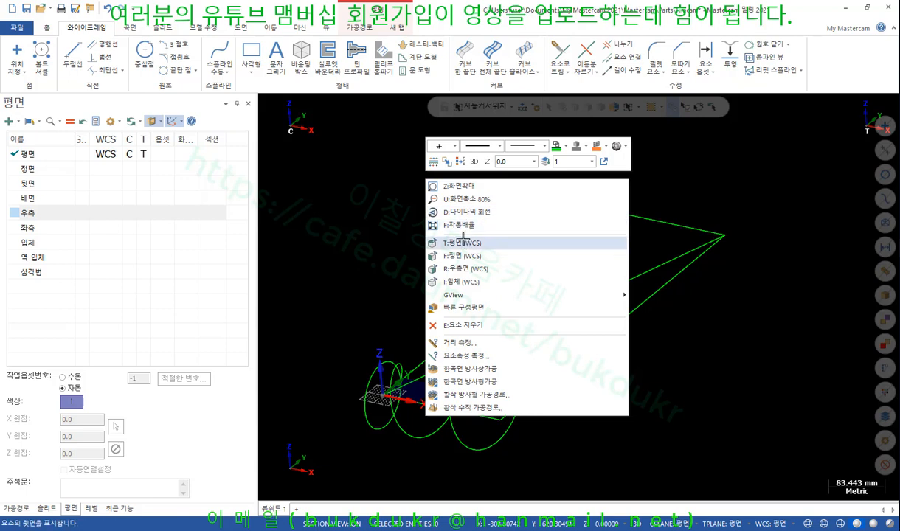
pyautogui.click(464, 241)
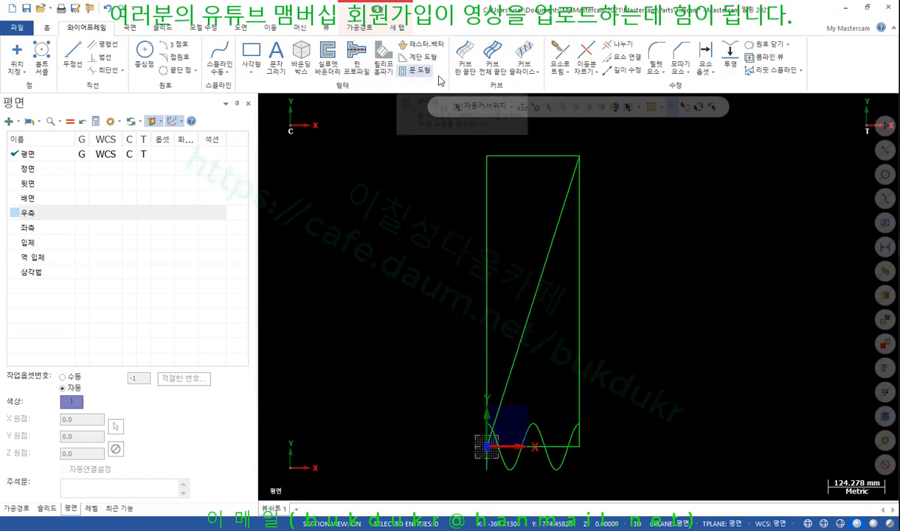
pyautogui.click(705, 55)
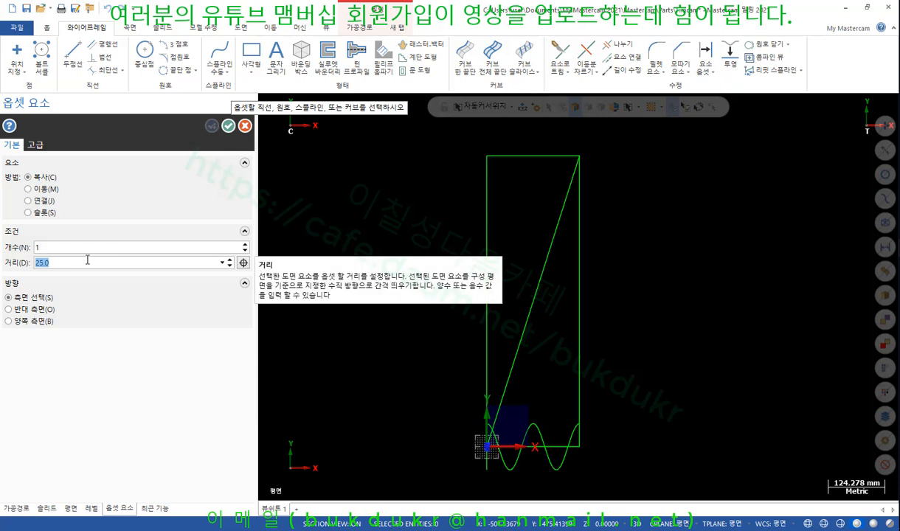
pyautogui.write('0.6*')
pyautogui.press('Return')
pyautogui.click(581, 334)
pyautogui.click(645, 378)
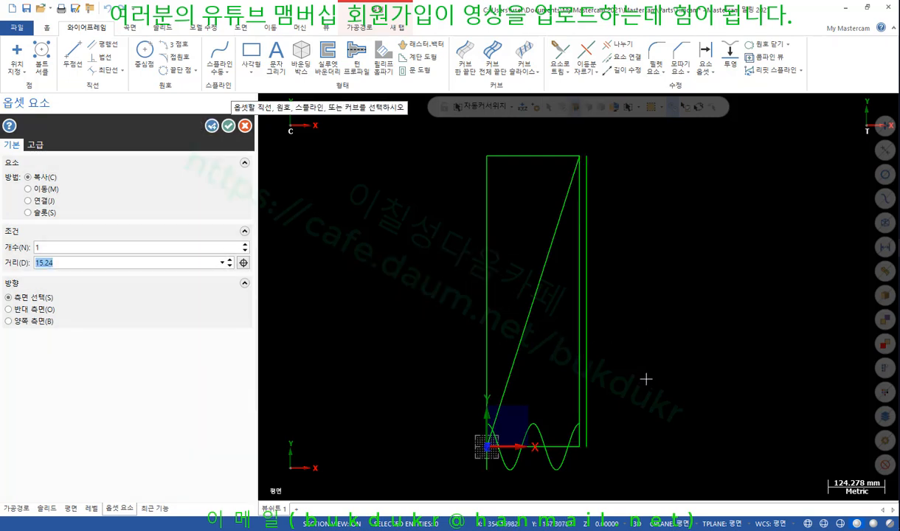
pyautogui.click(491, 290)
pyautogui.click(439, 291)
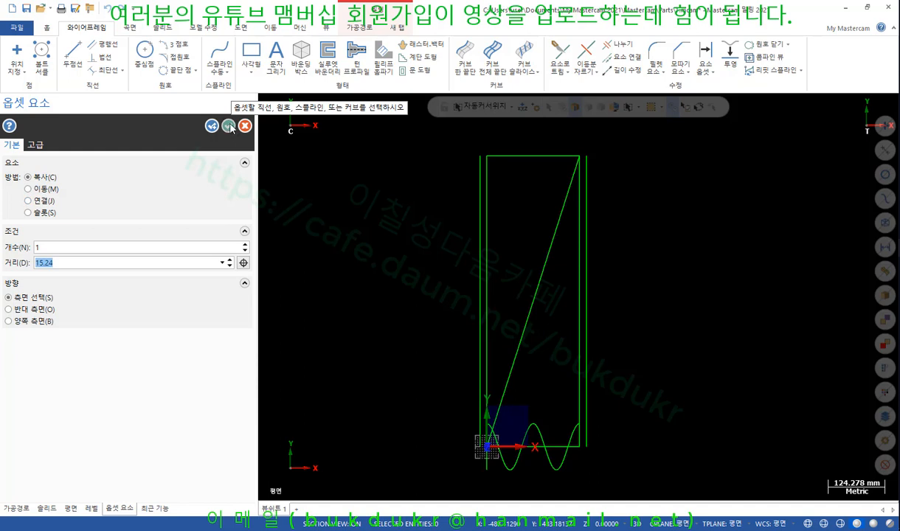
pyautogui.click(230, 126)
# Try to extend the unrolled diagonal line at both ends to the offset lines with the one-entity trim method.
pyautogui.scroll(5, 601, 139)
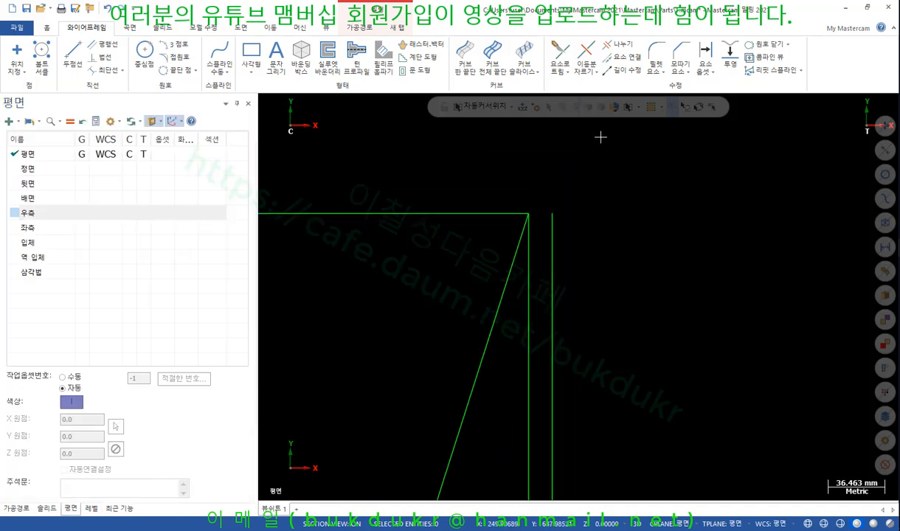
pyautogui.scroll(2, 594, 144)
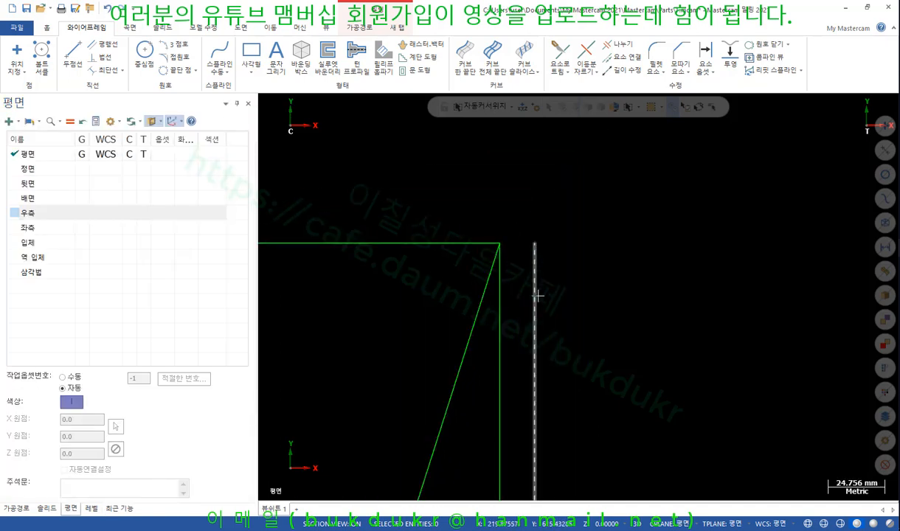
pyautogui.click(562, 54)
pyautogui.click(59, 212)
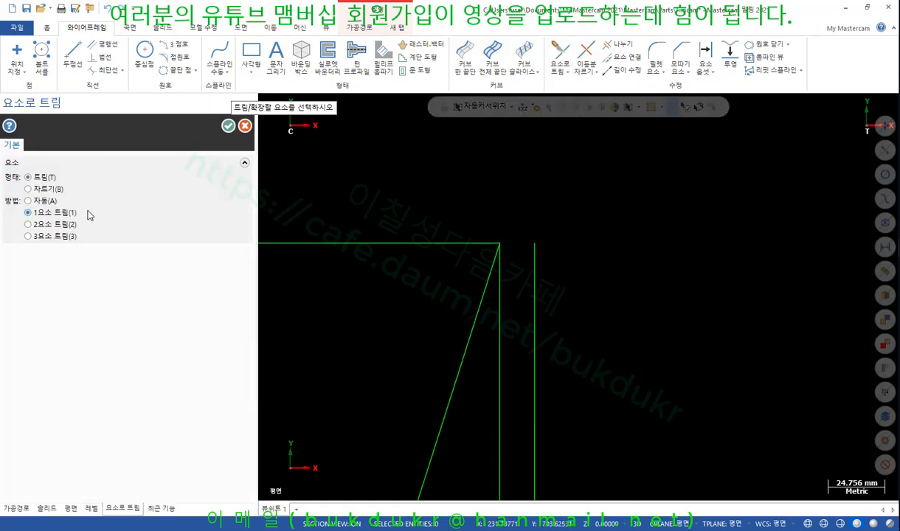
pyautogui.click(491, 278)
pyautogui.click(534, 273)
pyautogui.scroll(-4, 676, 198)
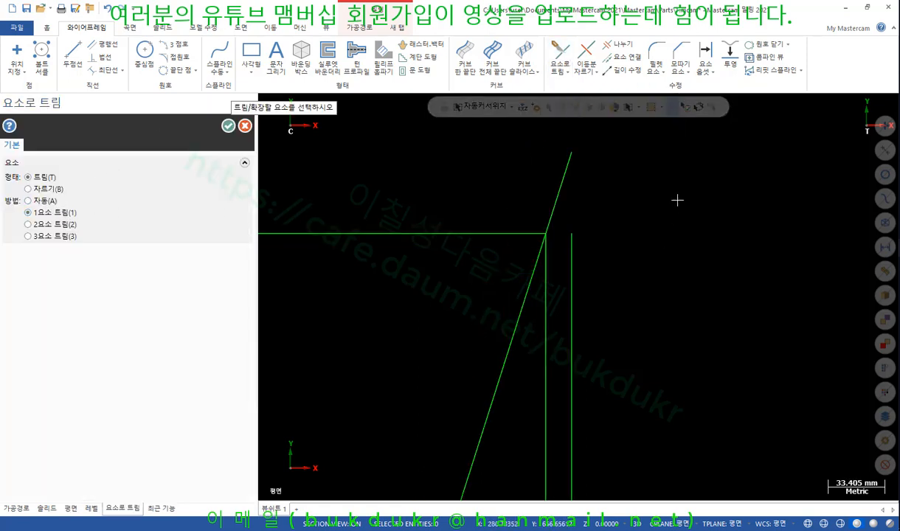
pyautogui.scroll(-5, 627, 179)
pyautogui.scroll(4, 582, 259)
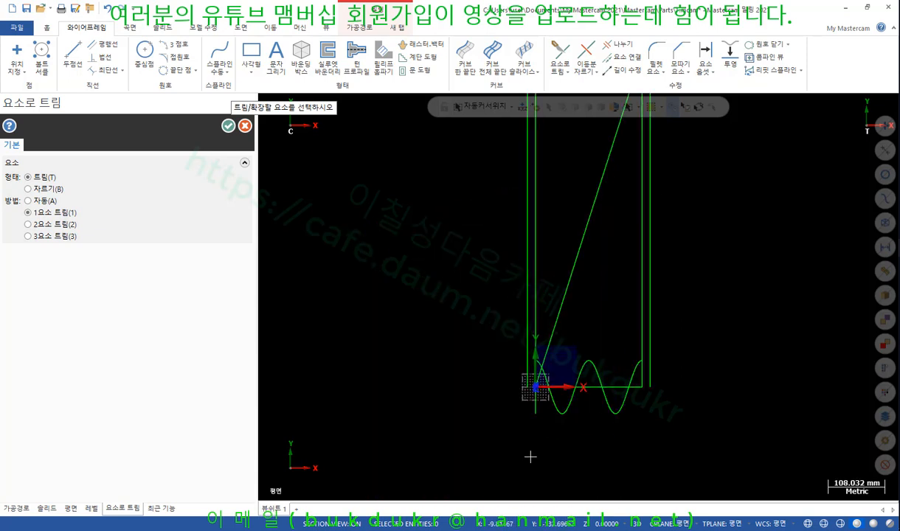
pyautogui.click(568, 251)
pyautogui.click(524, 270)
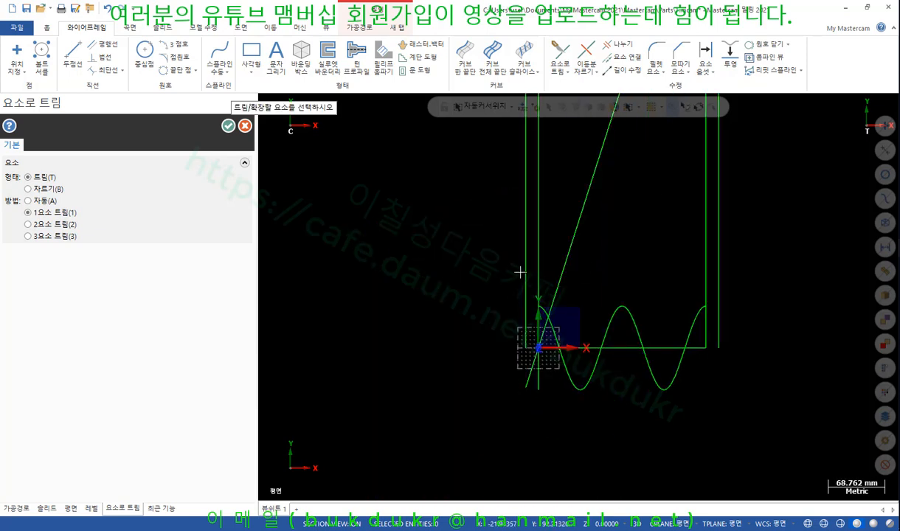
pyautogui.click(243, 127)
pyautogui.scroll(-3, 435, 442)
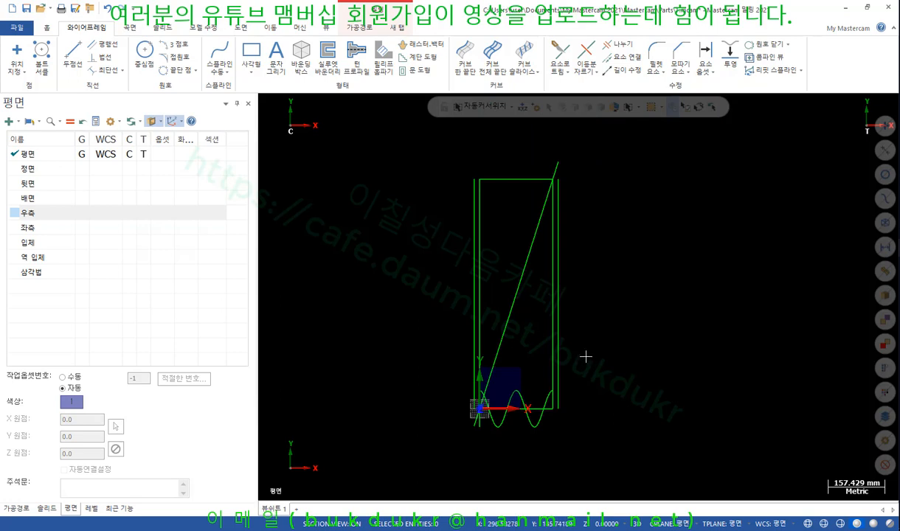
pyautogui.scroll(2, 486, 213)
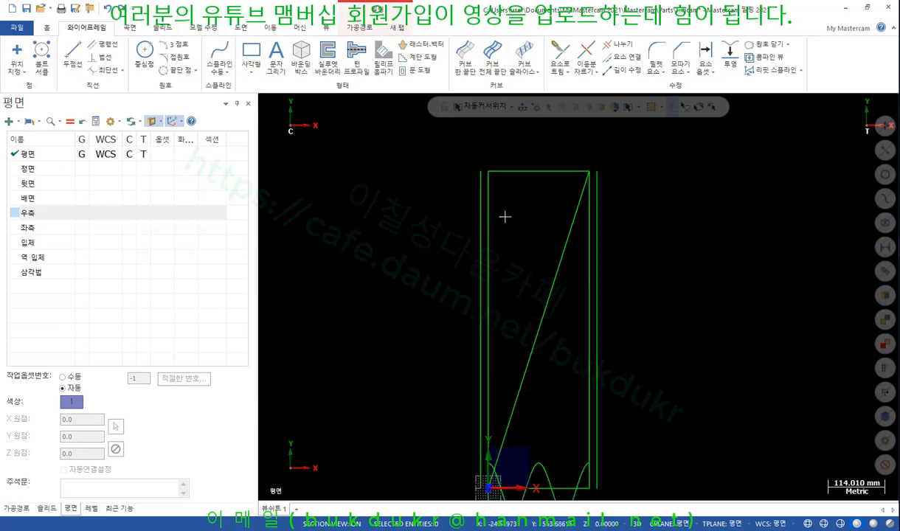
# Select the unrolled diagonal line and compare its Right view with the side view of the drawing in Adobe Acrobat.
pyautogui.click(551, 281)
pyautogui.scroll(-2, 418, 150)
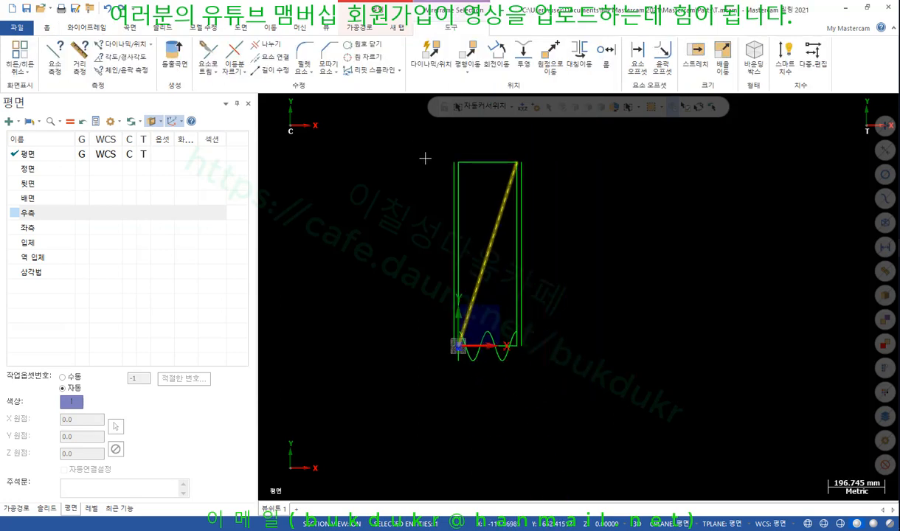
pyautogui.rightClick(632, 163)
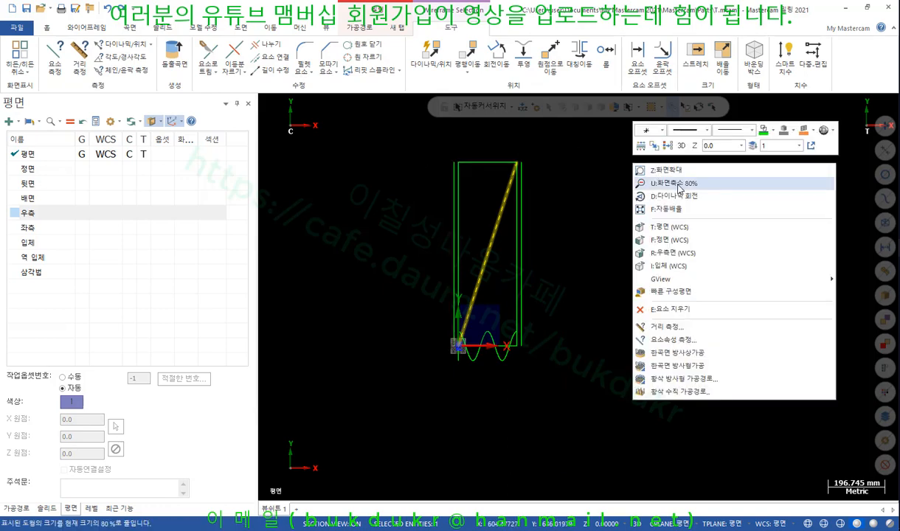
pyautogui.click(677, 256)
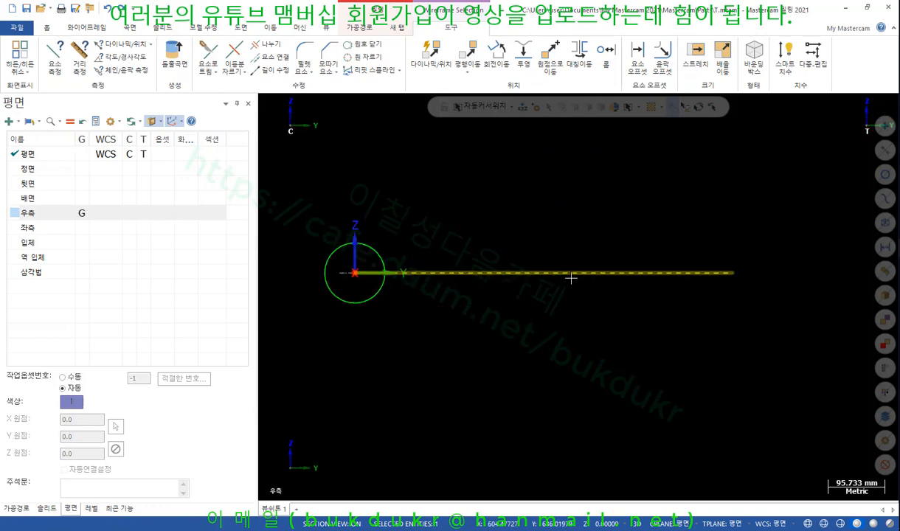
pyautogui.hotkey('alt', 'Tab')
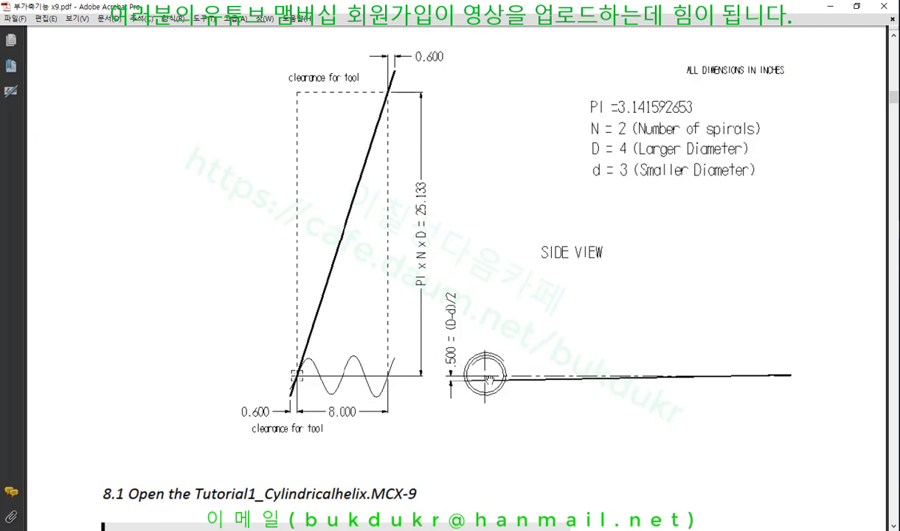
pyautogui.hotkey('alt', 'Tab')
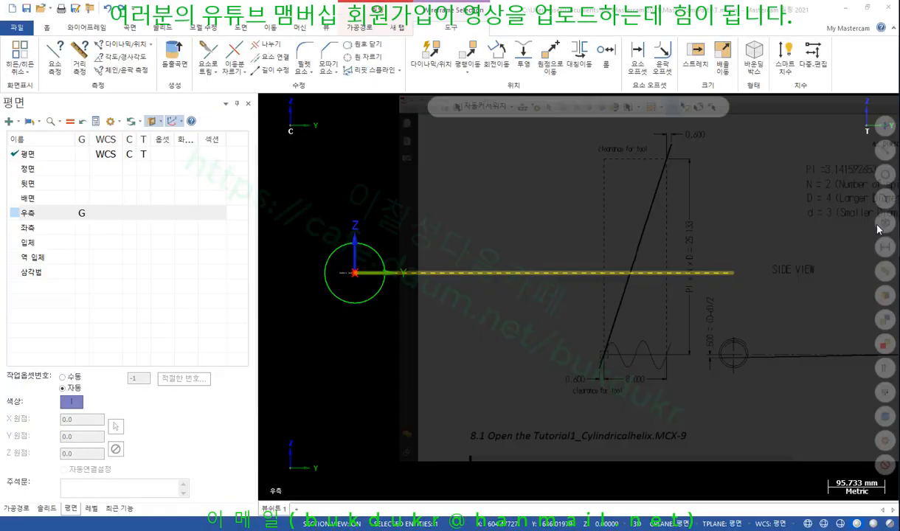
pyautogui.scroll(3, 340, 283)
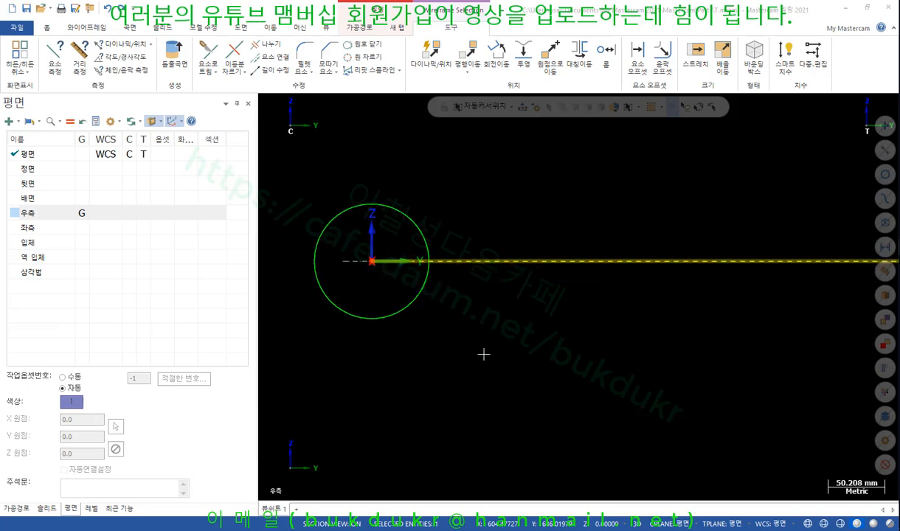
# Open the properties of the selected line and switch to the Isometric view to identify its two endpoints.
pyautogui.press('F4')
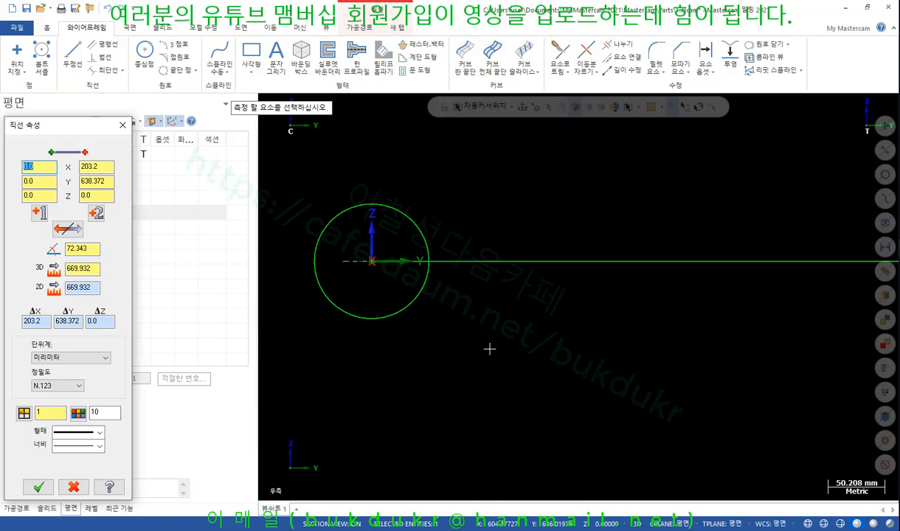
pyautogui.click(37, 195)
pyautogui.scroll(-3, 347, 284)
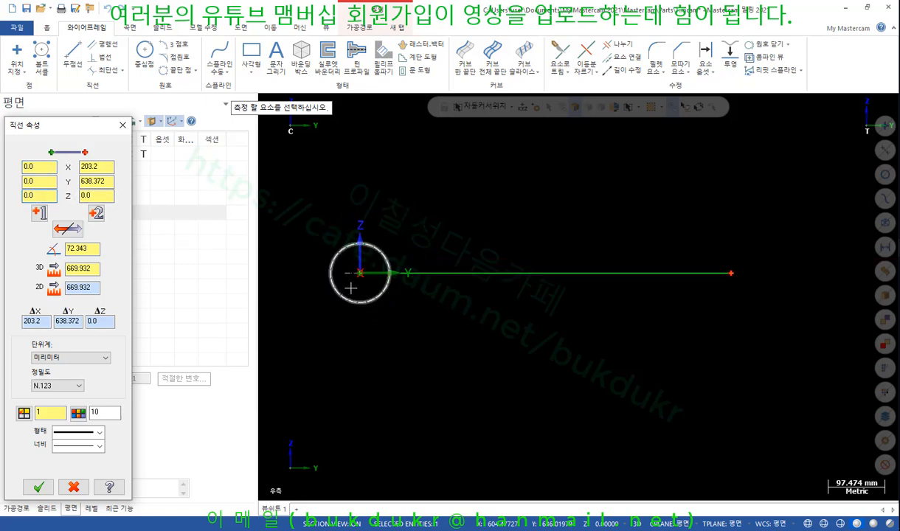
pyautogui.rightClick(522, 209)
pyautogui.click(561, 314)
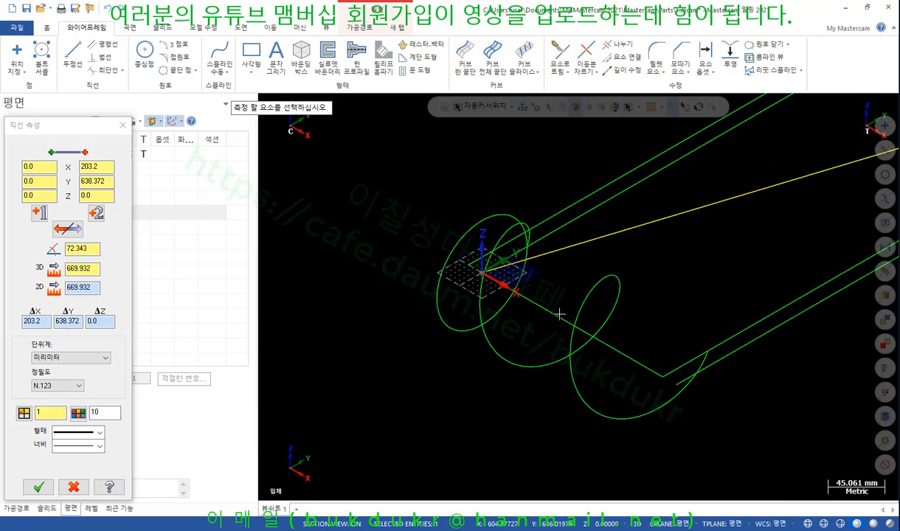
pyautogui.scroll(-3, 335, 369)
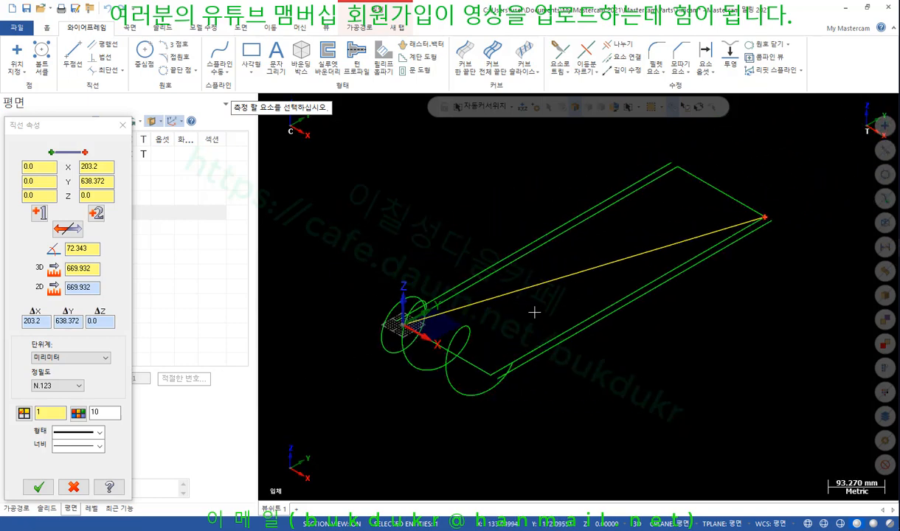
pyautogui.scroll(2, 592, 303)
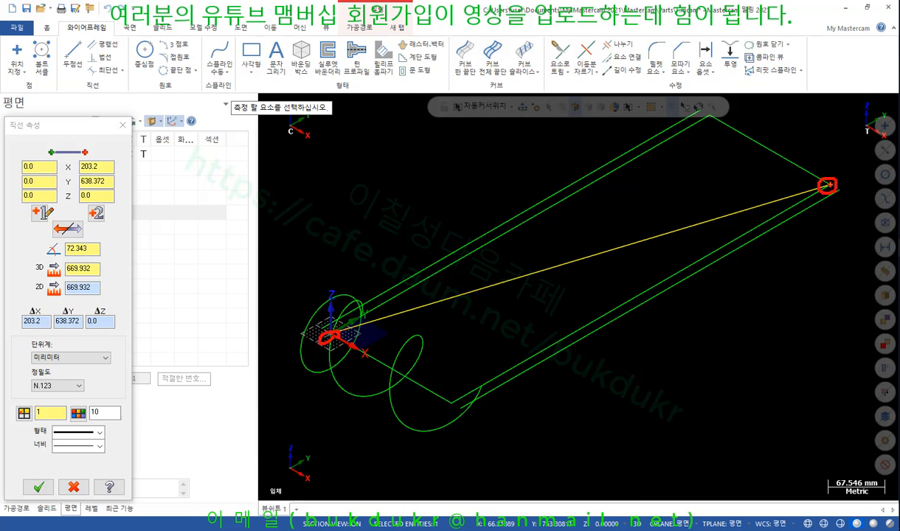
pyautogui.moveTo(46, 224)
pyautogui.mouseDown()
pyautogui.moveTo(25, 206)
pyautogui.moveTo(45, 228)
pyautogui.moveTo(256, 277)
pyautogui.moveTo(309, 318)
pyautogui.mouseUp()
pyautogui.moveTo(107, 215)
pyautogui.mouseDown()
pyautogui.moveTo(642, 200)
pyautogui.moveTo(820, 179)
pyautogui.mouseUp()
pyautogui.rightClick(654, 195)
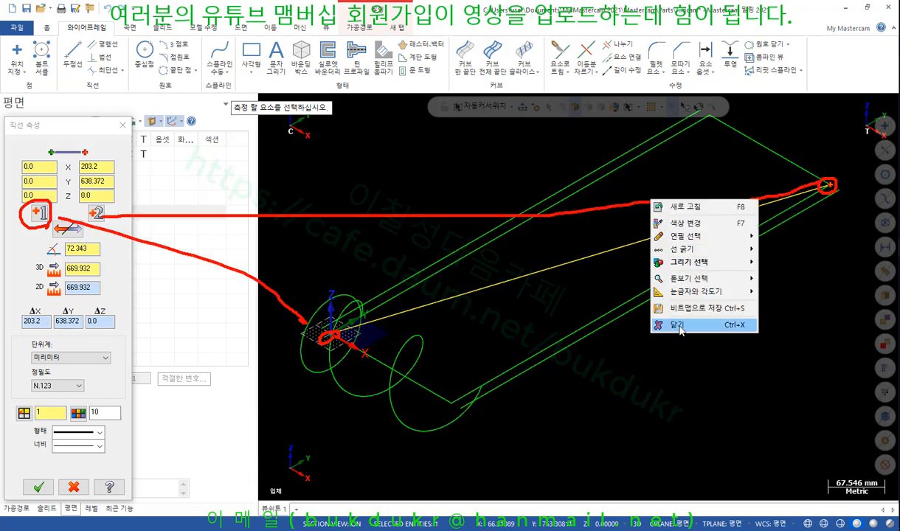
pyautogui.click(677, 373)
# Set the Z coordinate of the line's first endpoint to -12.7 mm, check the slope in the Right view and apply.
pyautogui.click(34, 193)
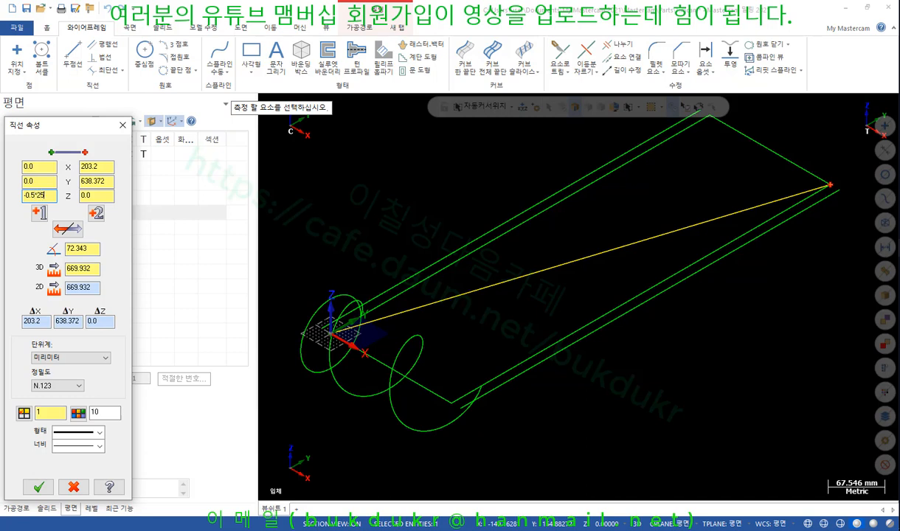
pyautogui.press('Return')
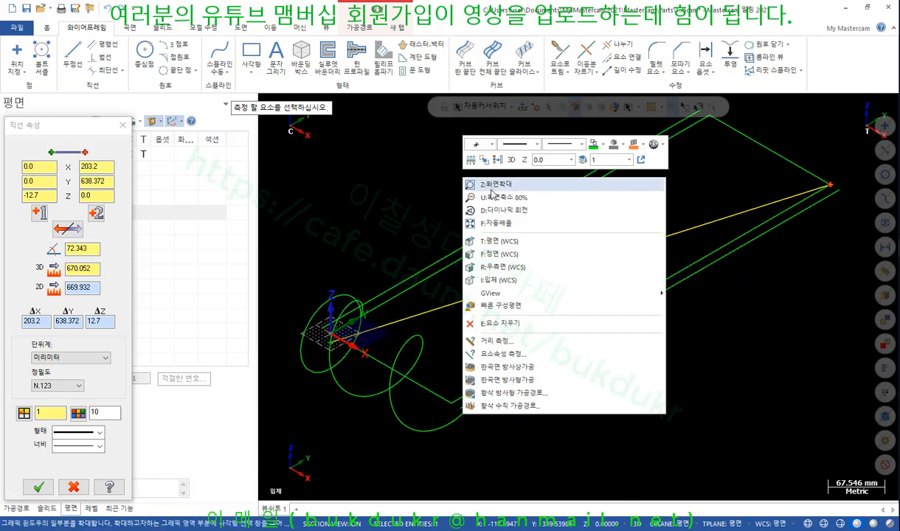
pyautogui.click(502, 266)
pyautogui.scroll(8, 391, 267)
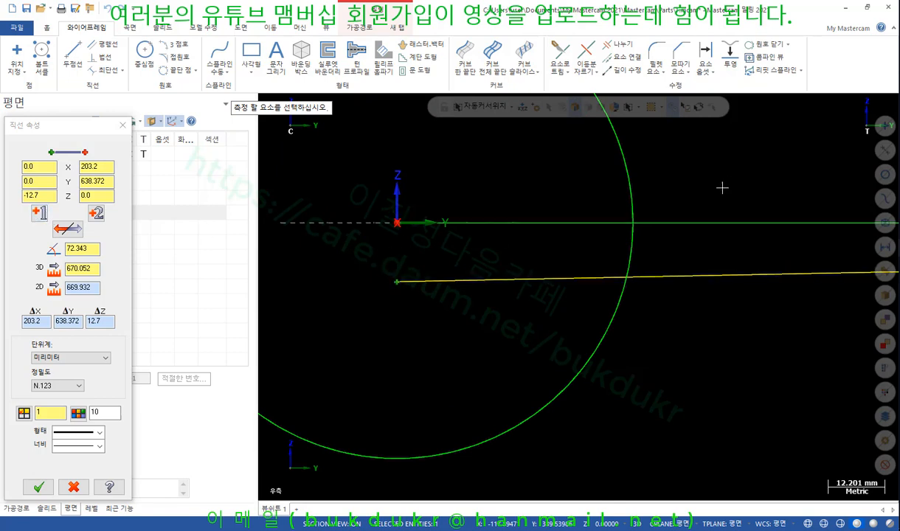
pyautogui.click(39, 488)
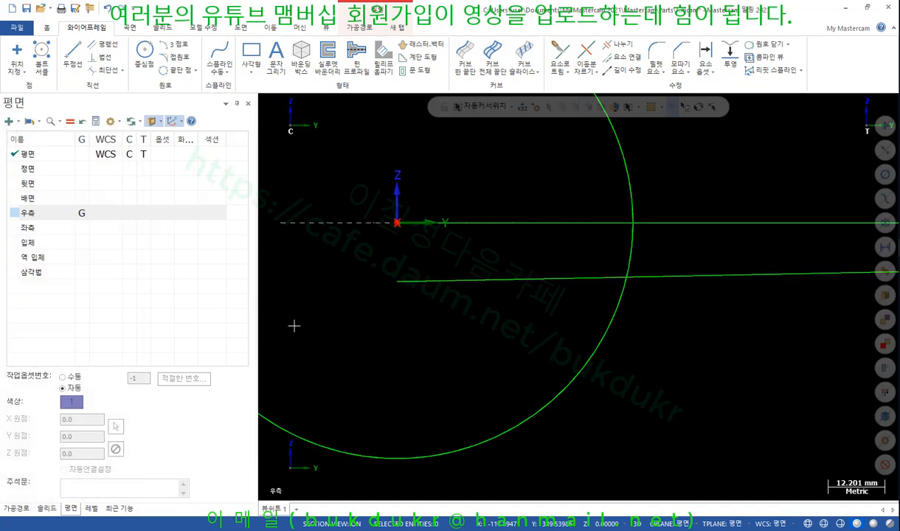
# Compare the sloped line with the side view in the Adobe Acrobat drawing, then return to the Top view in Mastercam.
pyautogui.scroll(-1, 347, 209)
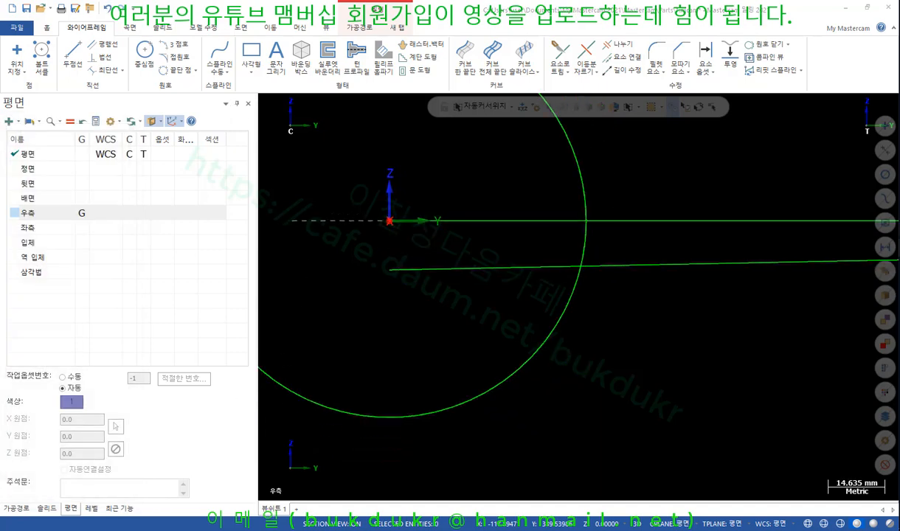
pyautogui.hotkey('alt', 'Tab')
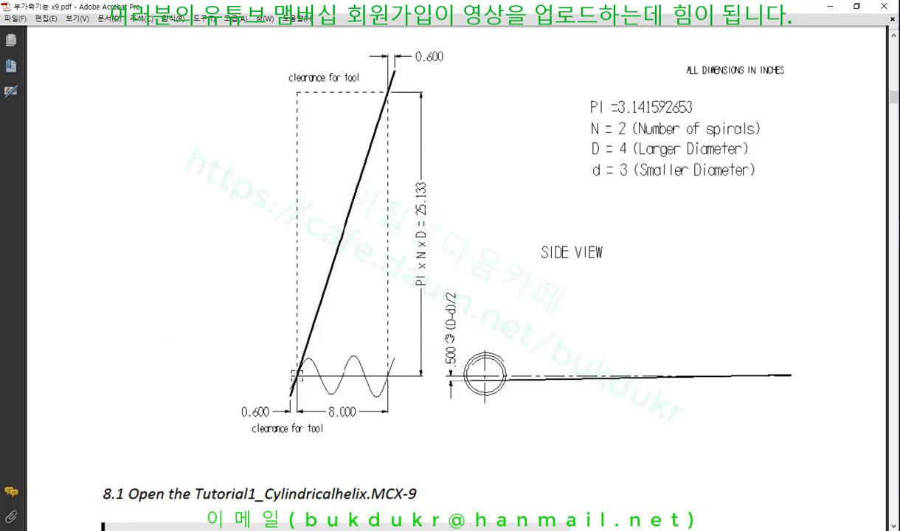
pyautogui.click(830, 7)
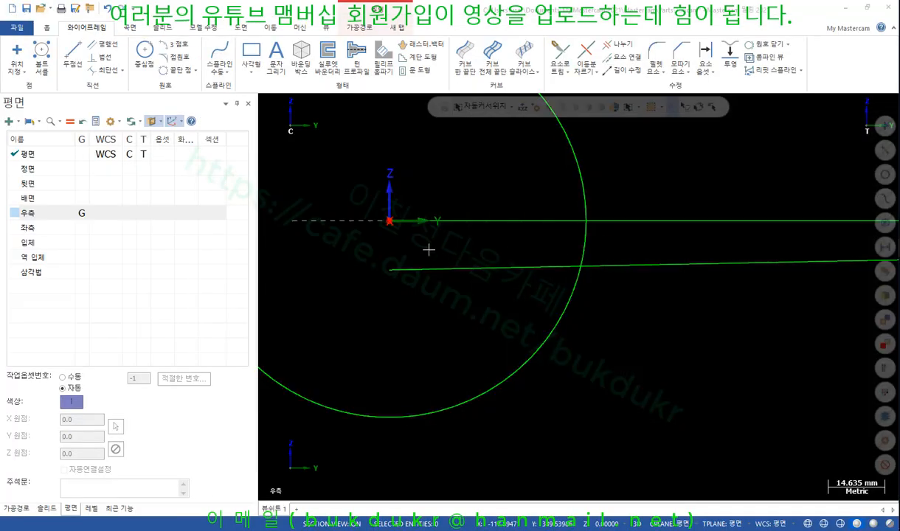
pyautogui.scroll(-8, 434, 248)
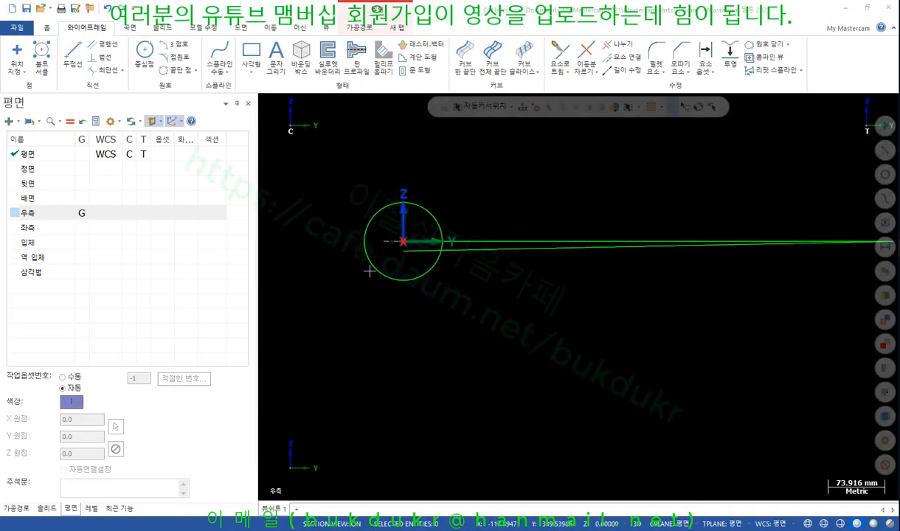
pyautogui.rightClick(474, 146)
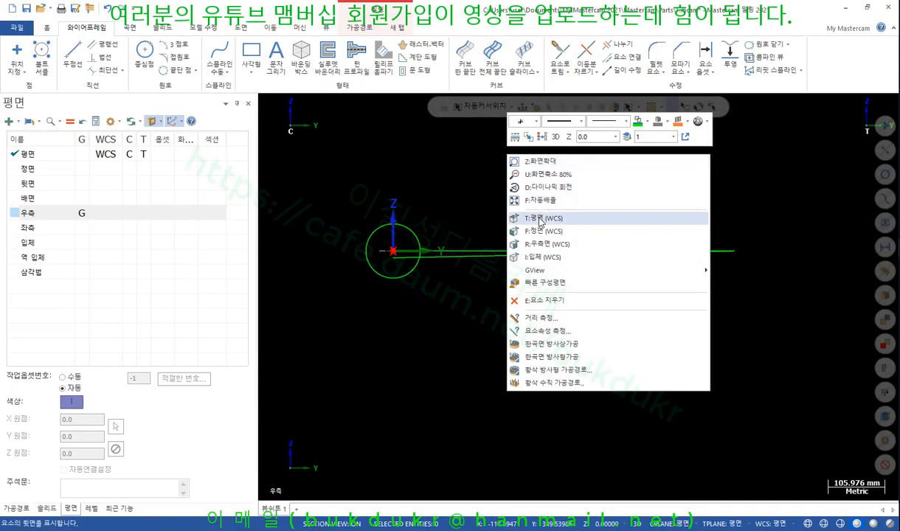
pyautogui.click(537, 216)
pyautogui.scroll(2, 473, 236)
pyautogui.scroll(-1, 465, 291)
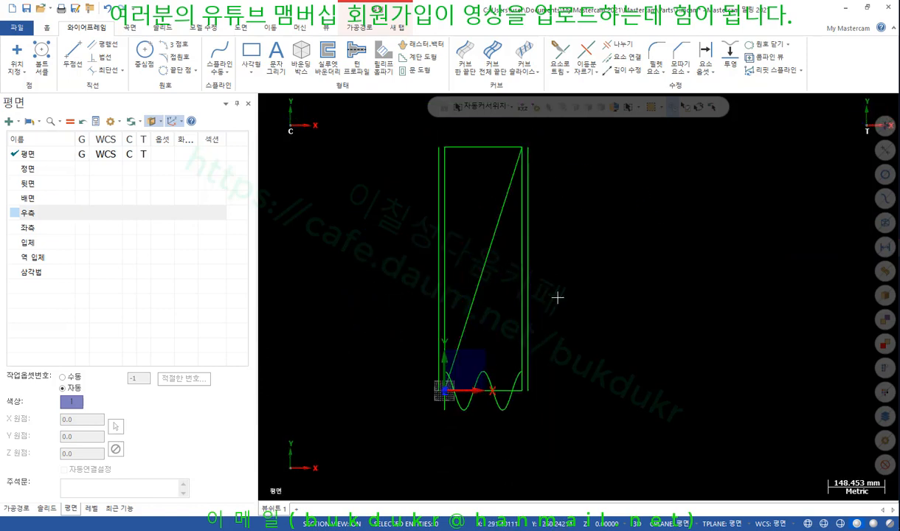
# Select the sloped diagonal line, inspect its upper end from a tilted view, then return to the Top view and clear the selection.
pyautogui.click(474, 303)
pyautogui.moveTo(578, 296); pyautogui.dragTo(539, 317, button='middle')
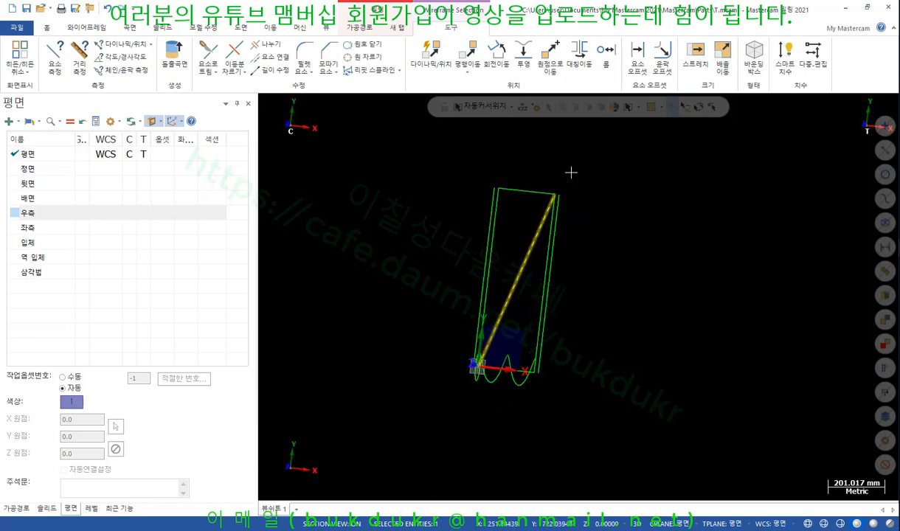
pyautogui.scroll(3, 573, 159)
pyautogui.scroll(5, 574, 159)
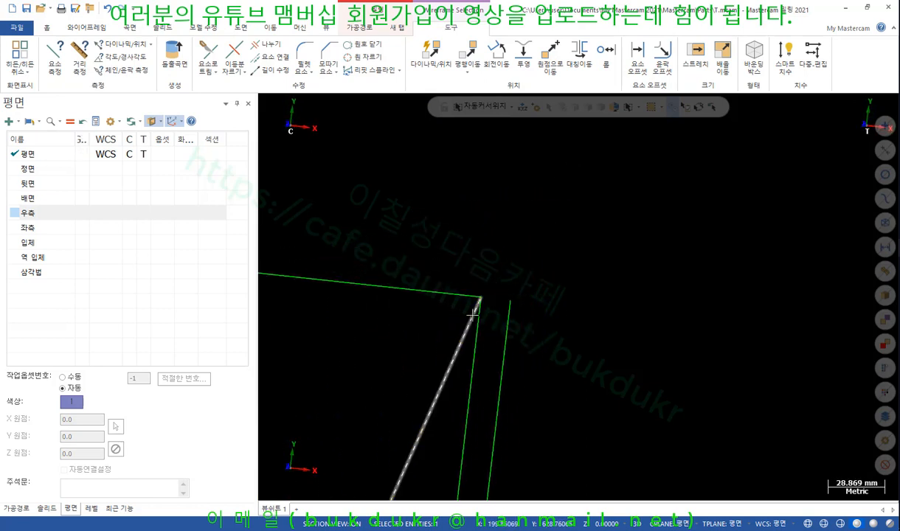
pyautogui.press('Escape')
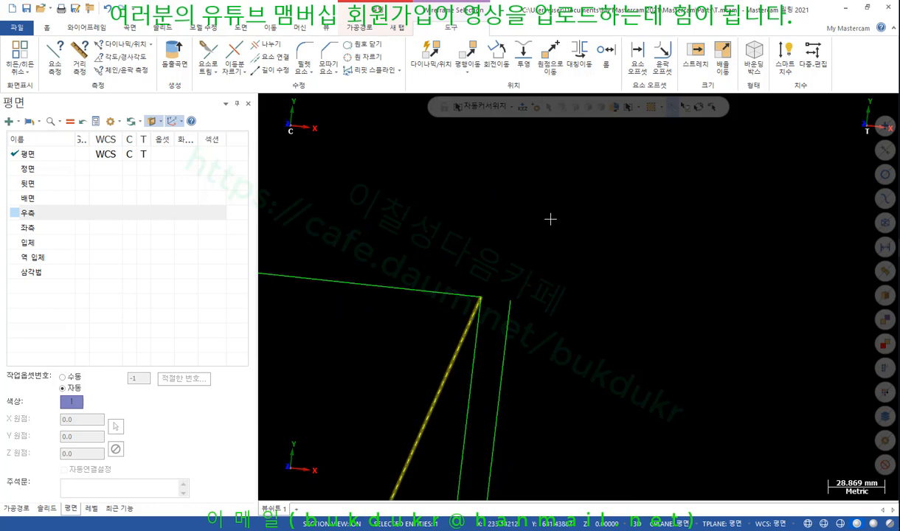
pyautogui.rightClick(663, 197)
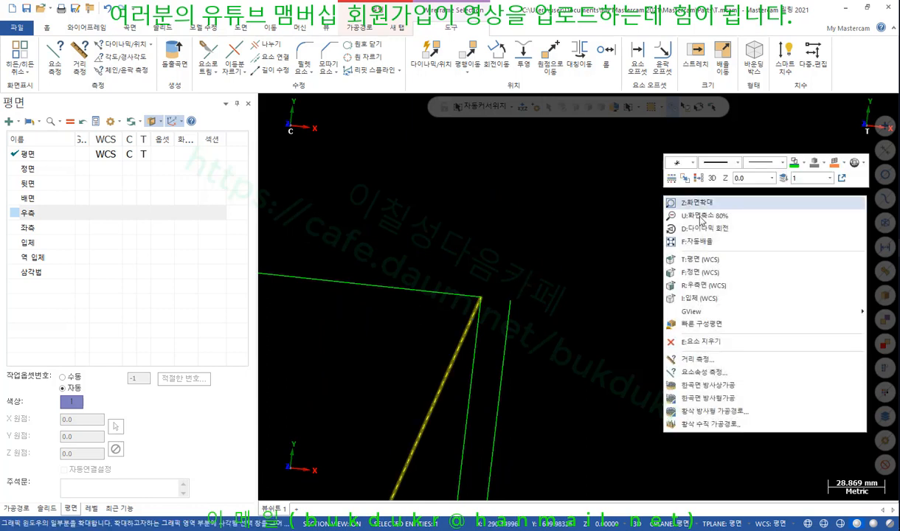
pyautogui.click(702, 259)
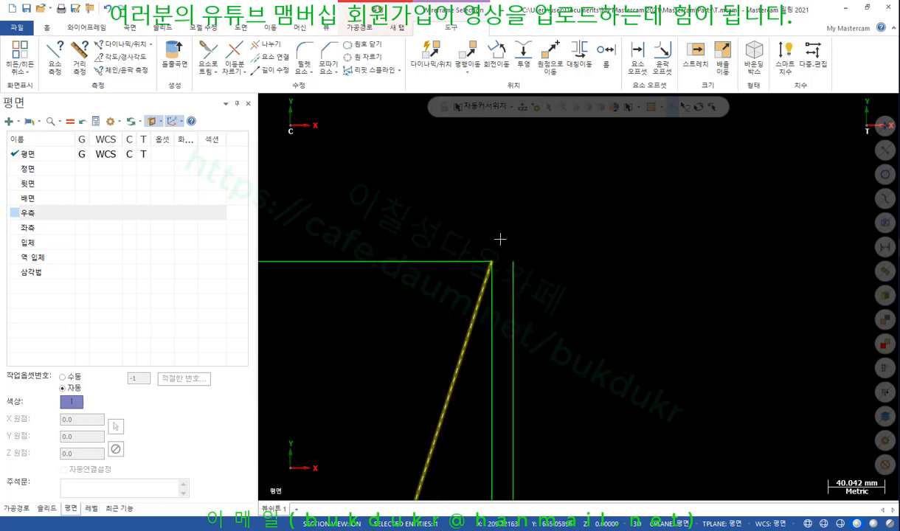
pyautogui.press('Escape')
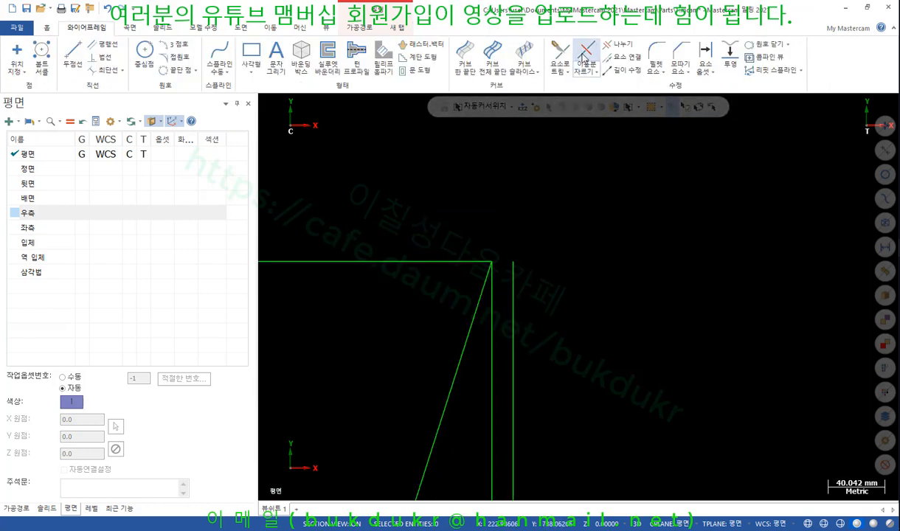
pyautogui.click(559, 53)
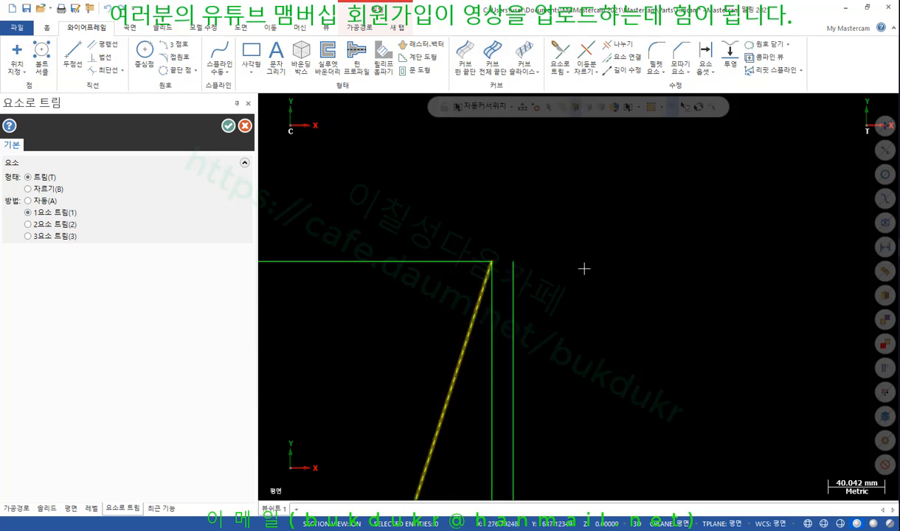
pyautogui.click(514, 277)
pyautogui.click(494, 295)
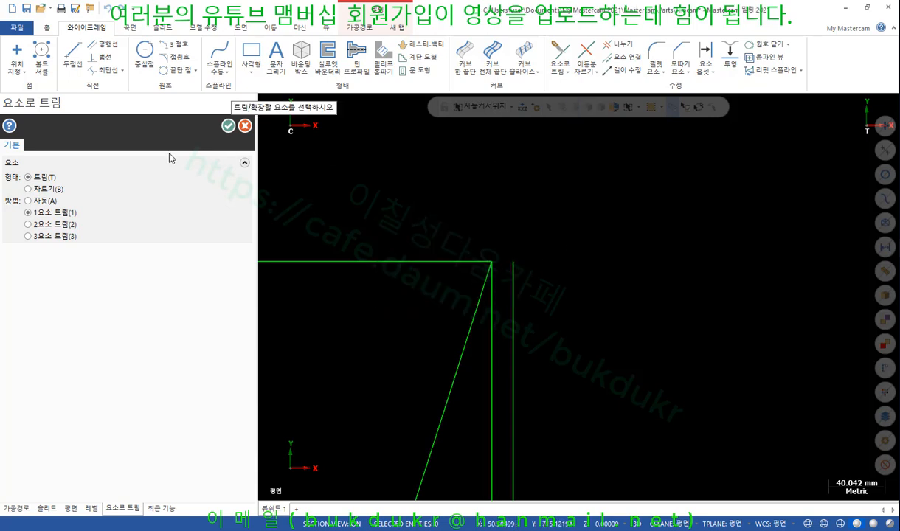
pyautogui.click(228, 126)
pyautogui.scroll(3, 483, 180)
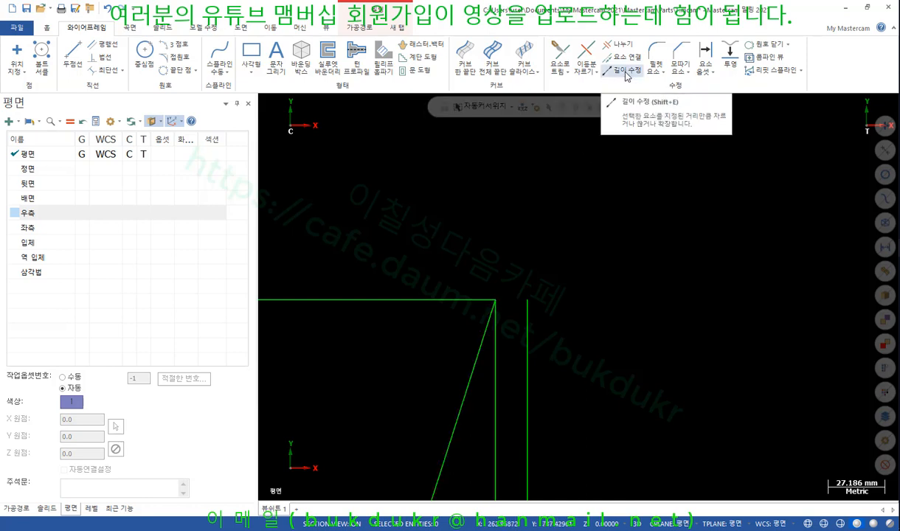
pyautogui.click(624, 72)
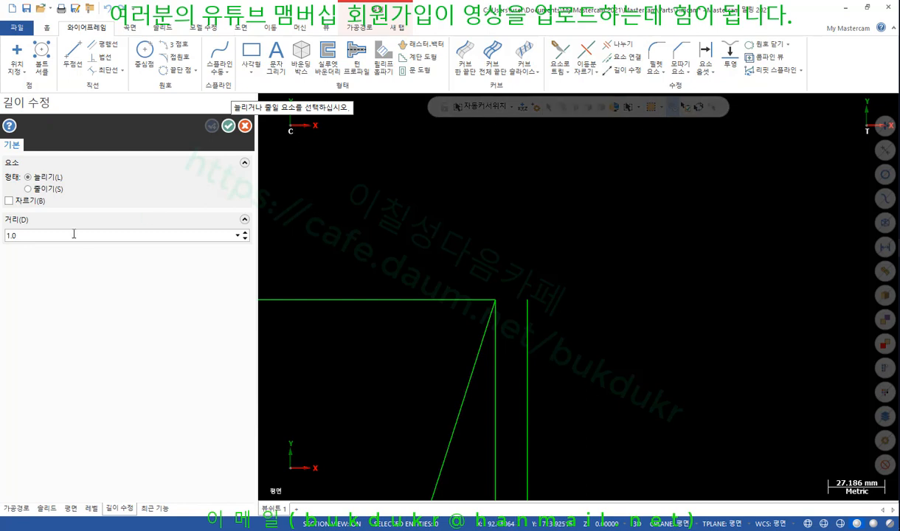
pyautogui.click(228, 126)
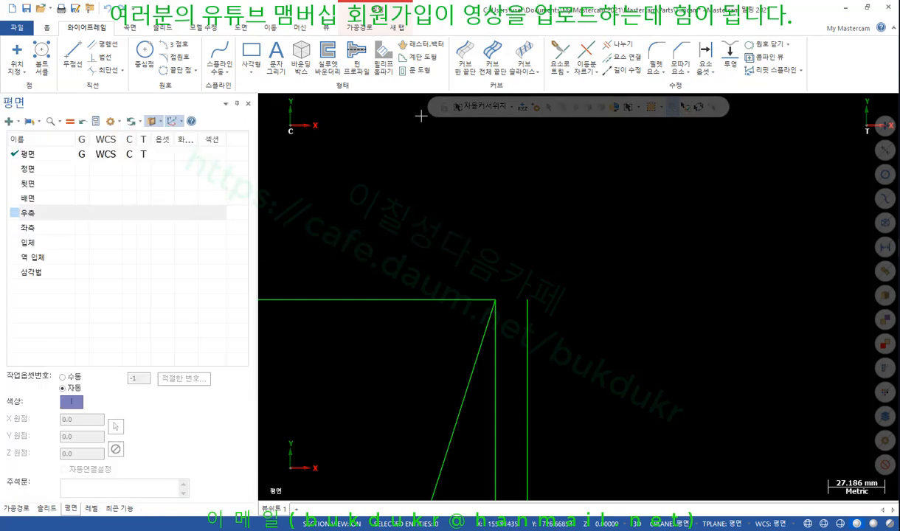
pyautogui.click(559, 69)
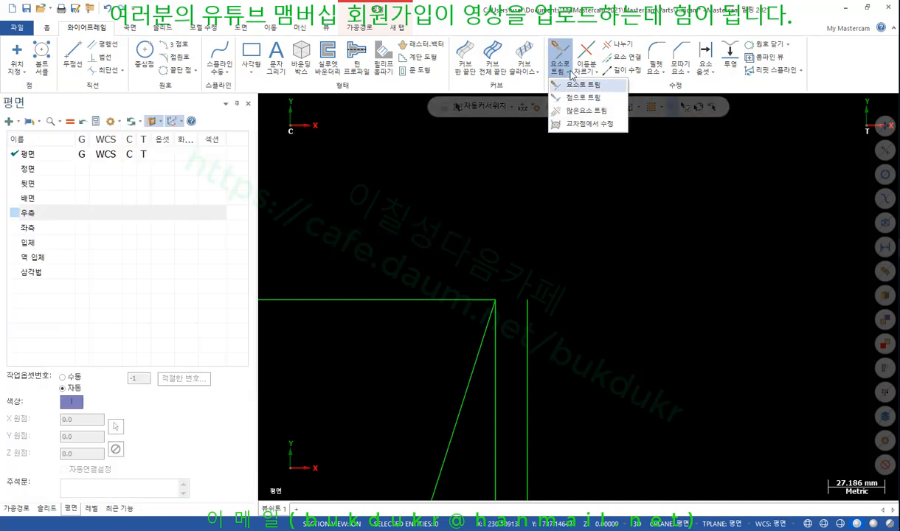
pyautogui.click(579, 84)
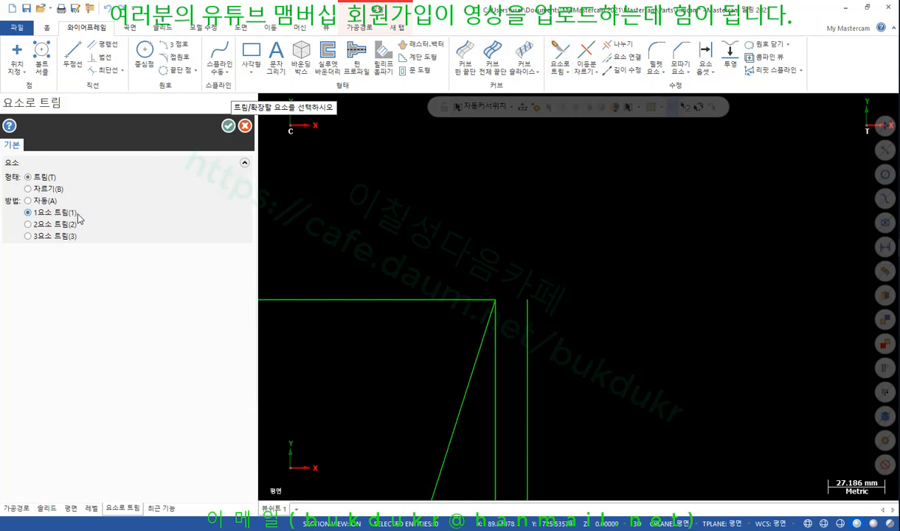
# Use Trim to Point to extend the diagonal line's upper end past the rectangle's upper-right corner and the right clearance line.
pyautogui.click(574, 79)
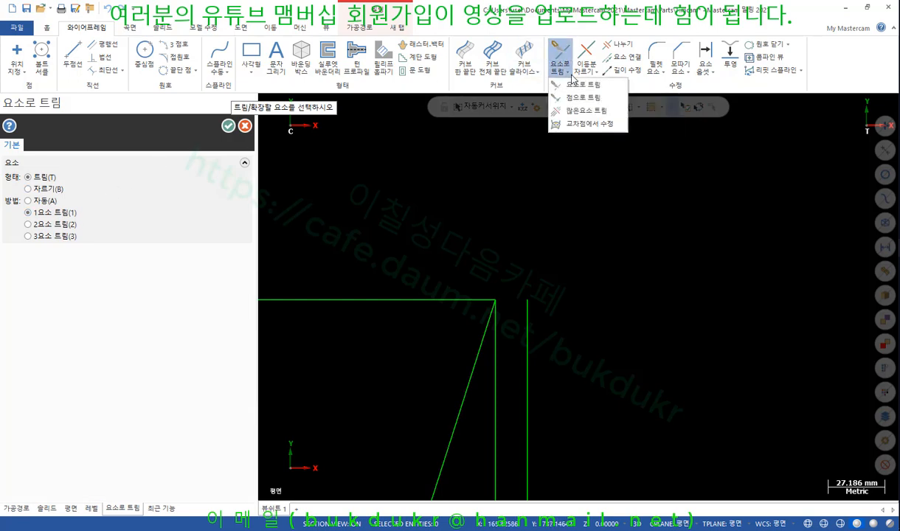
pyautogui.click(564, 93)
pyautogui.scroll(-1, 608, 261)
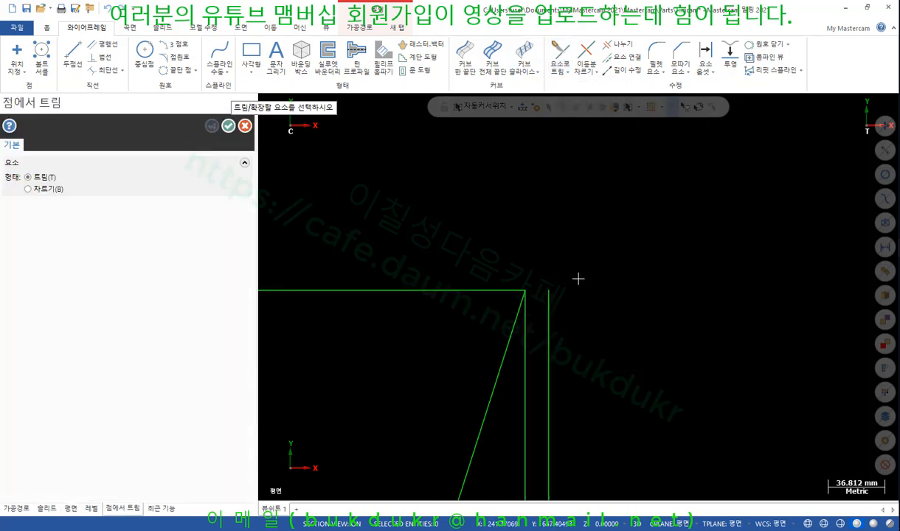
pyautogui.click(516, 317)
pyautogui.click(625, 167)
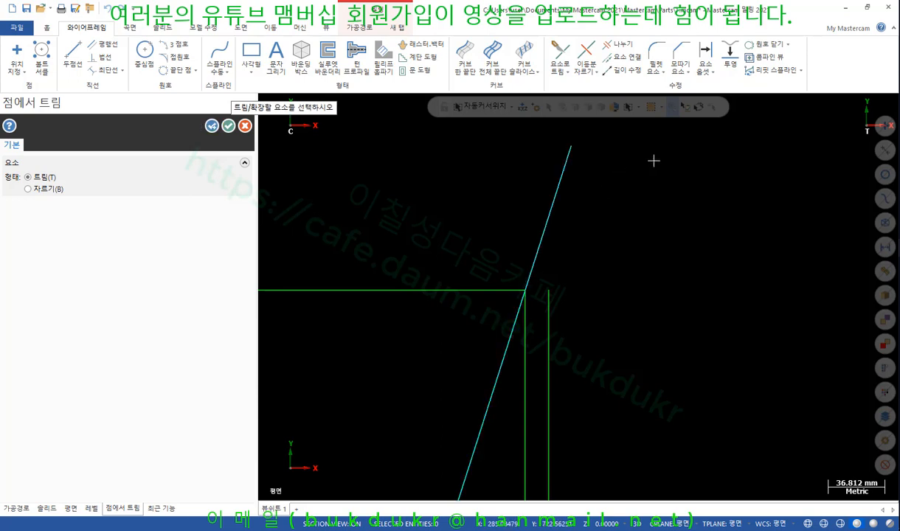
# Extend the diagonal line's lower end past the origin, well below the unrolled wave, and accept the change.
pyautogui.scroll(-6, 637, 147)
pyautogui.scroll(4, 585, 342)
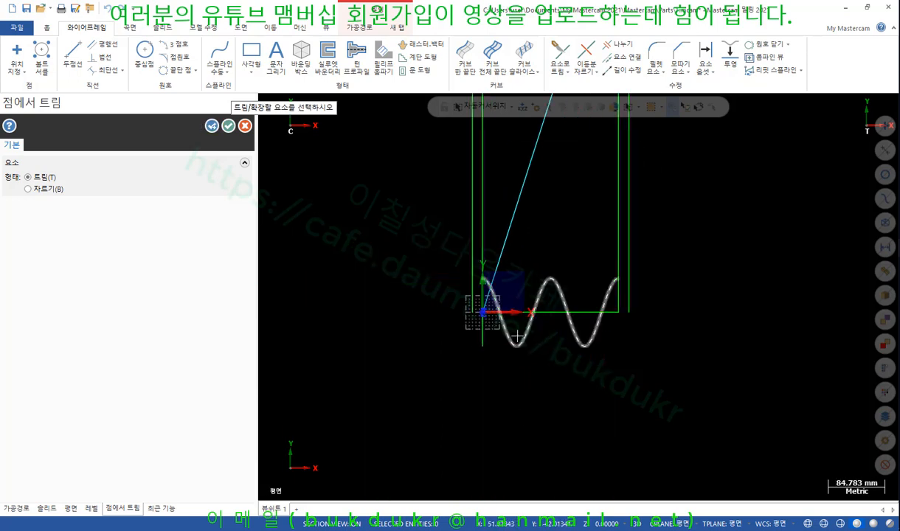
pyautogui.click(494, 258)
pyautogui.click(411, 434)
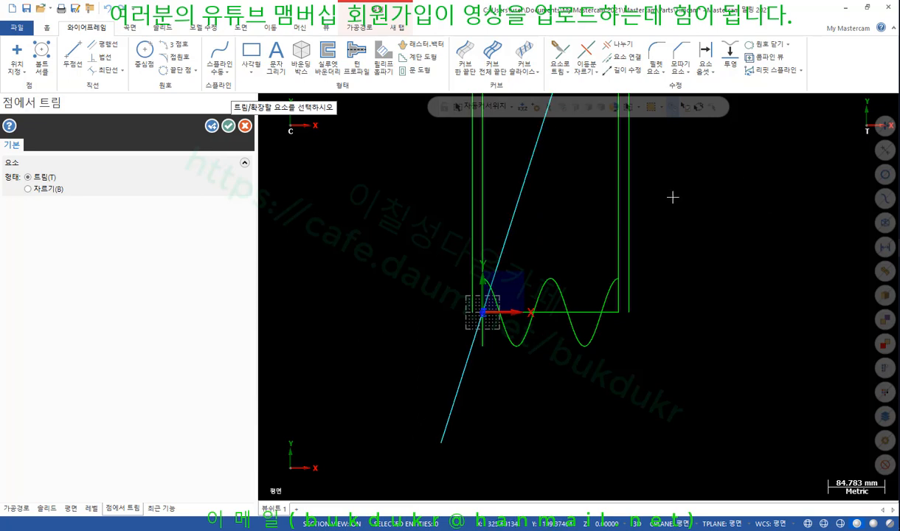
pyautogui.scroll(-1, 361, 383)
pyautogui.click(229, 126)
# Use Trim to Point to extend the right clearance line upward until it crosses the diagonal line.
pyautogui.scroll(2, 509, 191)
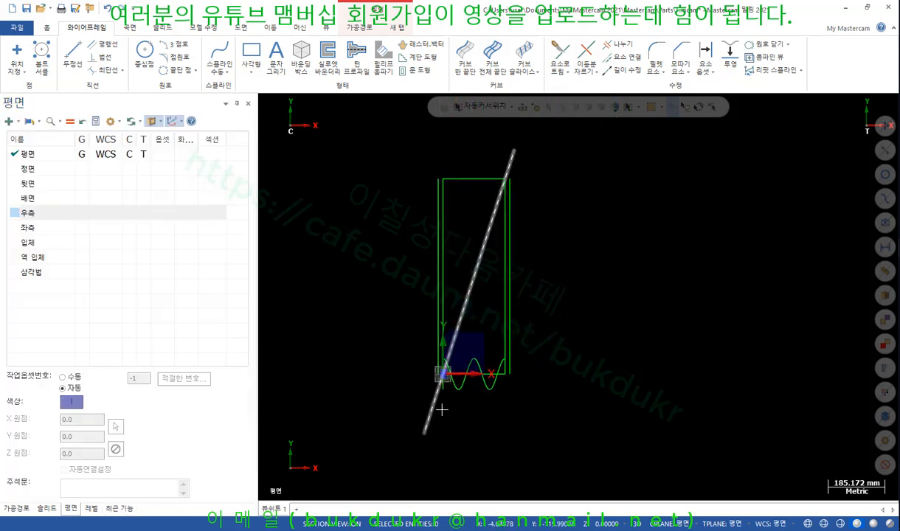
pyautogui.scroll(2, 509, 191)
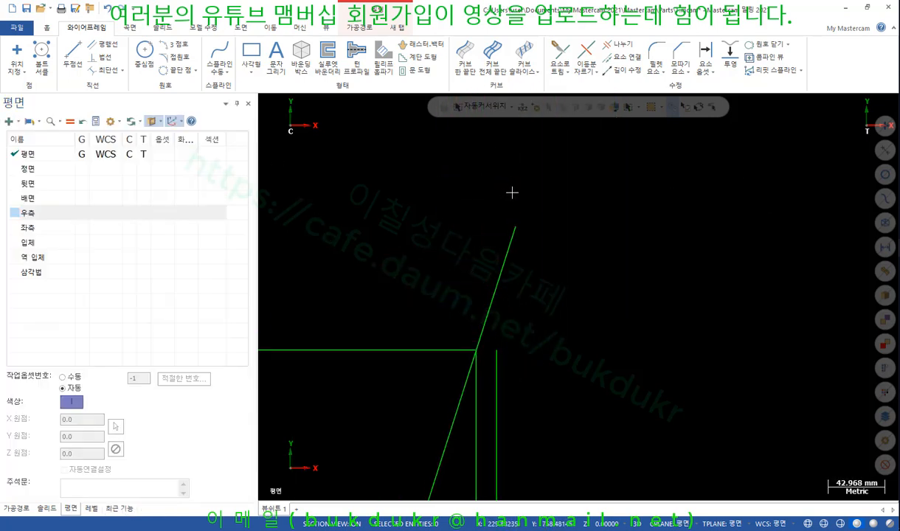
pyautogui.click(569, 80)
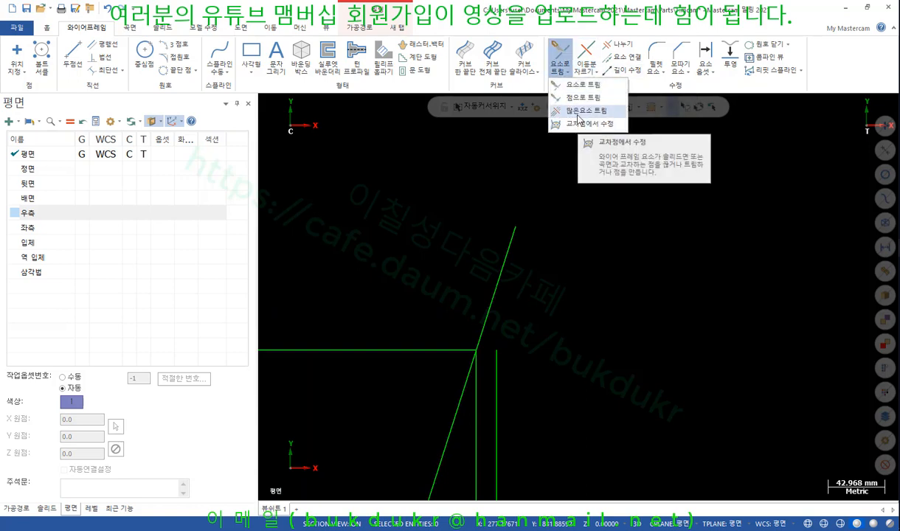
pyautogui.click(553, 99)
pyautogui.click(495, 377)
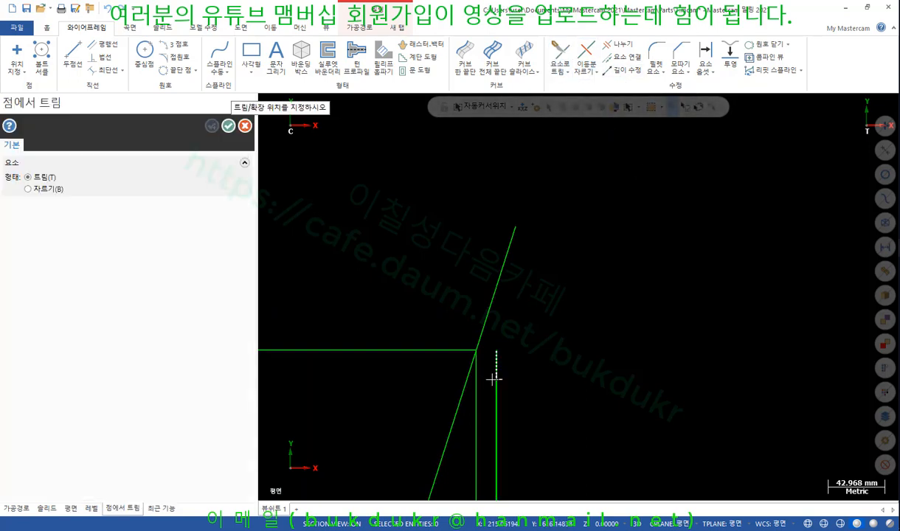
pyautogui.click(457, 191)
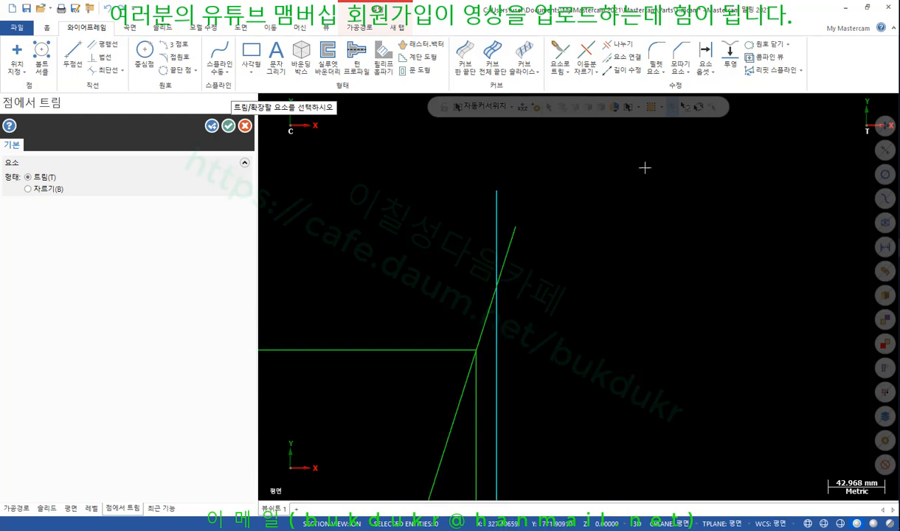
# Extend the left clearance line downward past its crossing with the diagonal line and accept.
pyautogui.scroll(-5, 644, 169)
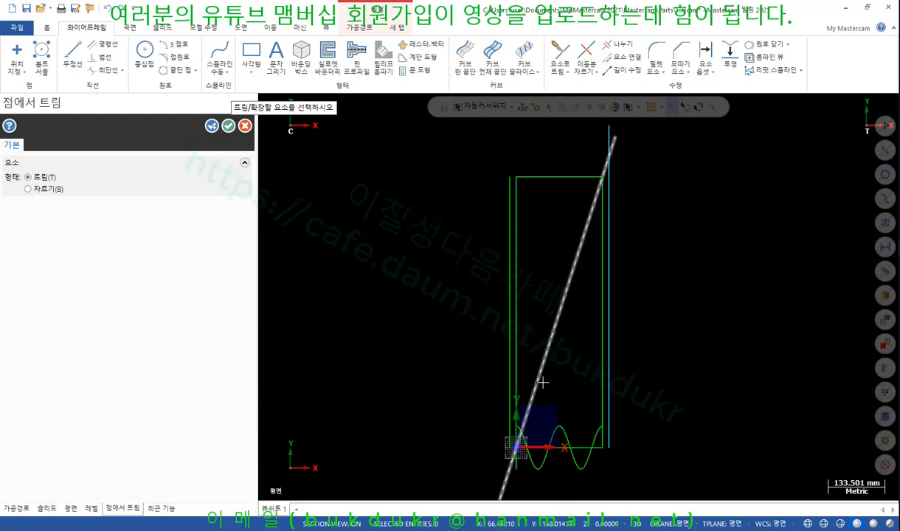
pyautogui.scroll(4, 519, 442)
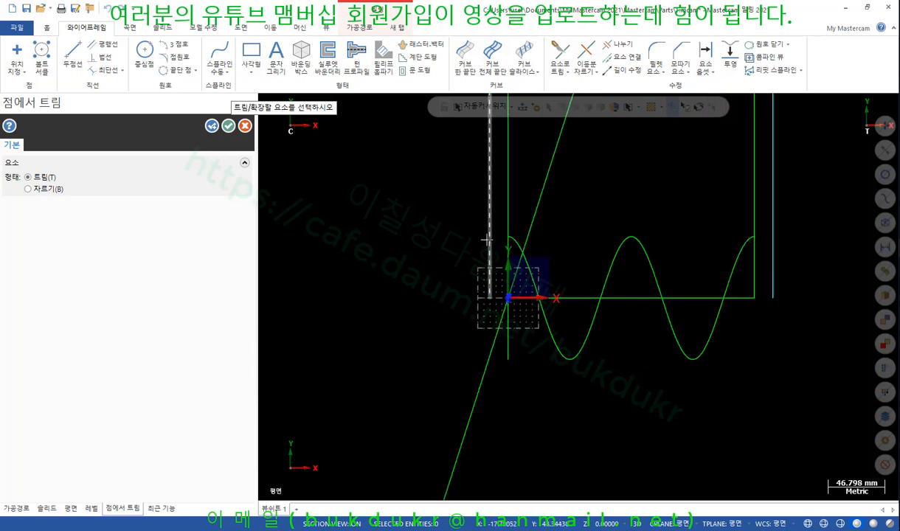
pyautogui.click(487, 239)
pyautogui.click(500, 433)
pyautogui.click(228, 126)
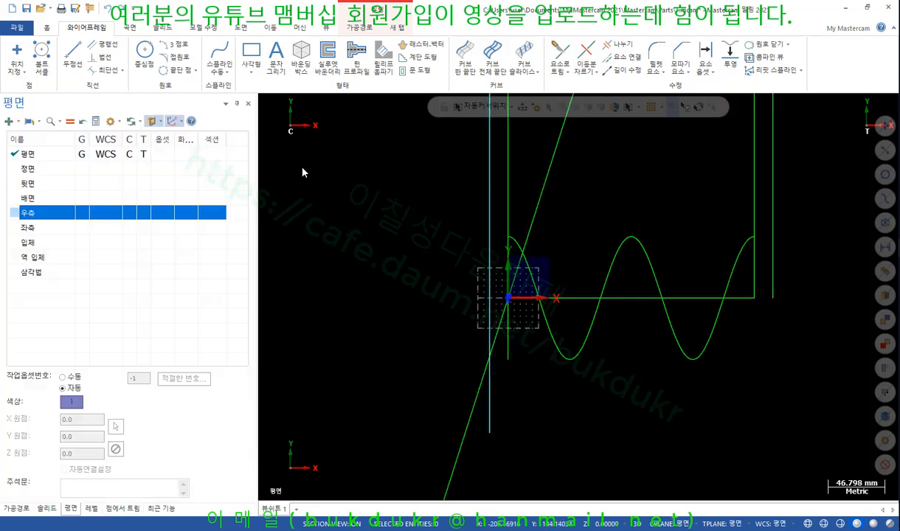
# Inspect the extended lines and the helix from tilted 3D views, then return to the Top view.
pyautogui.scroll(-2, 534, 387)
pyautogui.moveTo(520, 374); pyautogui.dragTo(520, 292, button='middle')
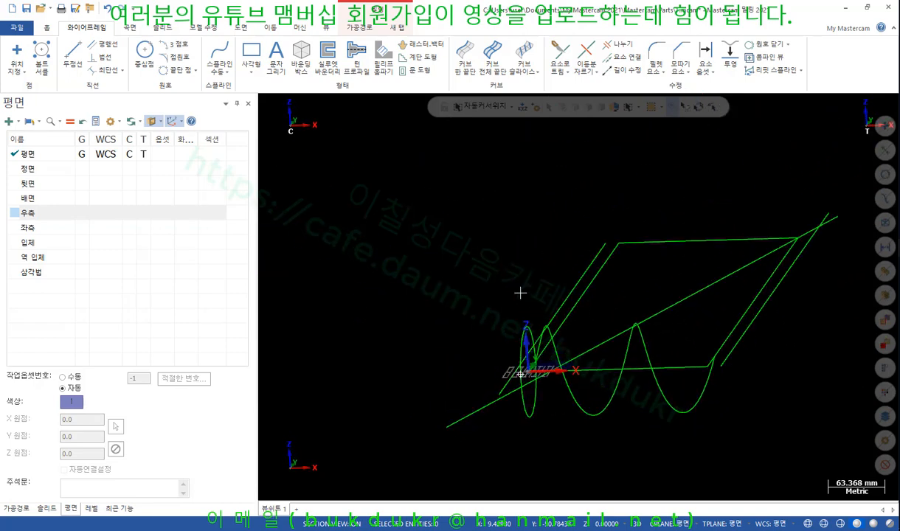
pyautogui.moveTo(520, 293); pyautogui.dragTo(533, 311, button='middle')
pyautogui.rightClick(404, 270)
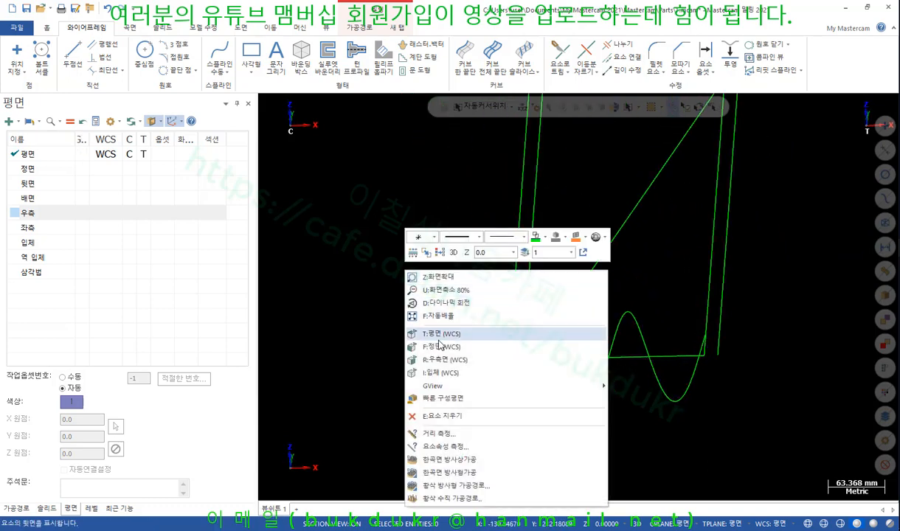
pyautogui.click(438, 334)
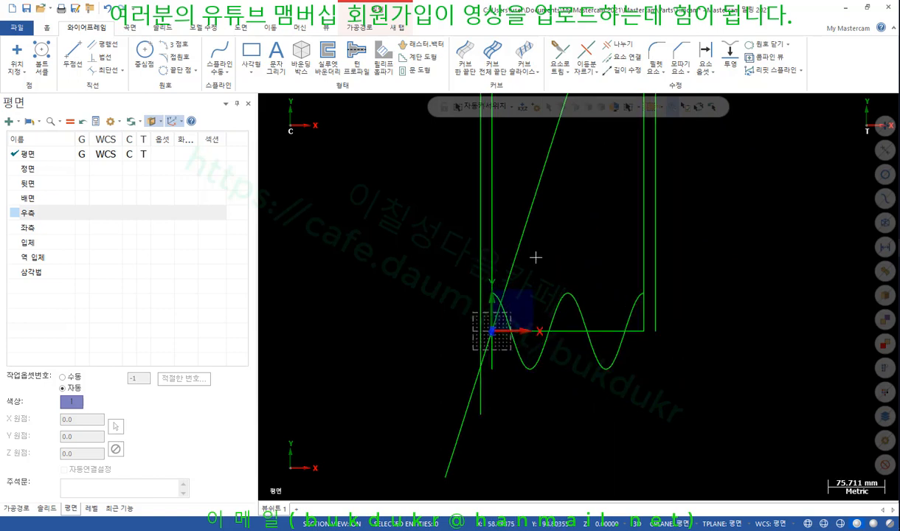
# Switch to 2D construction mode and trim the left clearance line and the diagonal line to their lower intersection with two-entity trimming.
pyautogui.rightClick(322, 214)
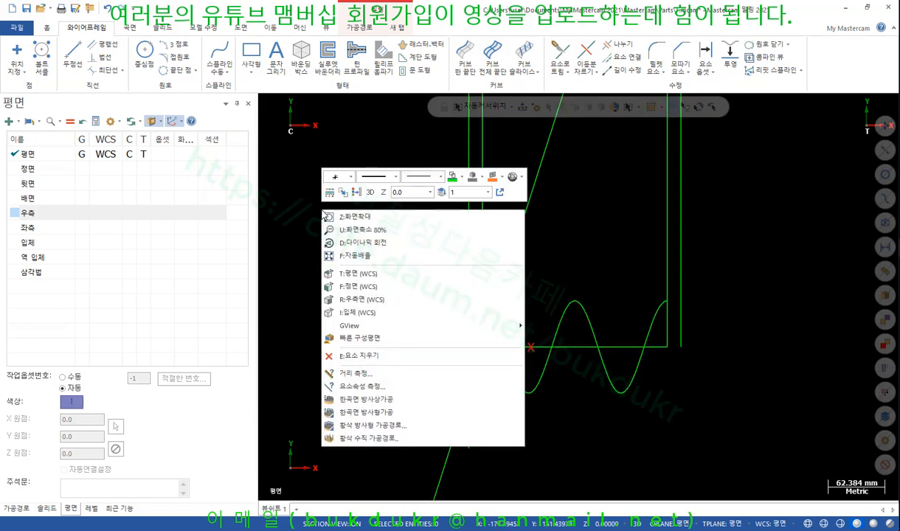
pyautogui.click(369, 196)
pyautogui.scroll(5, 509, 376)
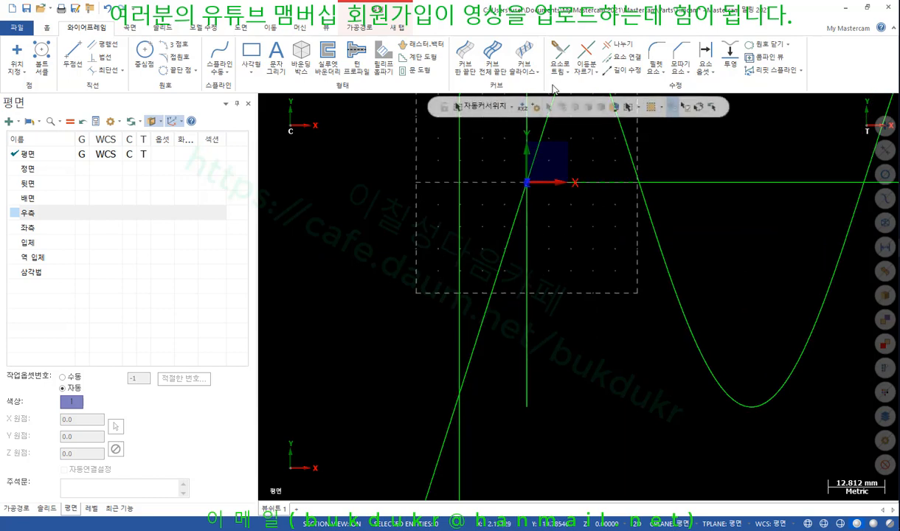
pyautogui.click(559, 57)
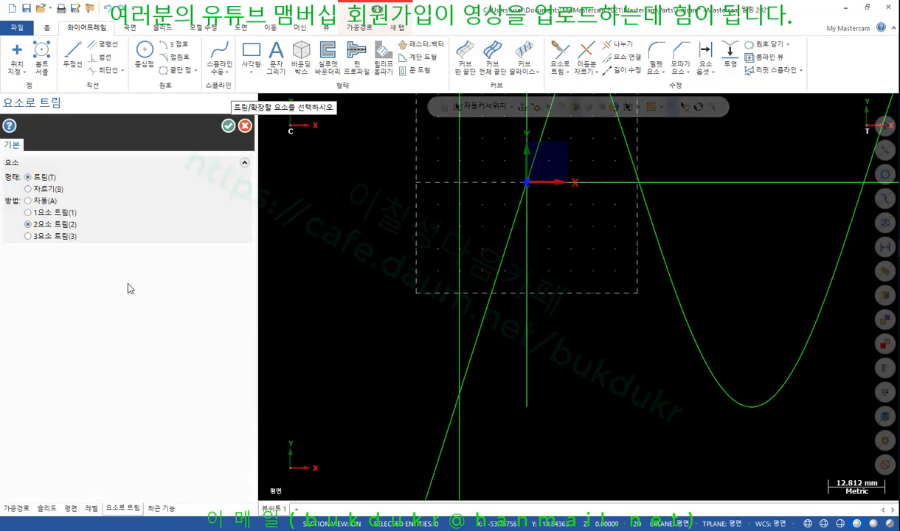
pyautogui.click(458, 327)
pyautogui.click(476, 342)
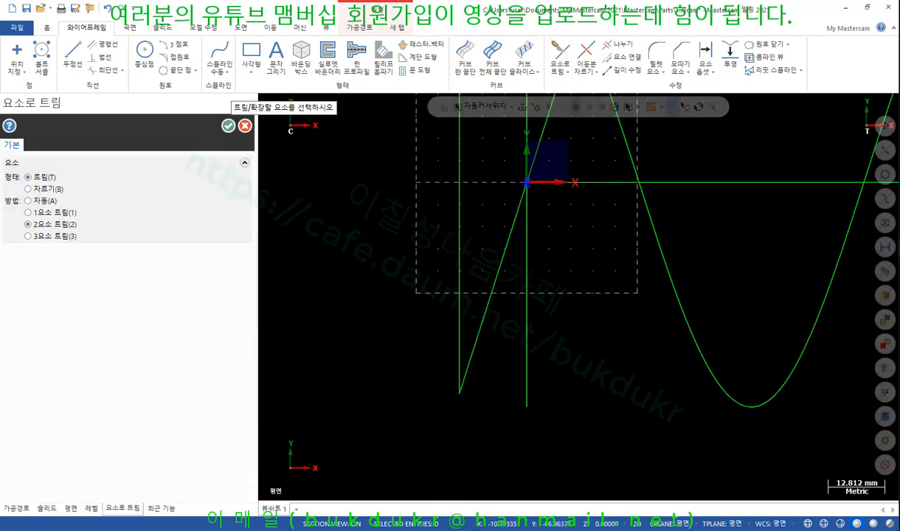
# Trim the right clearance line and the diagonal line to their upper intersection with two-entity trimming and accept.
pyautogui.scroll(-10, 379, 427)
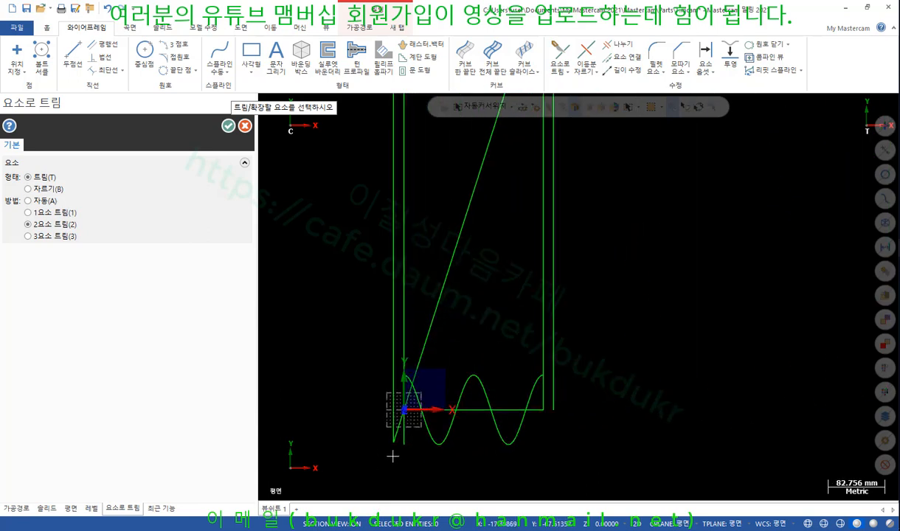
pyautogui.scroll(7, 472, 222)
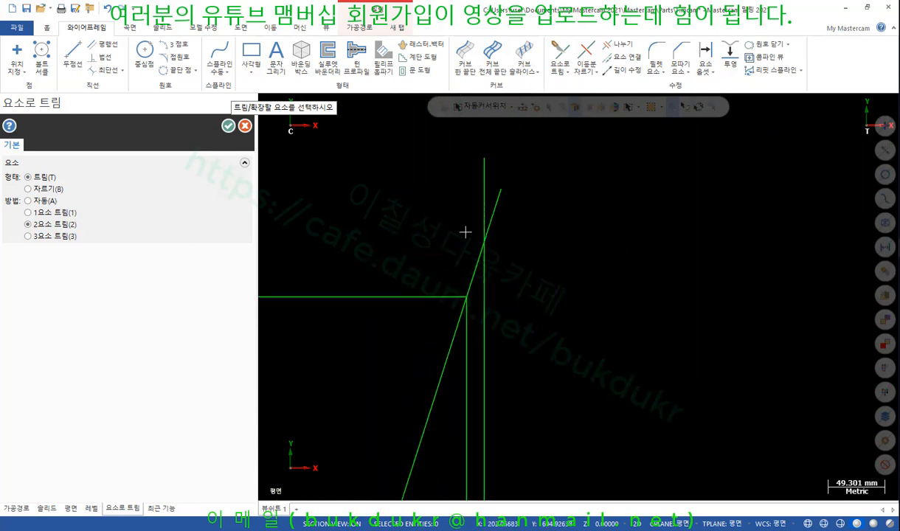
pyautogui.click(492, 281)
pyautogui.click(504, 289)
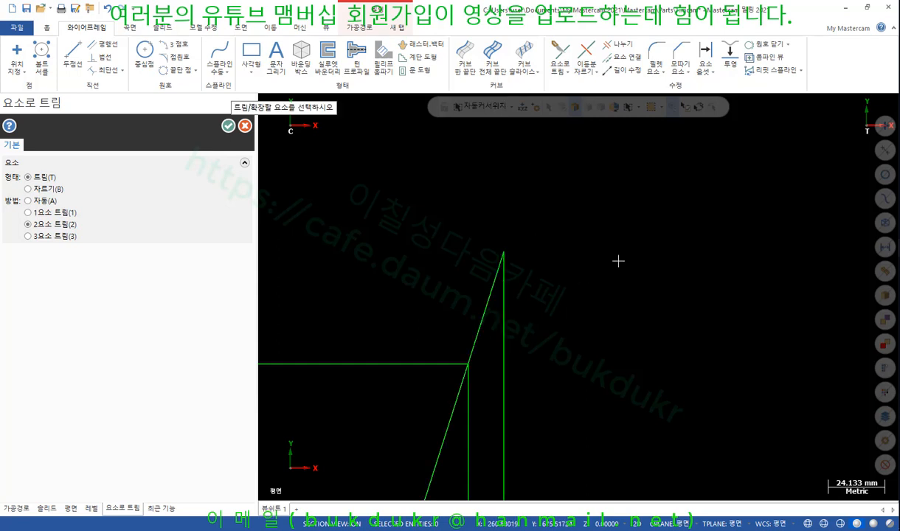
pyautogui.scroll(-2, 669, 181)
pyautogui.scroll(-1, 668, 182)
pyautogui.click(228, 125)
pyautogui.scroll(-3, 617, 166)
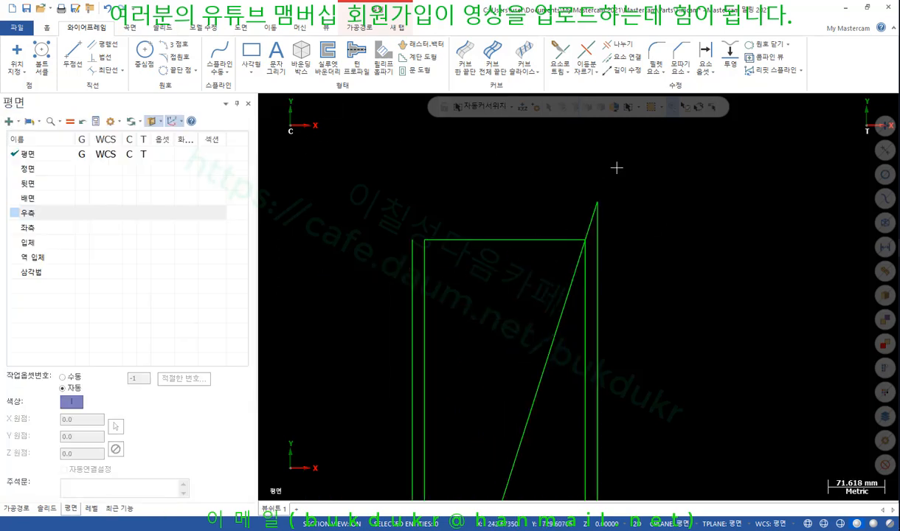
# Blank the two vertical clearance lines outside the rectangle.
pyautogui.click(602, 247)
pyautogui.click(466, 231)
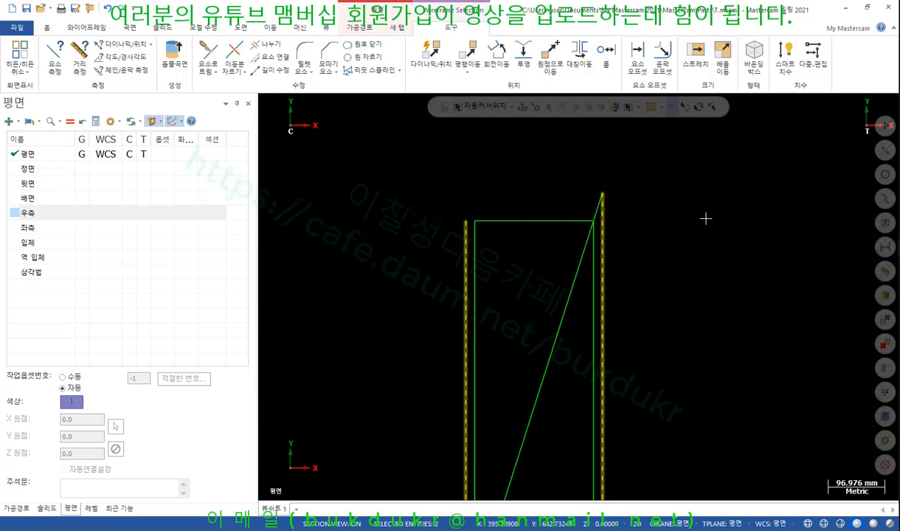
pyautogui.click(46, 27)
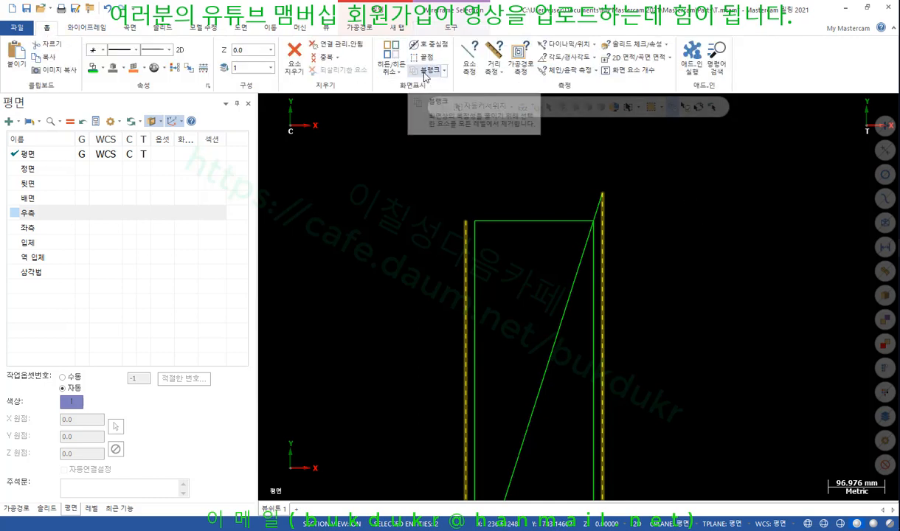
pyautogui.click(400, 74)
pyautogui.scroll(-2, 560, 148)
pyautogui.scroll(-2, 565, 149)
# Remove the four lines forming the rectangle around the diagonal line, leaving the diagonal line unselected.
pyautogui.click(558, 248)
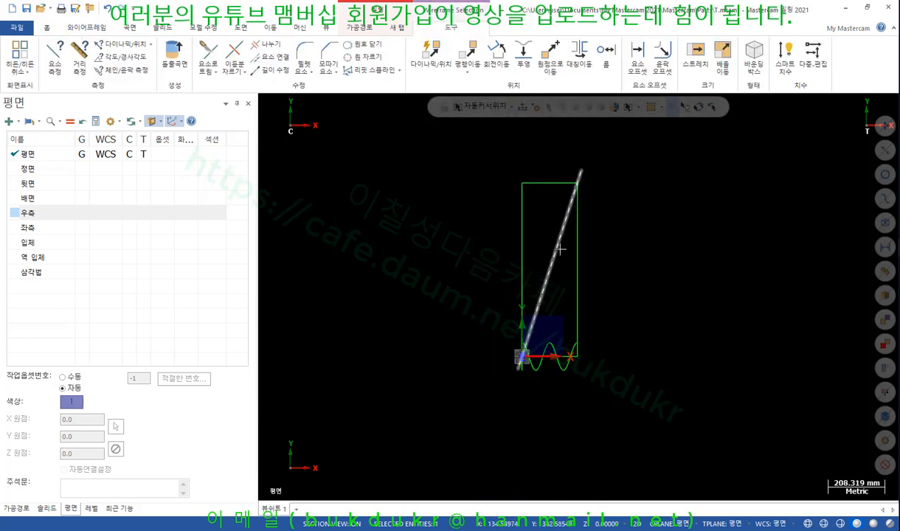
pyautogui.scroll(2, 630, 189)
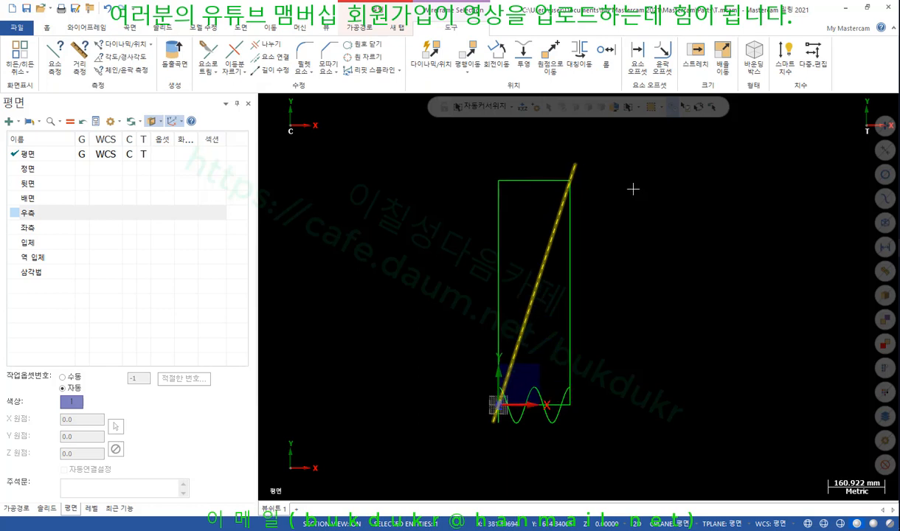
pyautogui.press('Escape')
pyautogui.click(500, 221)
pyautogui.click(525, 180)
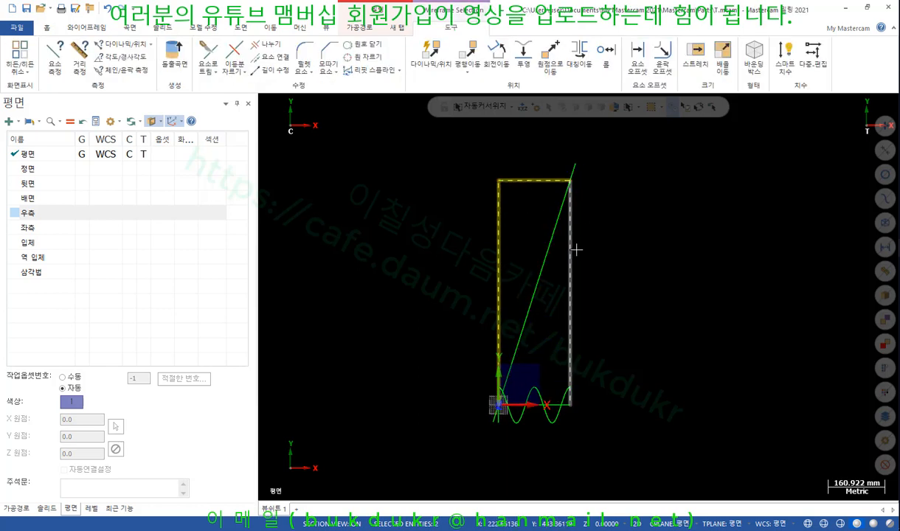
pyautogui.scroll(4, 568, 402)
pyautogui.click(550, 404)
pyautogui.scroll(-4, 534, 404)
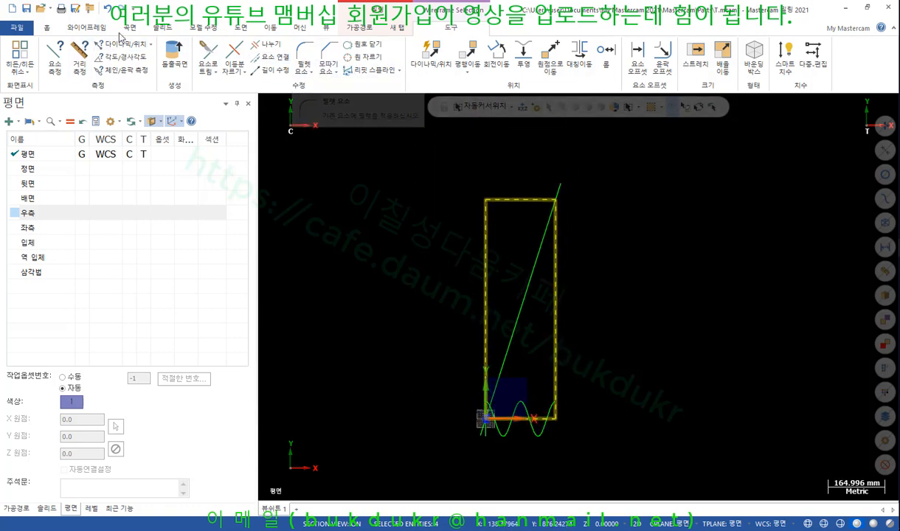
pyautogui.click(46, 28)
pyautogui.press('Delete')
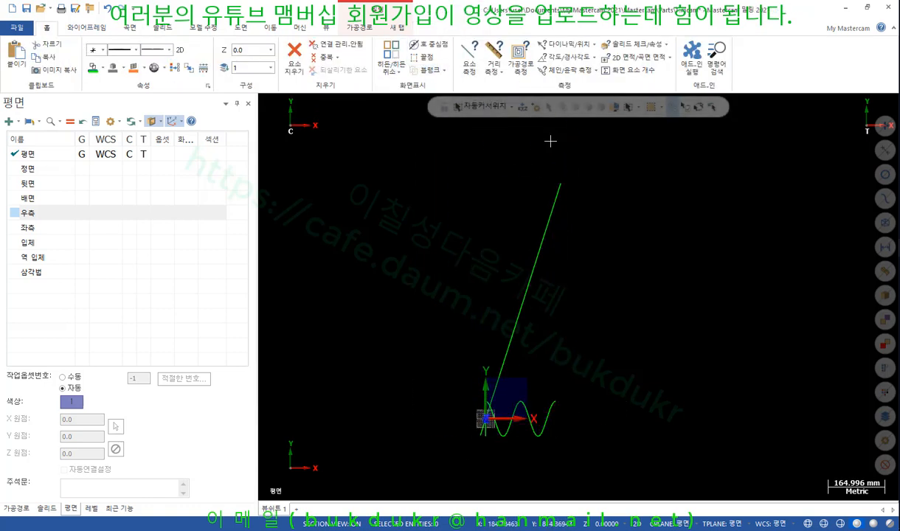
# Examine the tapered diagonal line against the helix and circle from the isometric and right side views.
pyautogui.scroll(1, 568, 221)
pyautogui.click(545, 232)
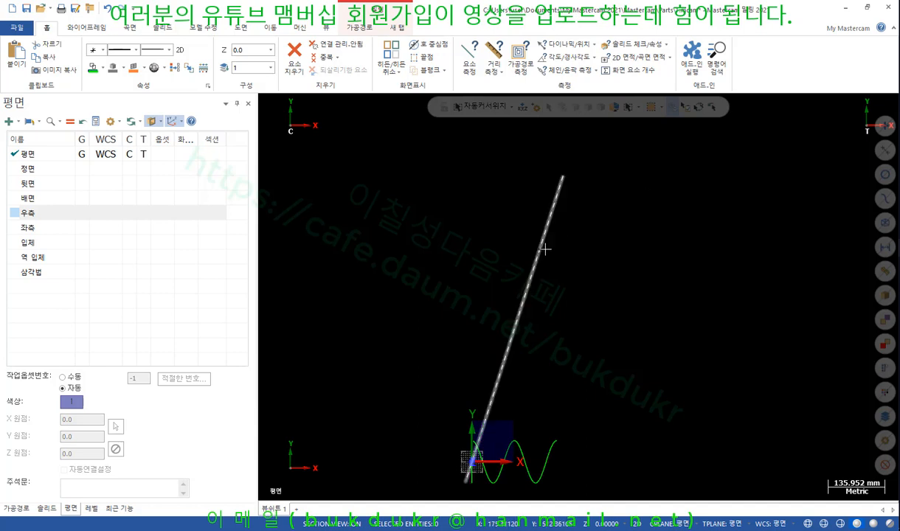
pyautogui.rightClick(638, 196)
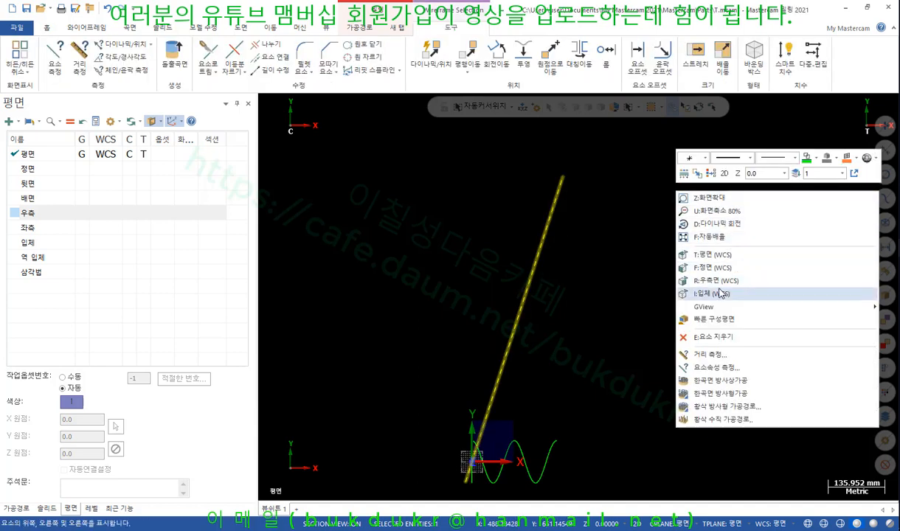
pyautogui.click(721, 294)
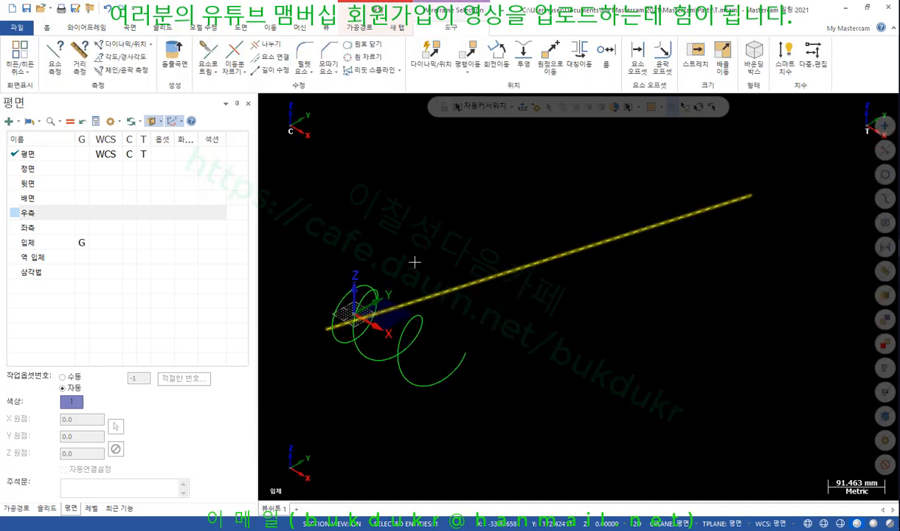
pyautogui.rightClick(526, 201)
pyautogui.click(542, 282)
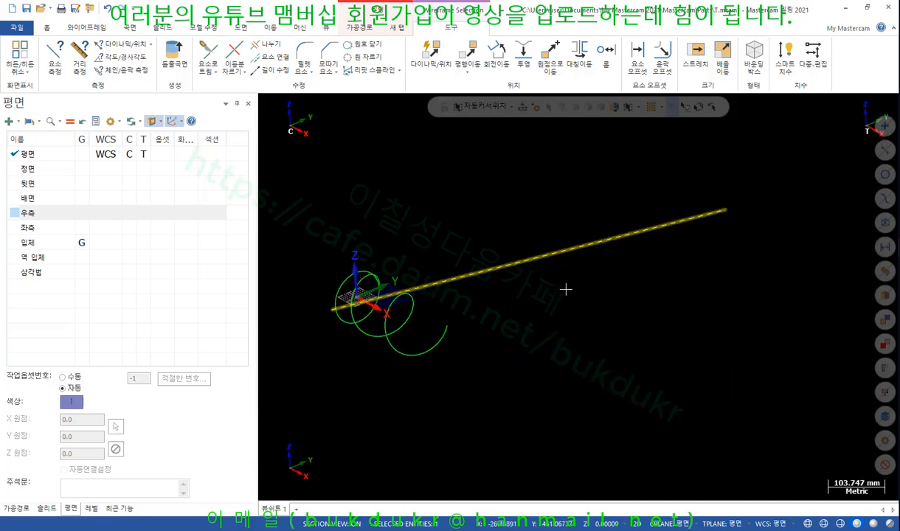
pyautogui.scroll(6, 394, 261)
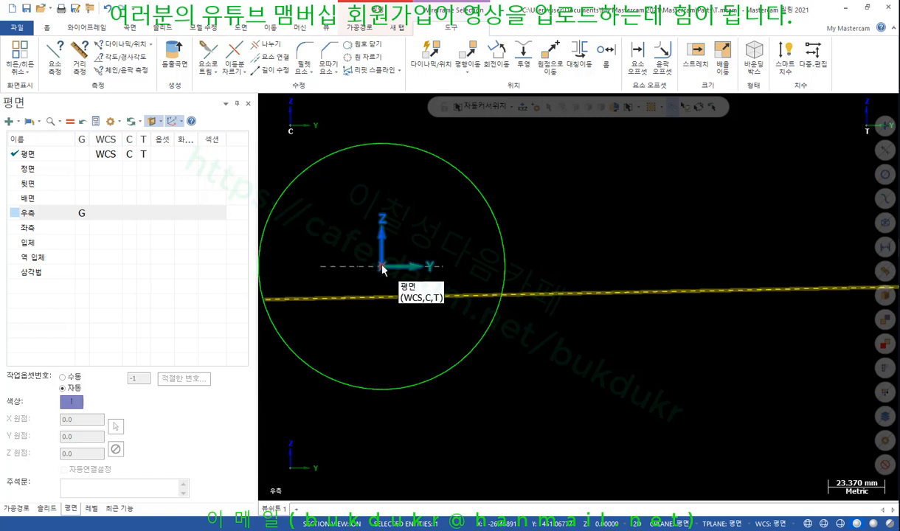
pyautogui.rightClick(577, 188)
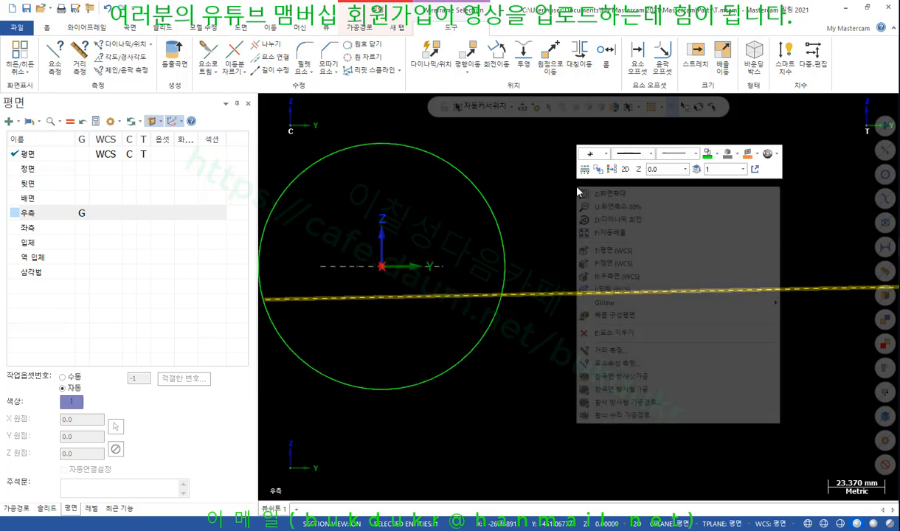
pyautogui.click(612, 289)
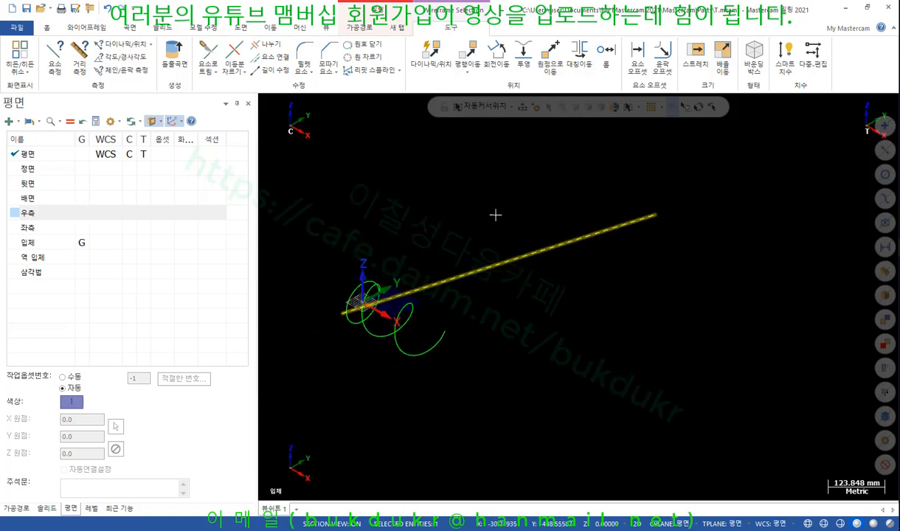
pyautogui.scroll(3, 431, 212)
pyautogui.press('Escape')
pyautogui.scroll(-3, 568, 206)
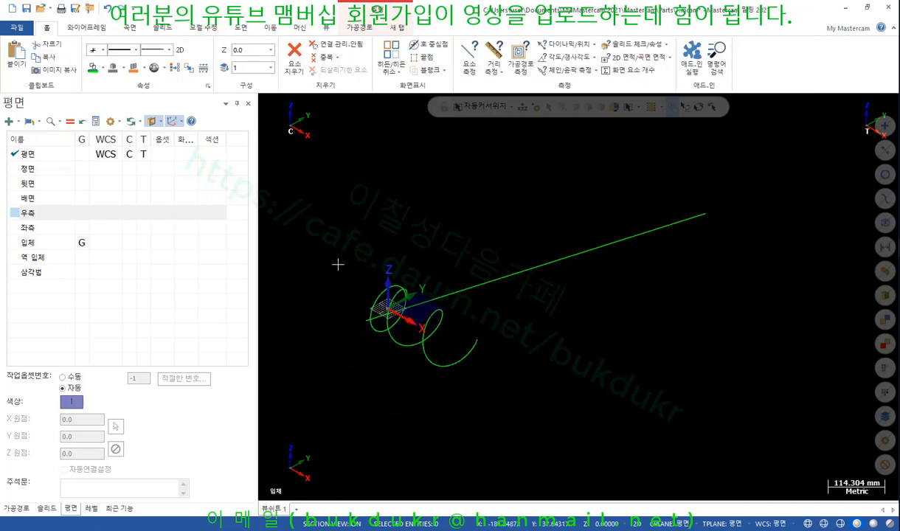
pyautogui.scroll(4, 337, 262)
pyautogui.scroll(-1, 315, 238)
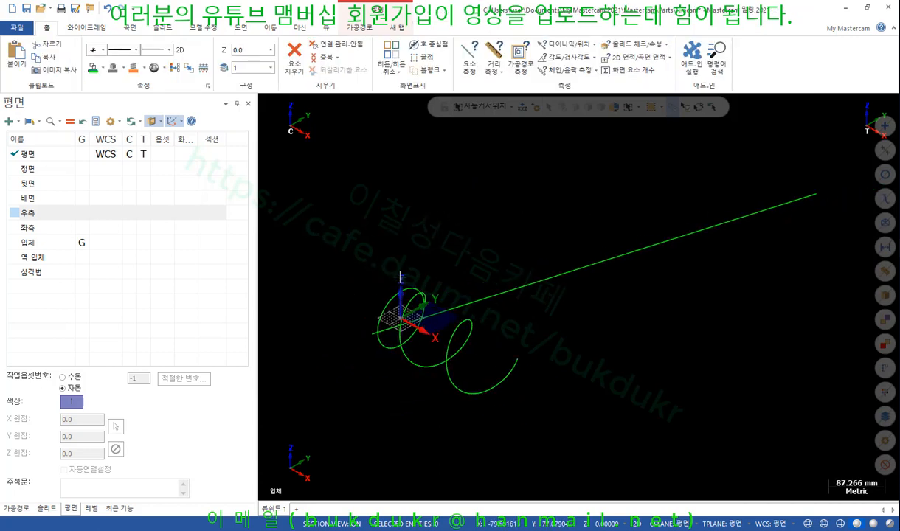
# Set the construction and tool planes to Right and create a circle of diameter 3*25.4 (76.2 mm) centred on the origin.
pyautogui.scroll(7, 399, 277)
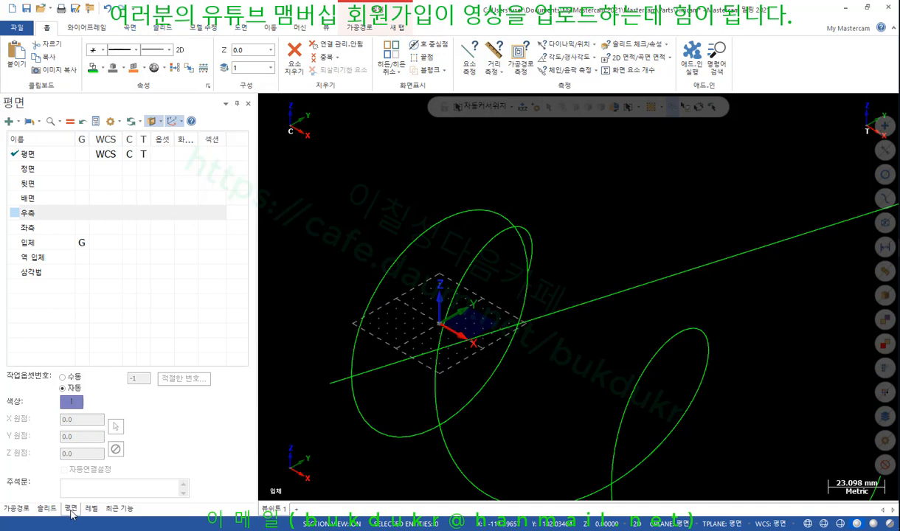
pyautogui.click(129, 215)
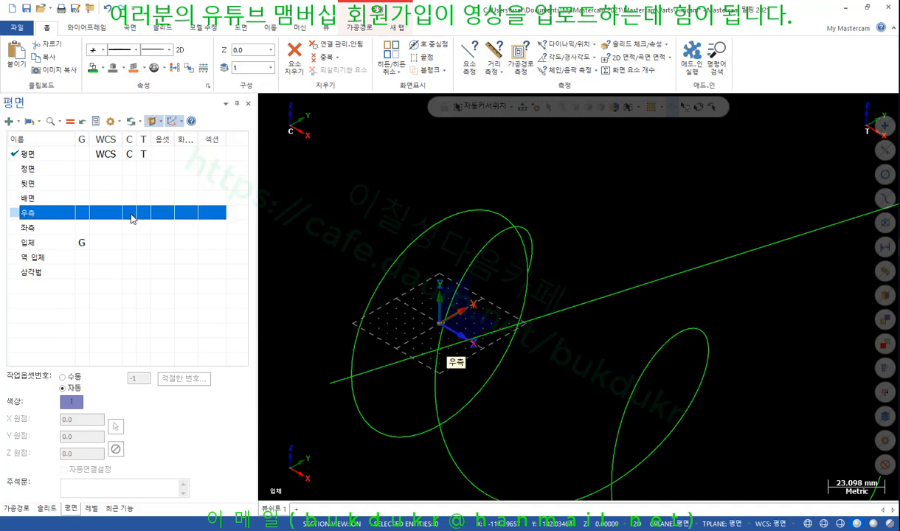
pyautogui.click(132, 215)
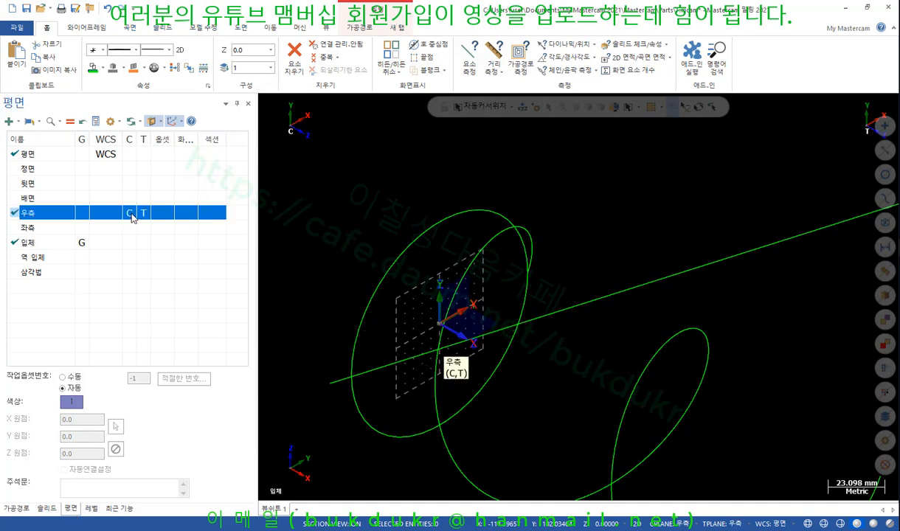
pyautogui.click(98, 30)
pyautogui.click(145, 53)
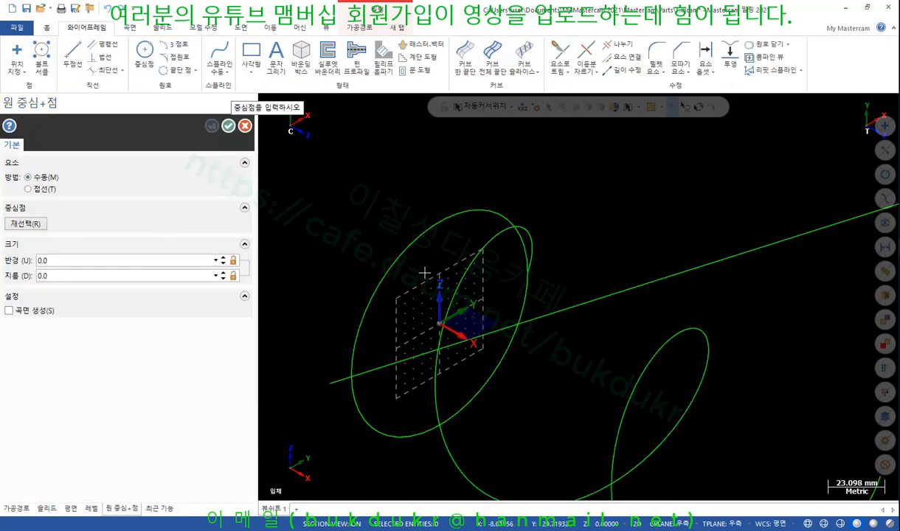
pyautogui.press('o')
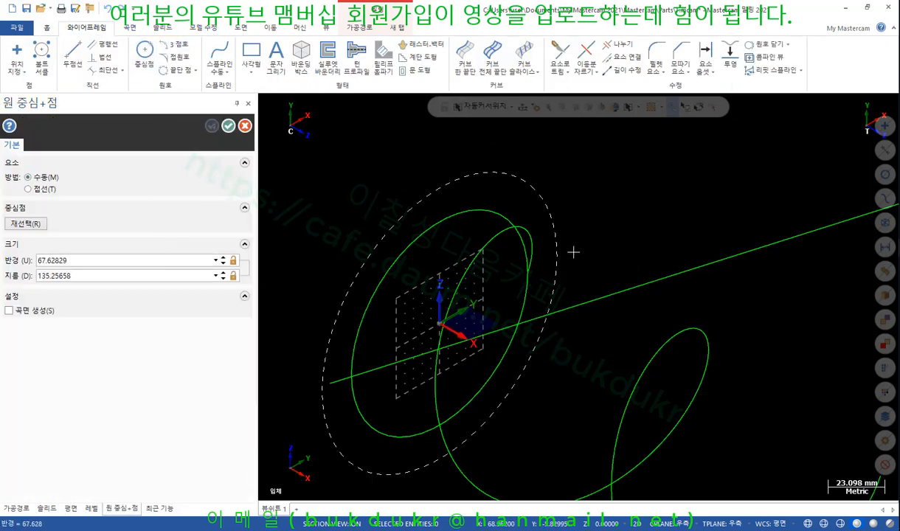
pyautogui.click(584, 248)
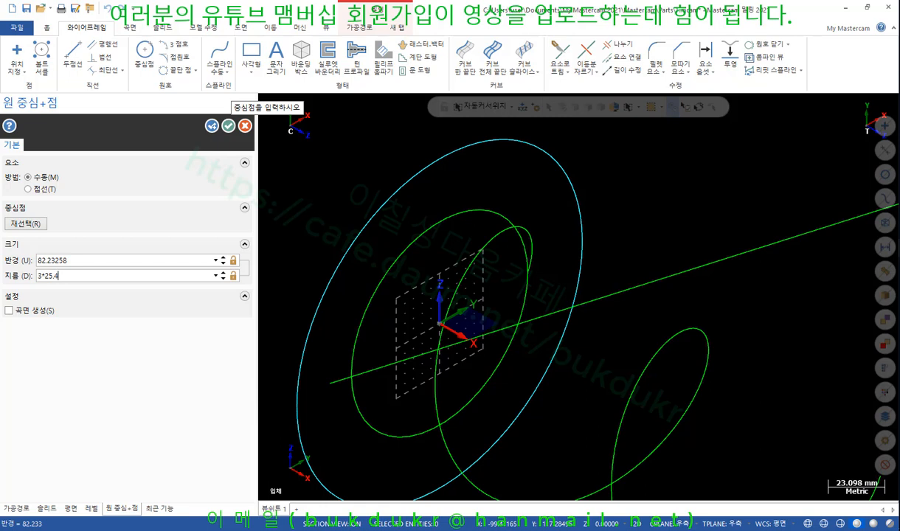
pyautogui.press('Return')
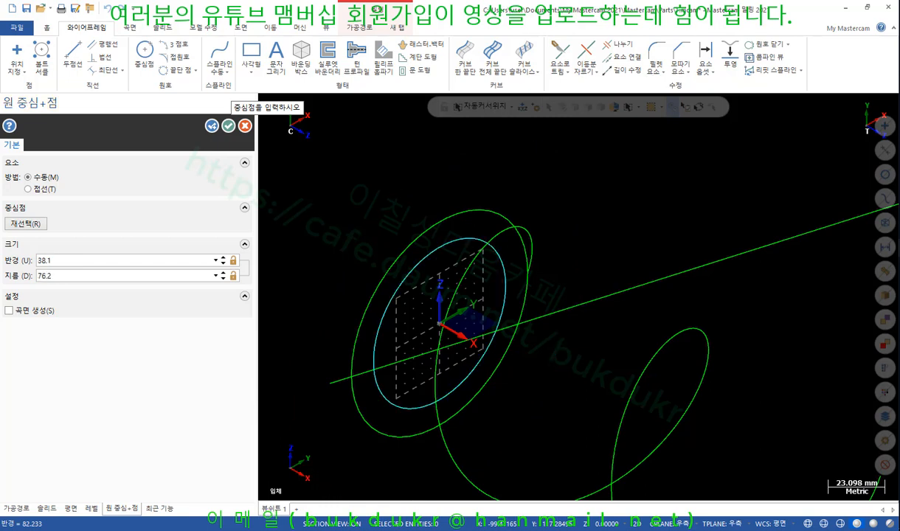
pyautogui.click(229, 126)
# Change the colour of the two concentric circles around the origin to grey.
pyautogui.scroll(2, 519, 413)
pyautogui.click(478, 227)
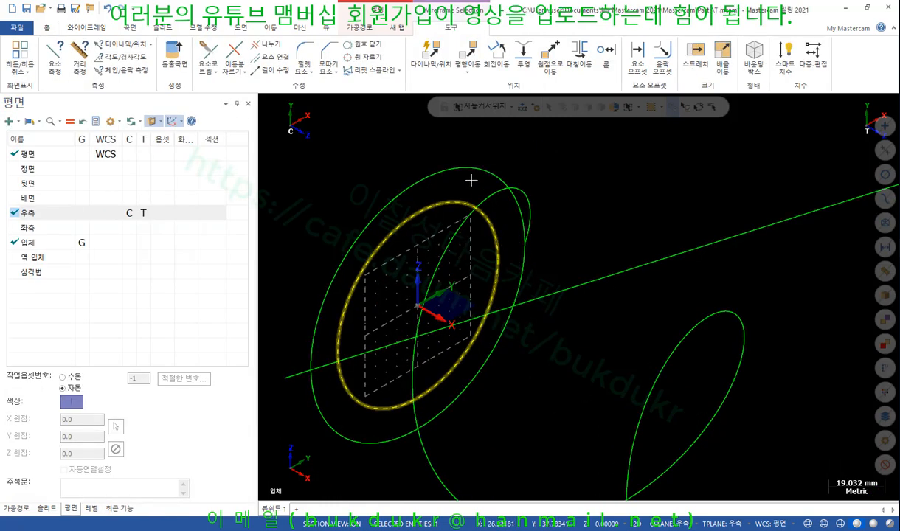
pyautogui.click(465, 163)
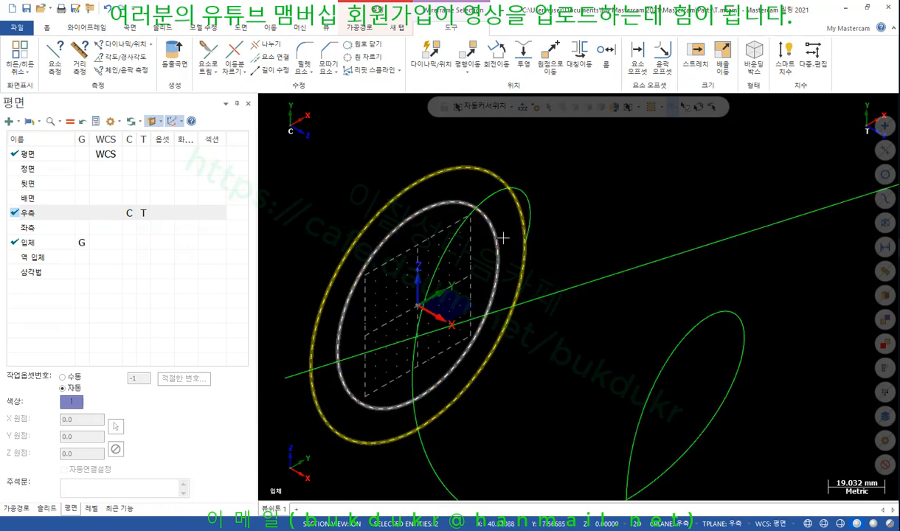
pyautogui.scroll(-3, 450, 201)
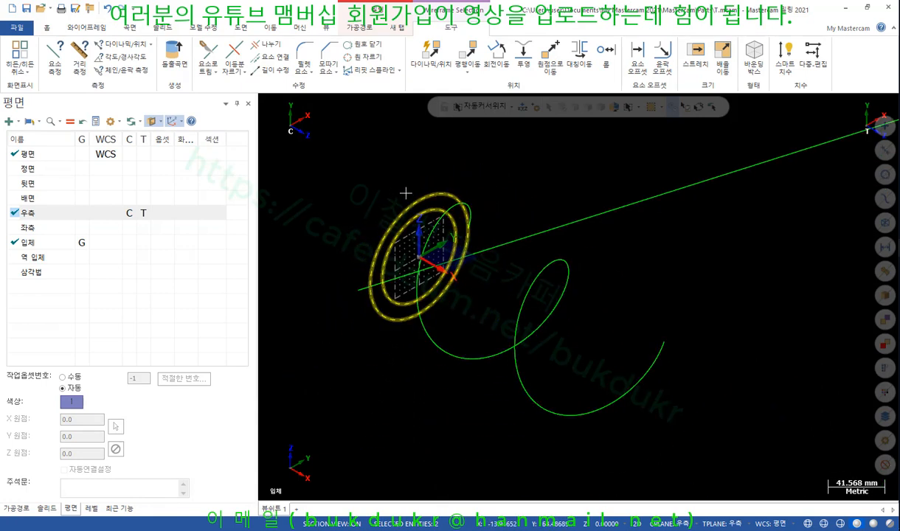
pyautogui.rightClick(551, 174)
pyautogui.press('Escape')
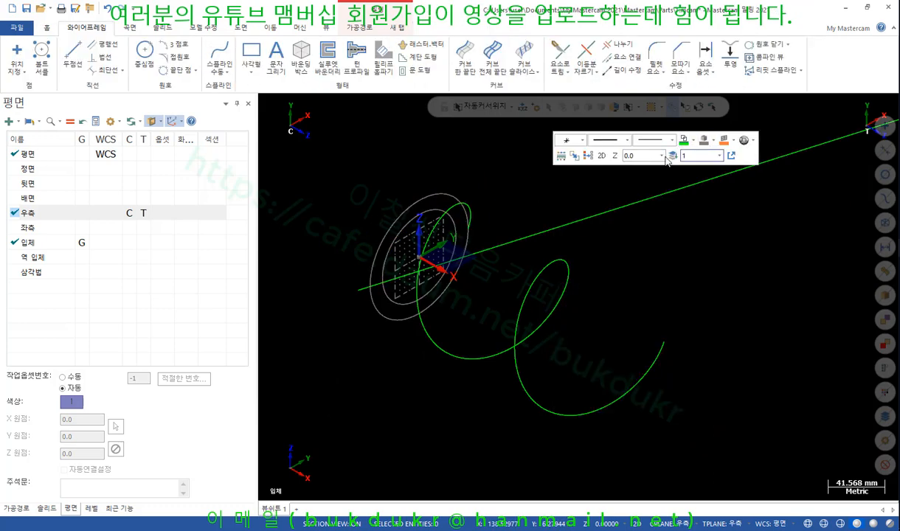
pyautogui.scroll(2, 478, 185)
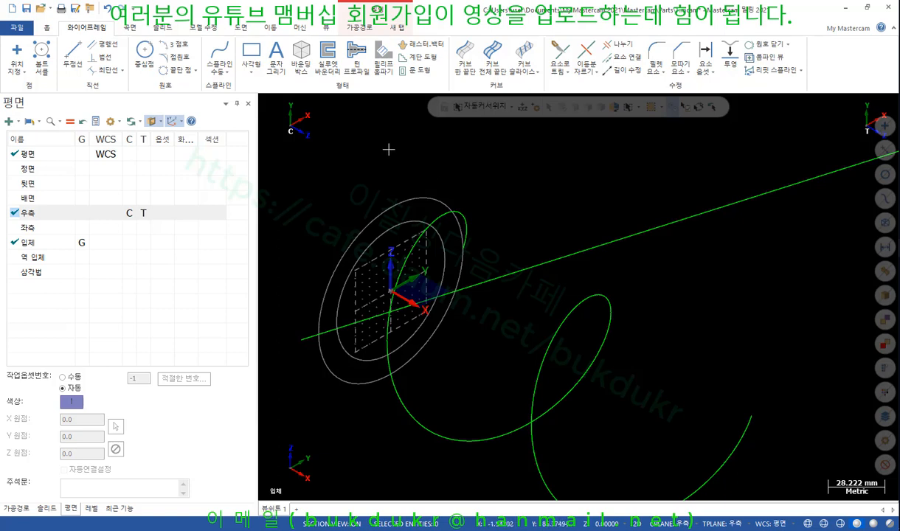
pyautogui.scroll(-1, 335, 186)
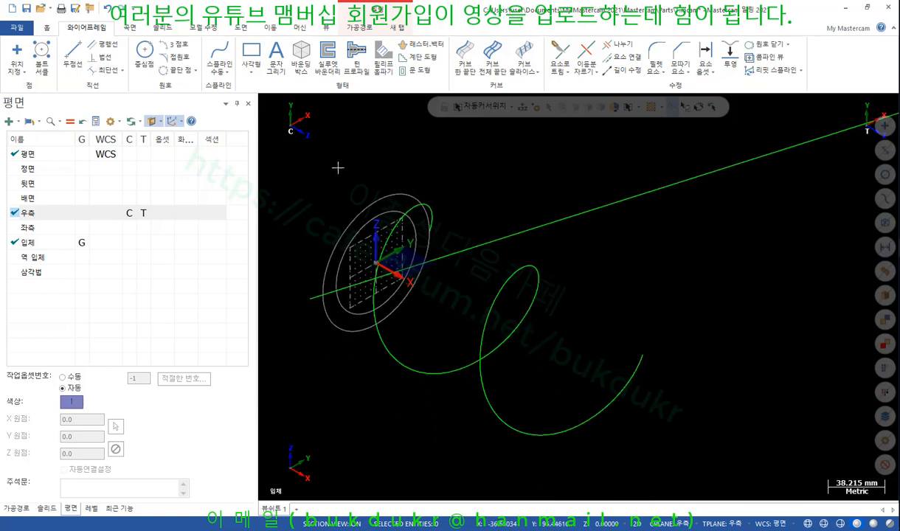
# Set the construction and tool planes back to Top and bring up the toolpath operations and milling toolpath commands.
pyautogui.click(128, 155)
pyautogui.click(16, 508)
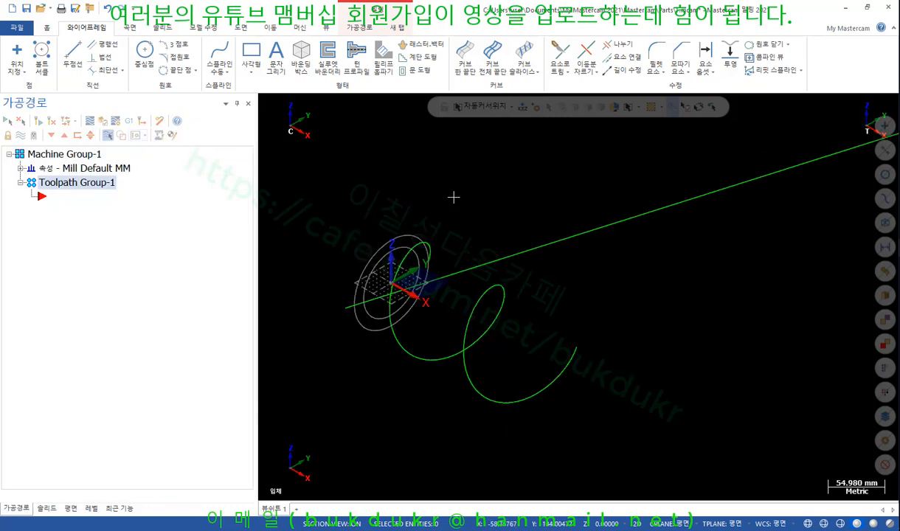
pyautogui.click(363, 28)
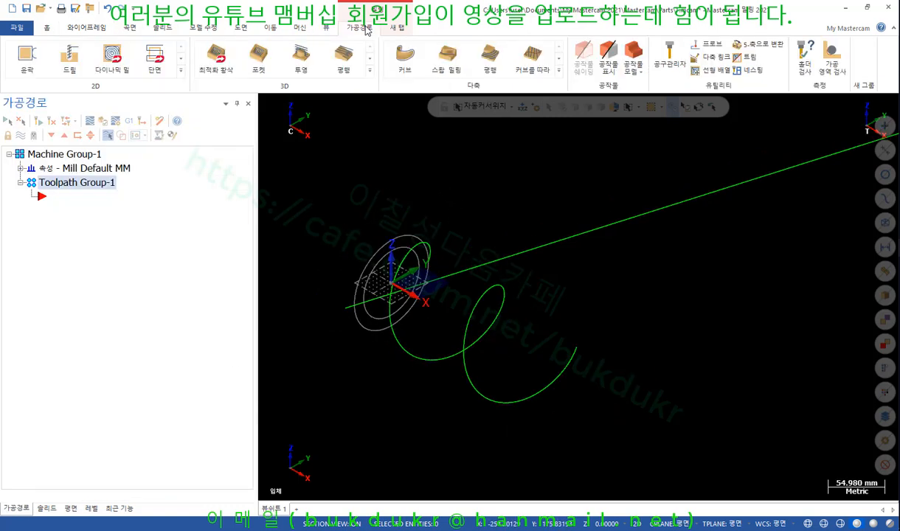
# Start a Contour toolpath and chain the tapered line from its lower end near the circles.
pyautogui.click(28, 62)
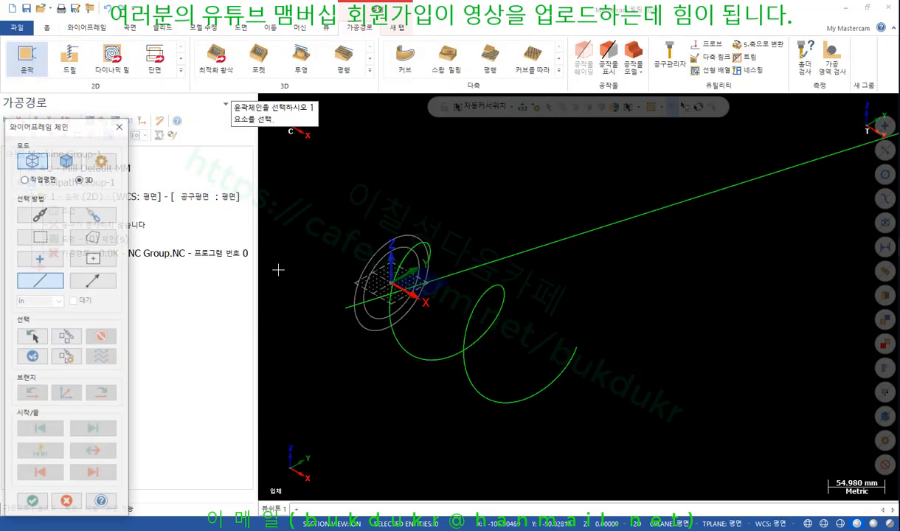
pyautogui.click(333, 310)
pyautogui.scroll(-3, 330, 323)
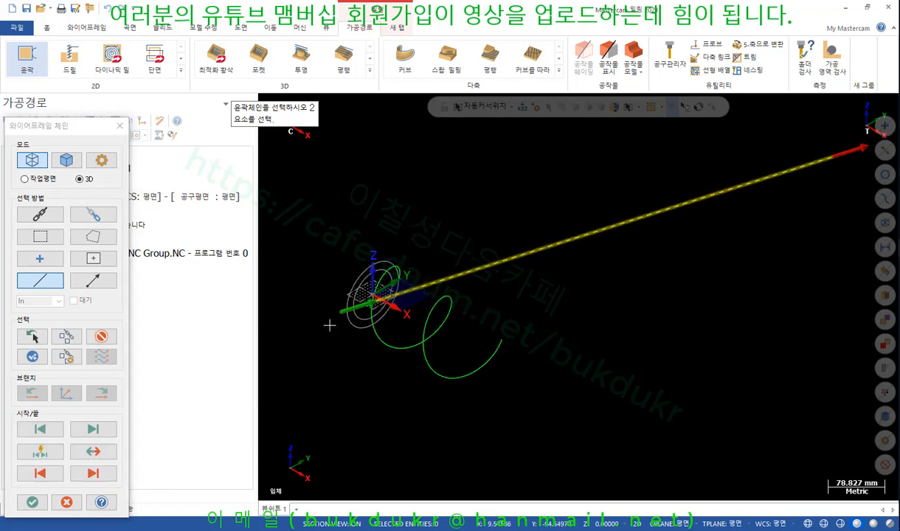
pyautogui.click(31, 502)
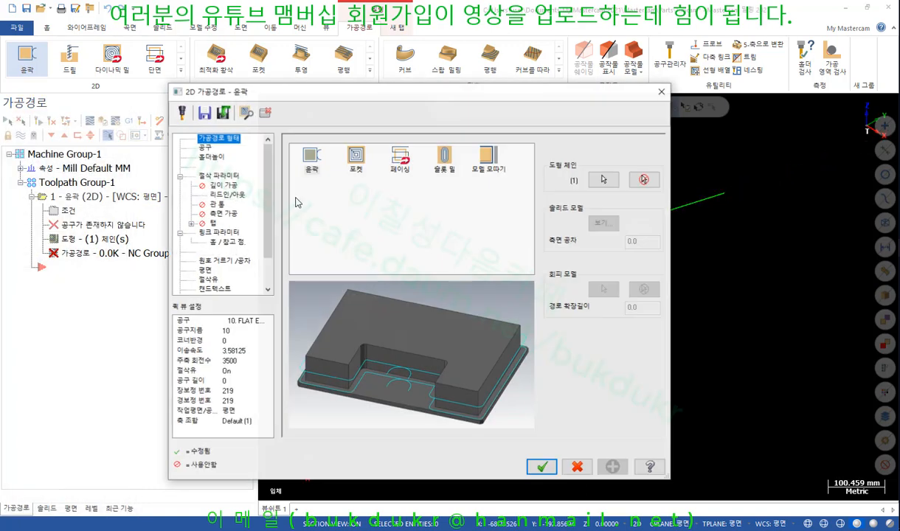
# Create a flat end mill with a 25.4 mm cutting diameter and 100 mm overall length for the contour toolpath.
pyautogui.click(204, 148)
pyautogui.click(331, 336)
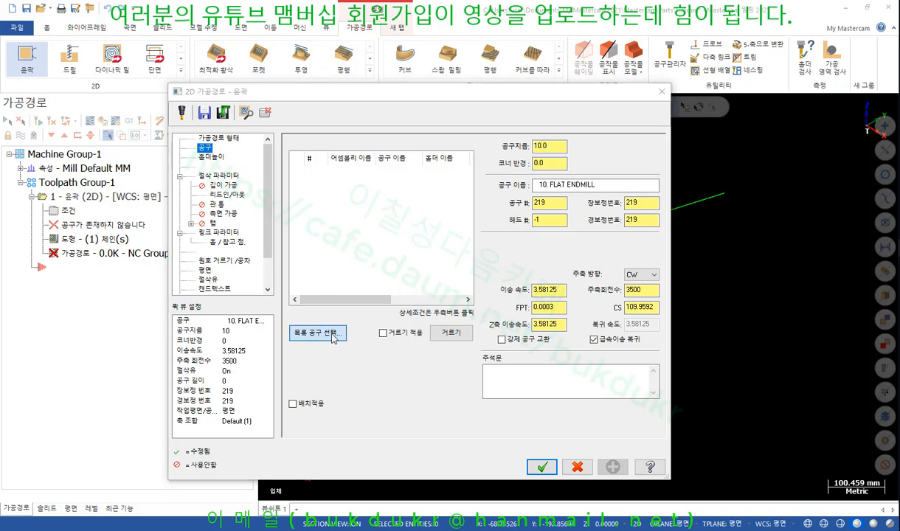
pyautogui.click(418, 116)
pyautogui.rightClick(367, 212)
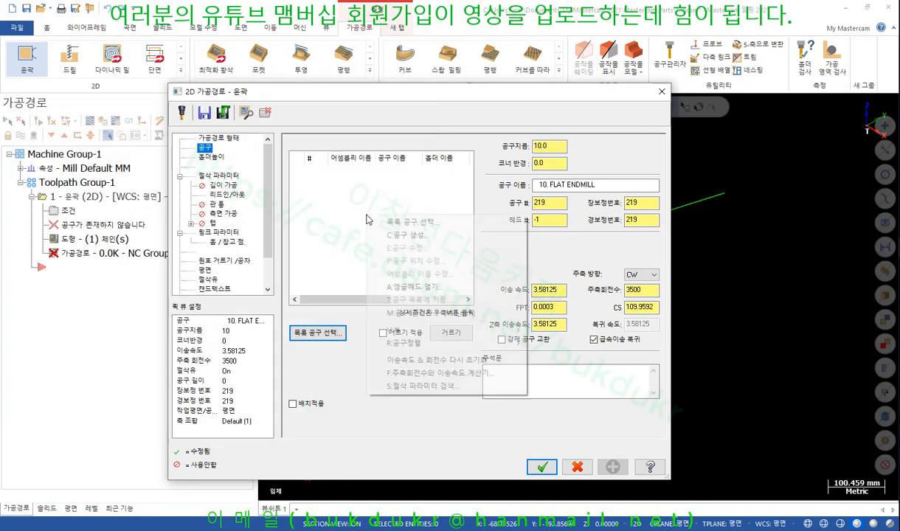
pyautogui.click(405, 234)
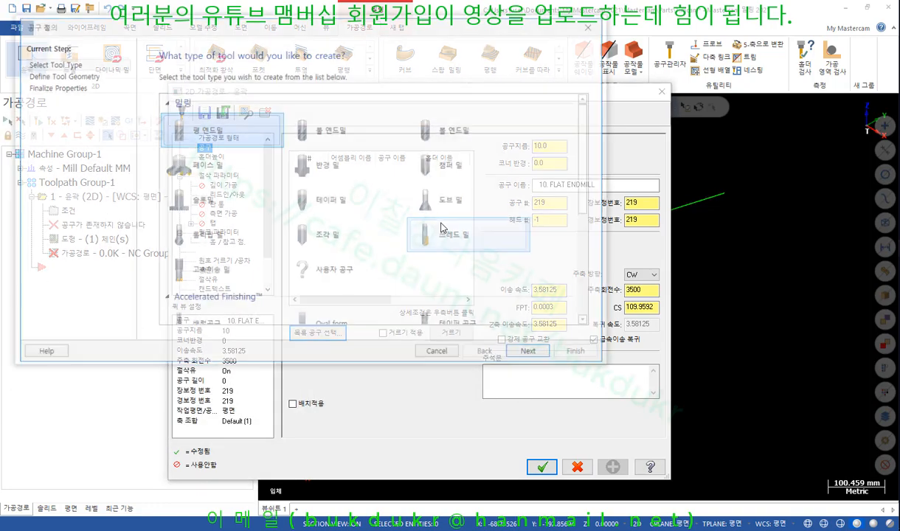
pyautogui.click(530, 354)
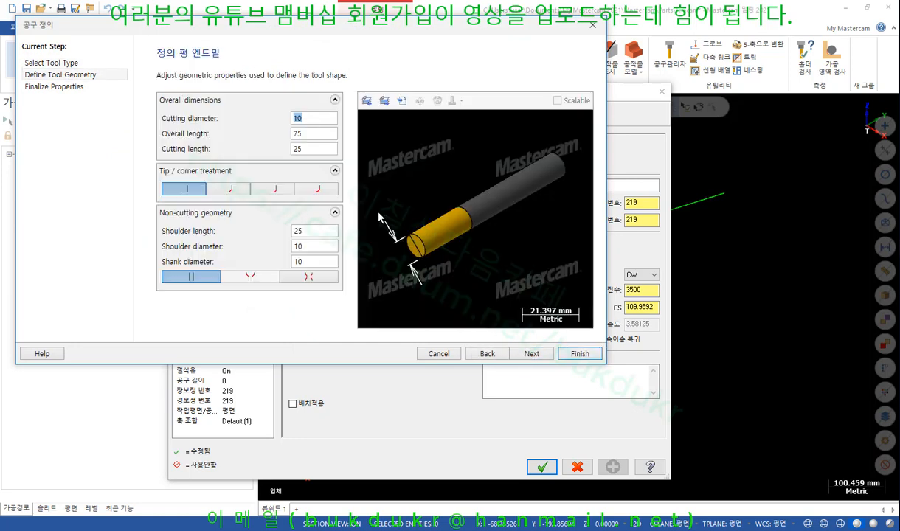
pyautogui.click(311, 116)
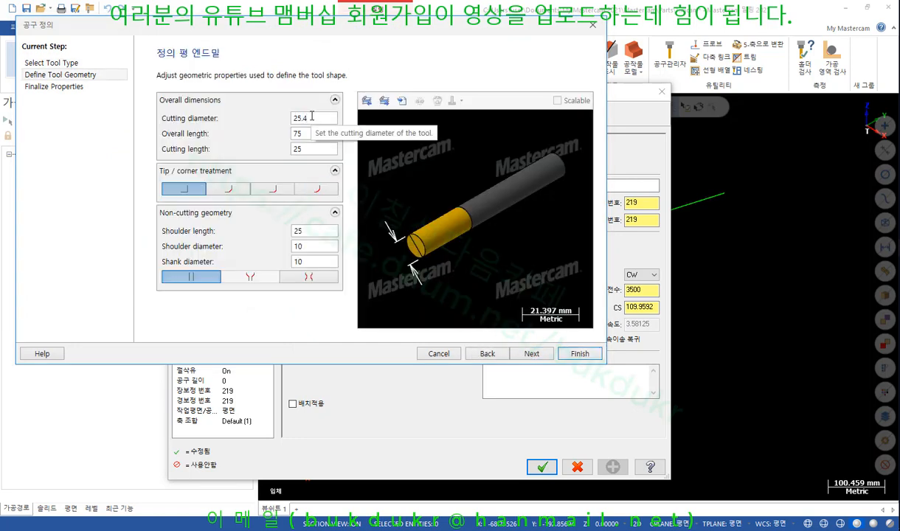
pyautogui.click(318, 133)
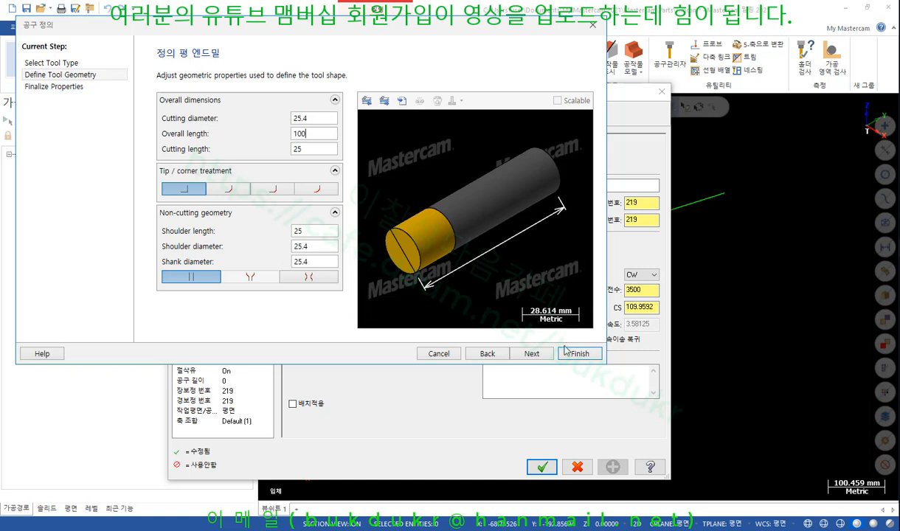
pyautogui.click(541, 355)
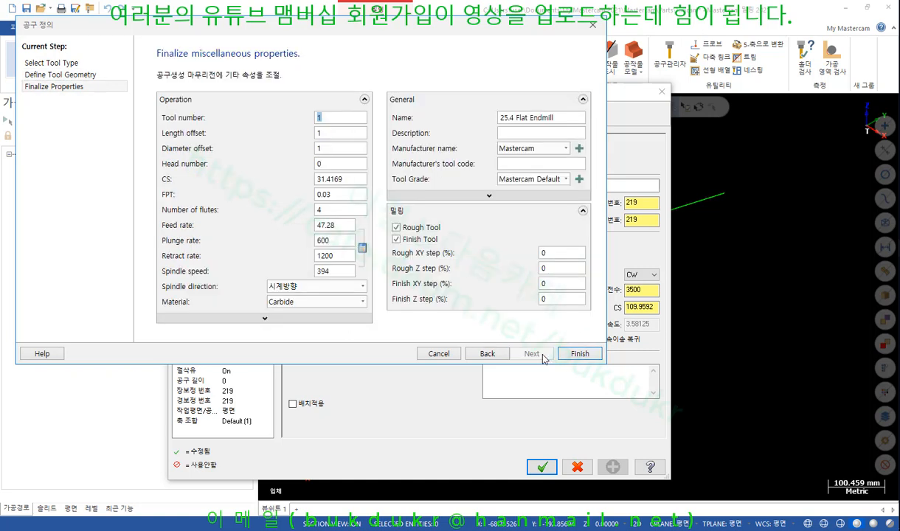
pyautogui.click(579, 354)
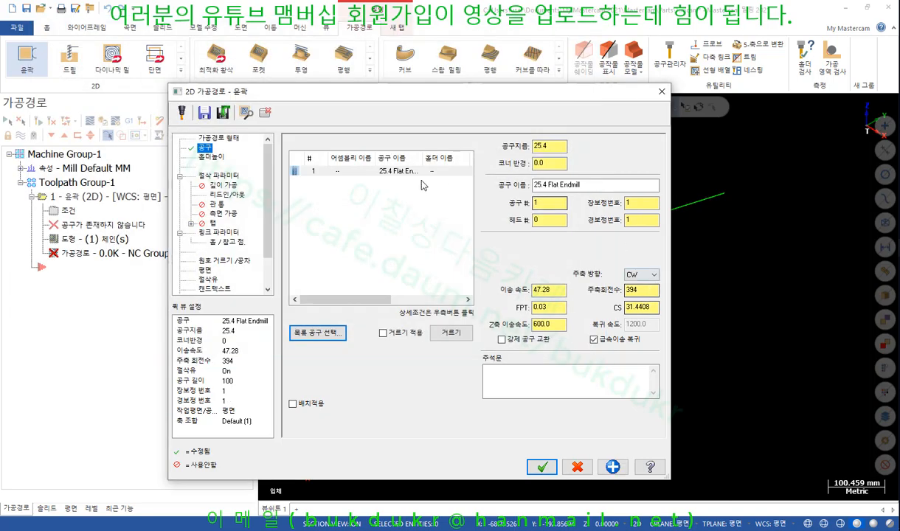
# Turn off cutter compensation (안함) and disable lead in/out for the 3D contour.
pyautogui.click(219, 175)
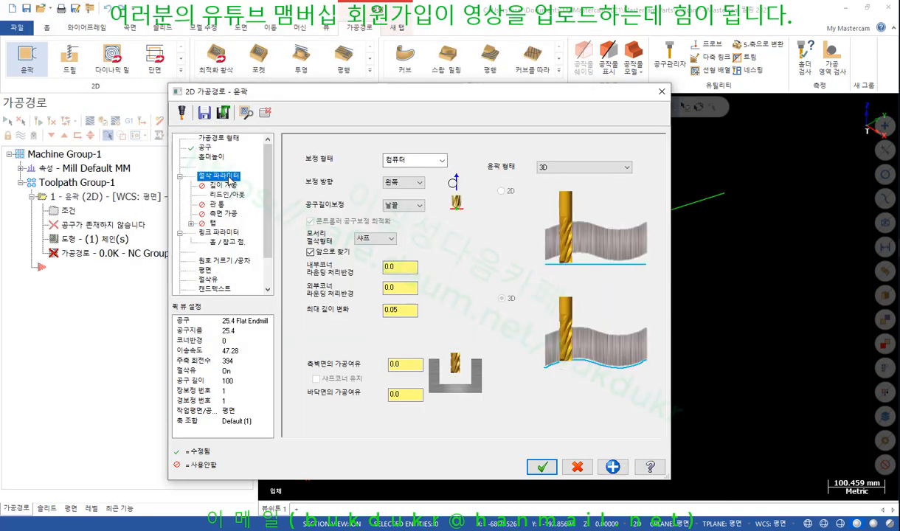
pyautogui.click(420, 161)
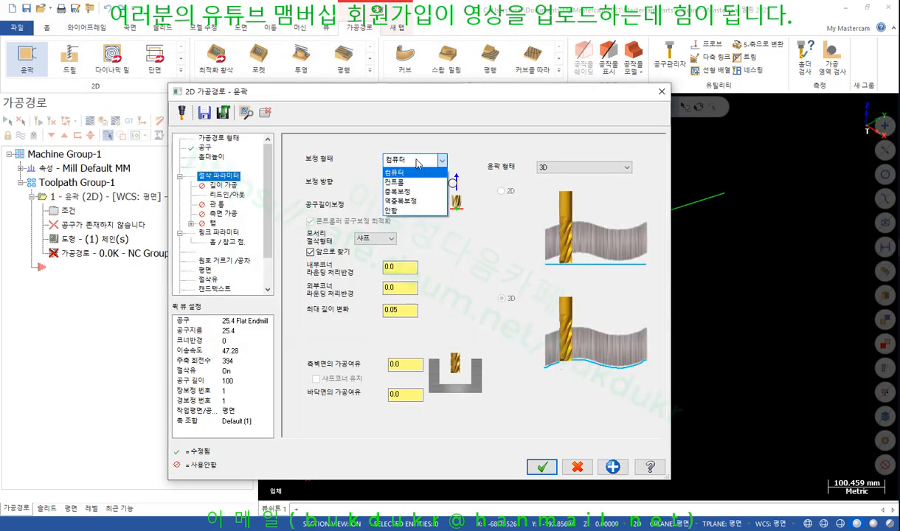
pyautogui.click(399, 213)
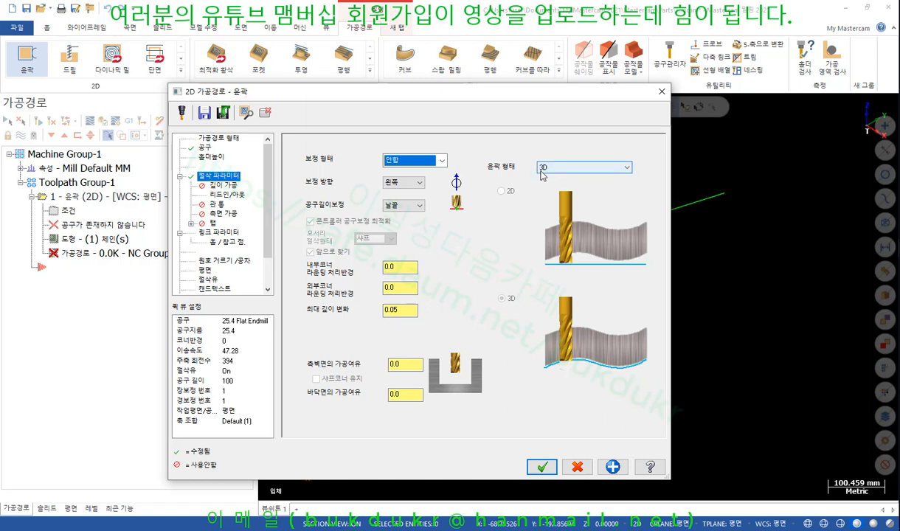
pyautogui.click(227, 194)
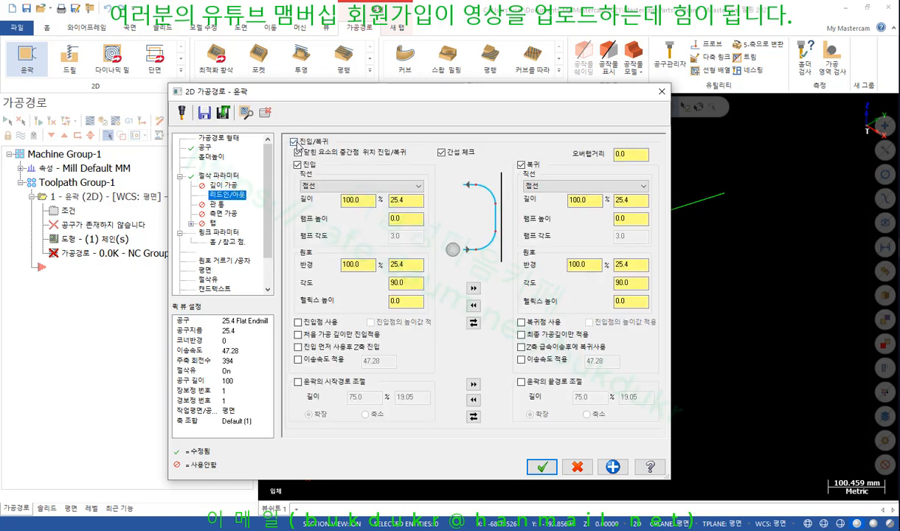
pyautogui.click(295, 142)
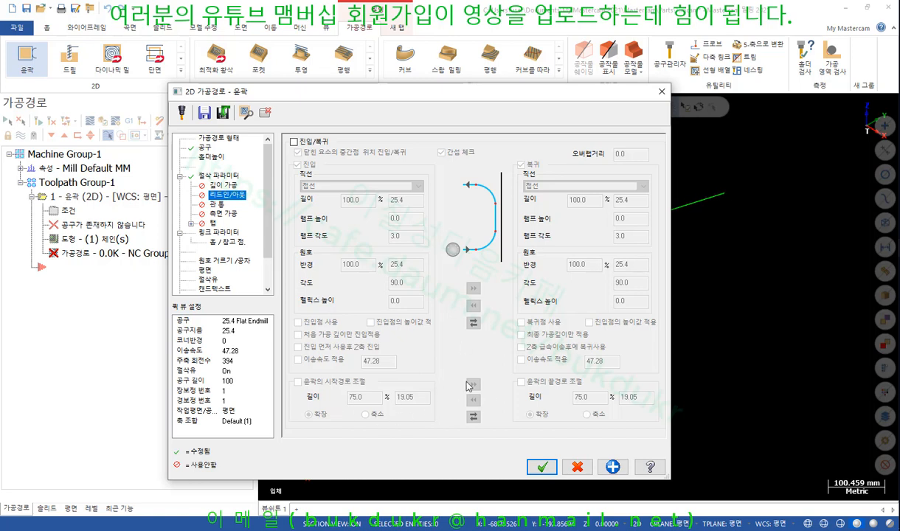
# Set absolute clearance, retract and feed heights of 50, 25 and 10 with an incremental top of stock, and generate the contour toolpath.
pyautogui.click(221, 231)
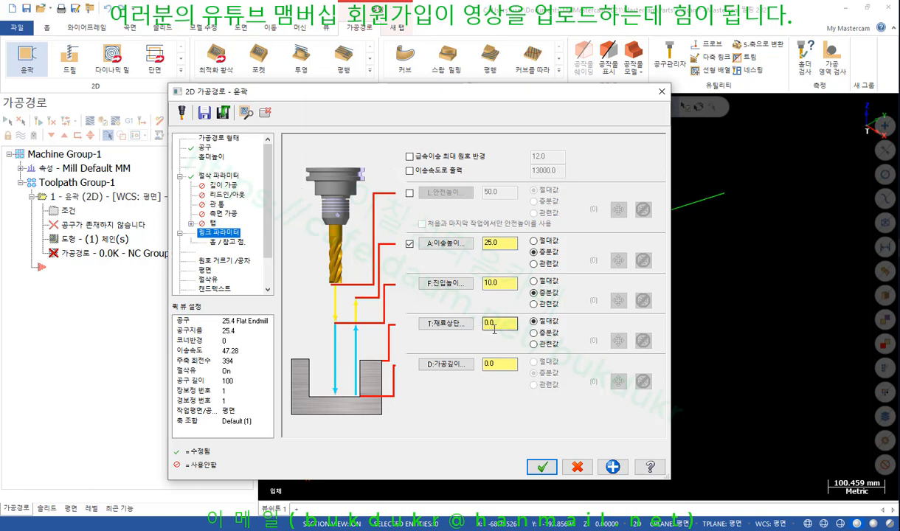
pyautogui.click(534, 333)
pyautogui.click(534, 242)
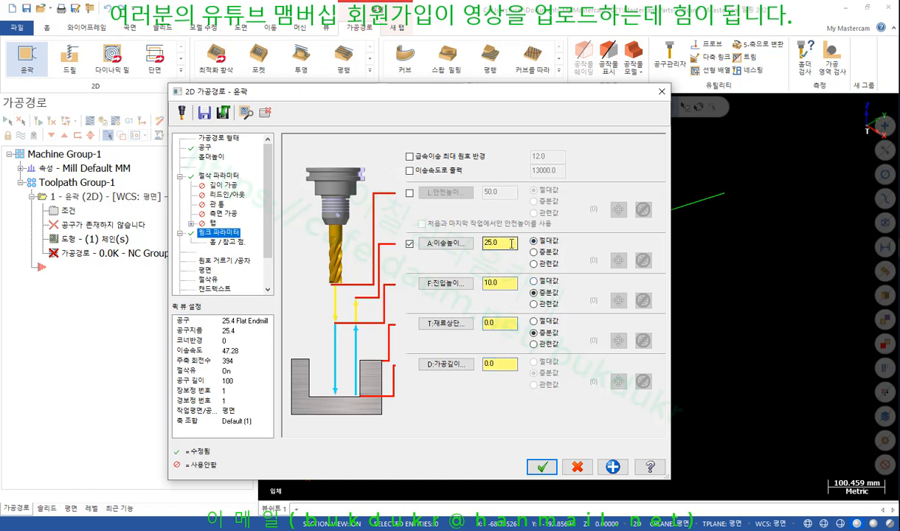
pyautogui.click(533, 280)
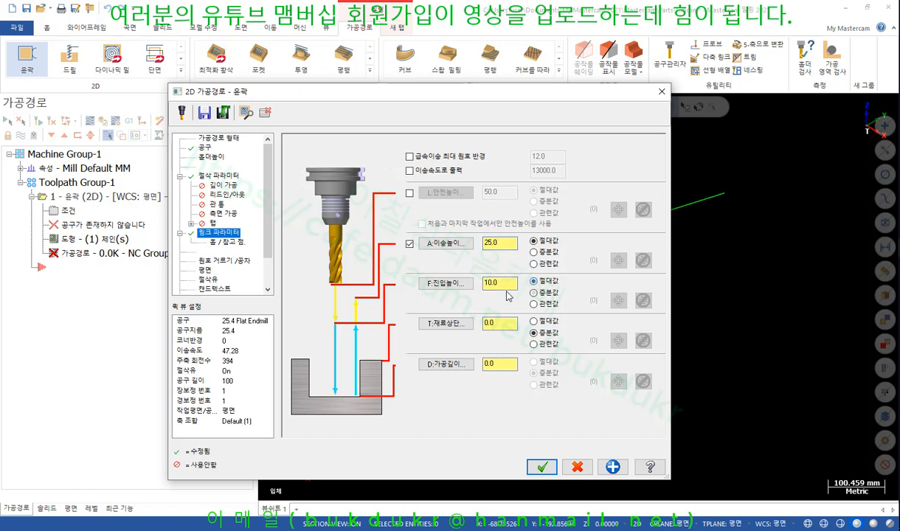
pyautogui.click(409, 193)
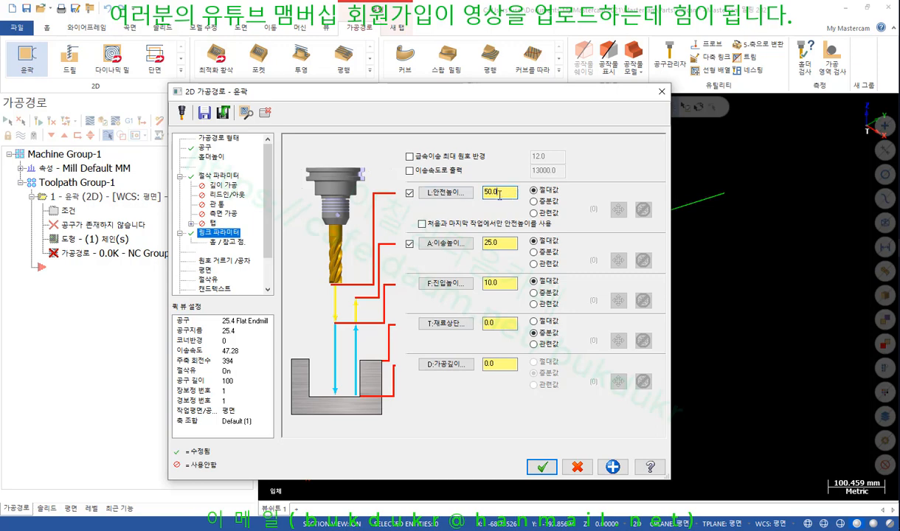
pyautogui.click(542, 467)
pyautogui.scroll(2, 443, 201)
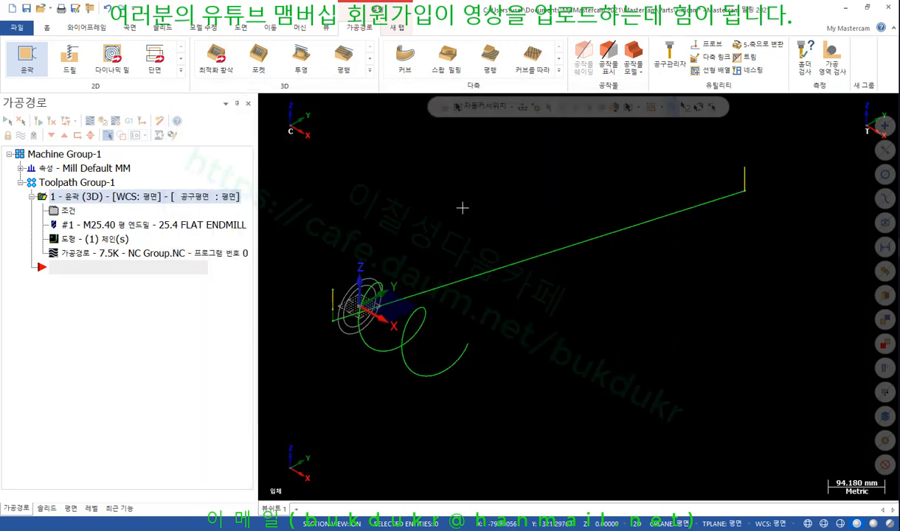
# Backplot the contour toolpath and check the tool's motion along the tapered line.
pyautogui.click(76, 253)
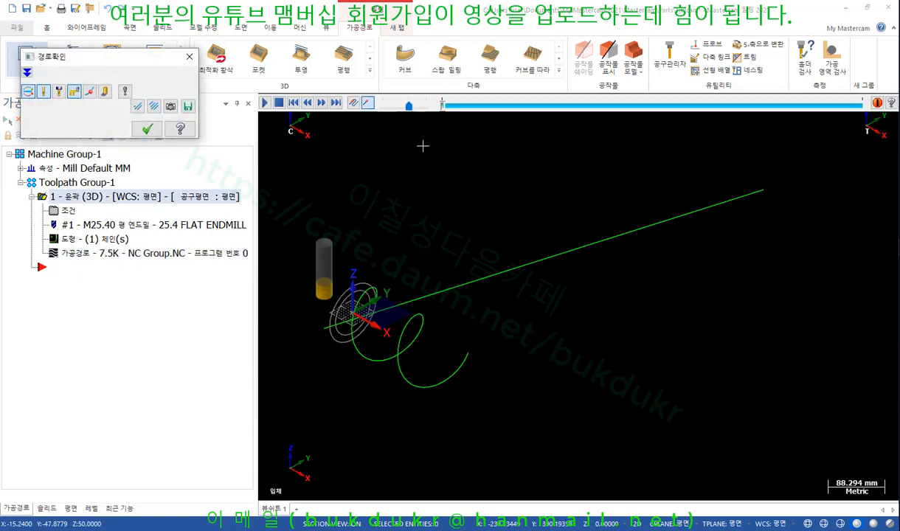
pyautogui.click(438, 105)
pyautogui.moveTo(470, 109); pyautogui.dragTo(771, 108)
pyautogui.click(146, 129)
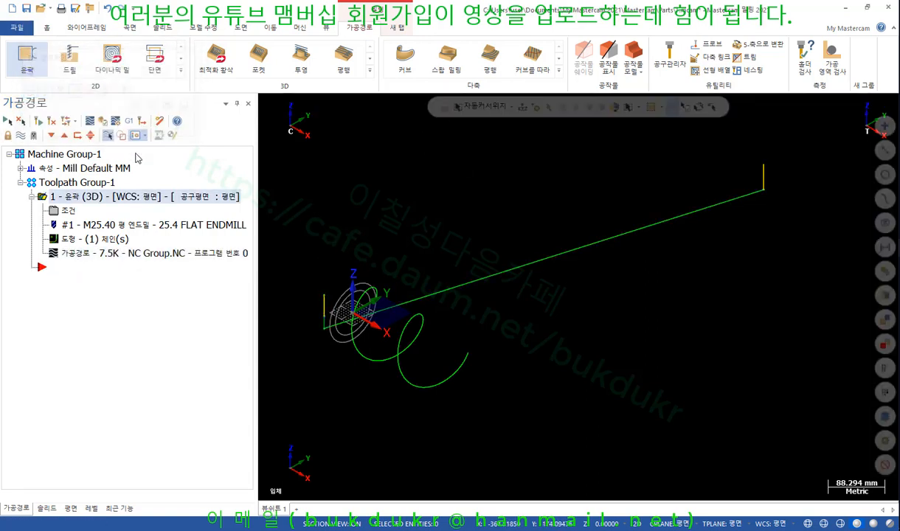
# Enable depth cuts for the contour operation with a maximum rough step of 0.25*25.
pyautogui.click(67, 210)
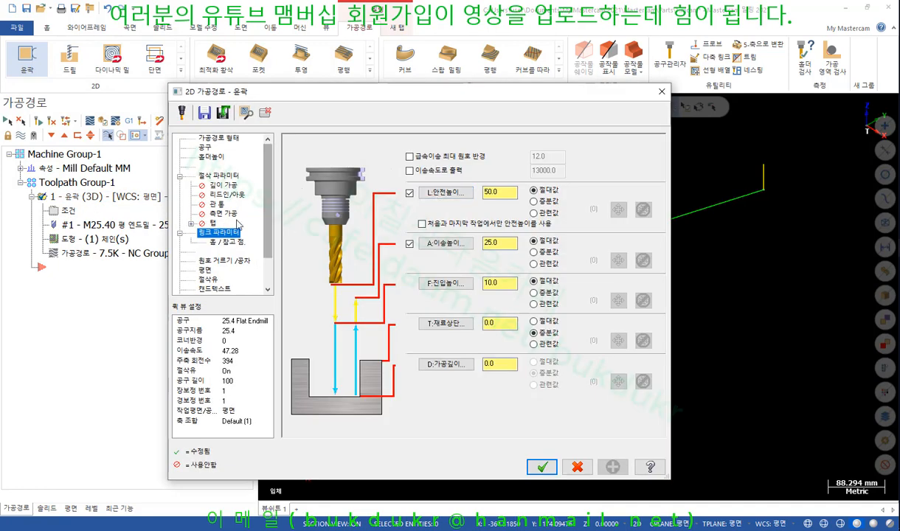
pyautogui.click(218, 185)
pyautogui.click(331, 174)
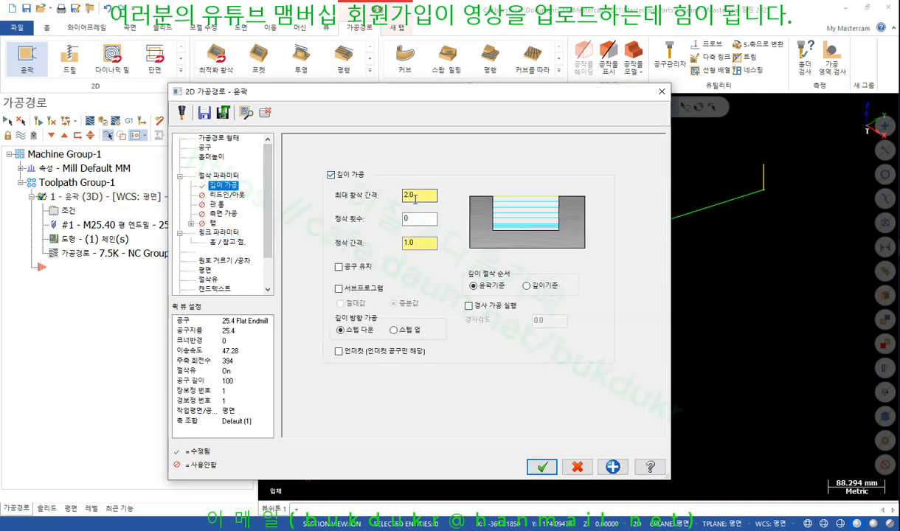
pyautogui.doubleClick(416, 195)
pyautogui.write('0.25*25')
pyautogui.press('Return')
# Set the top of stock to an absolute 0.0 in the linking parameters and regenerate the contour toolpath.
pyautogui.click(221, 233)
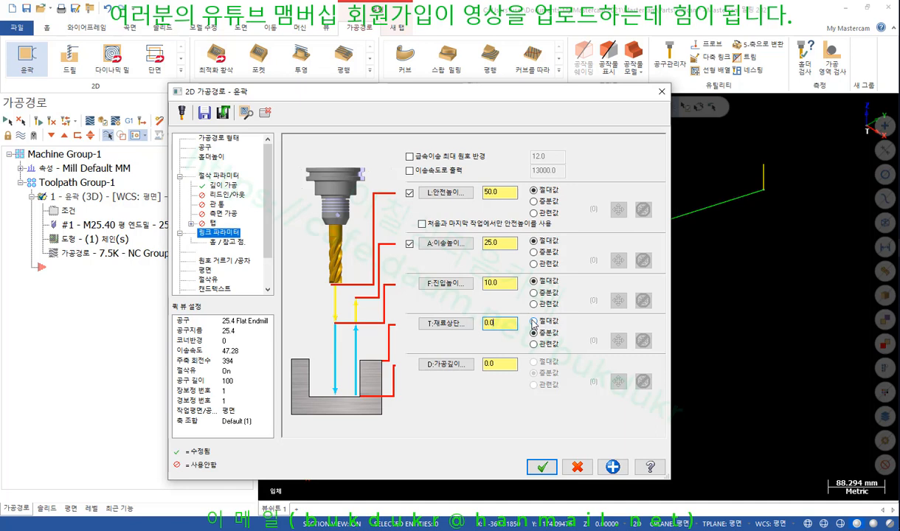
pyautogui.click(504, 362)
pyautogui.click(542, 467)
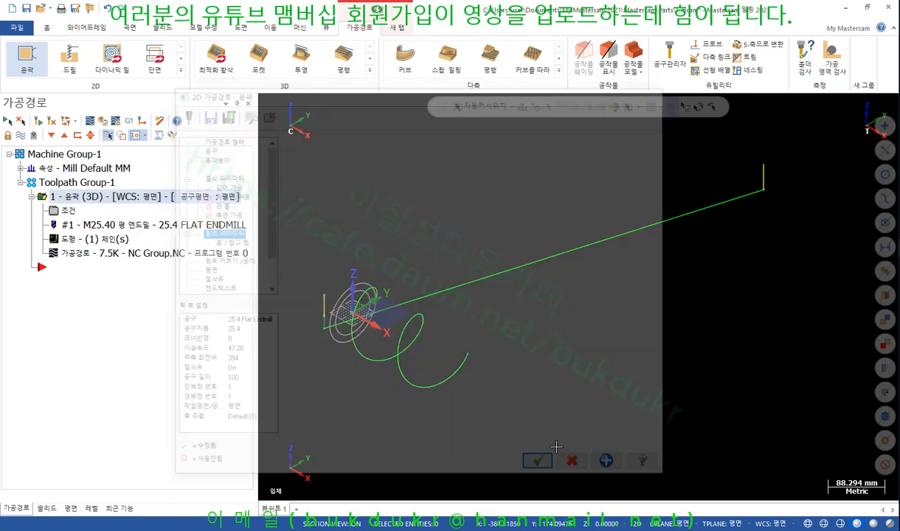
pyautogui.click(39, 120)
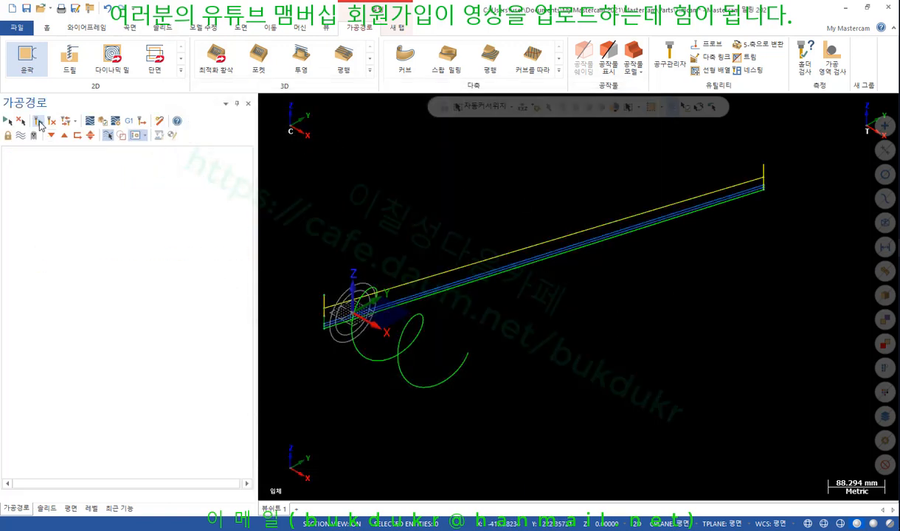
# Examine the depth passes from the right side view against the circles and at both ends of the tapered line.
pyautogui.rightClick(592, 173)
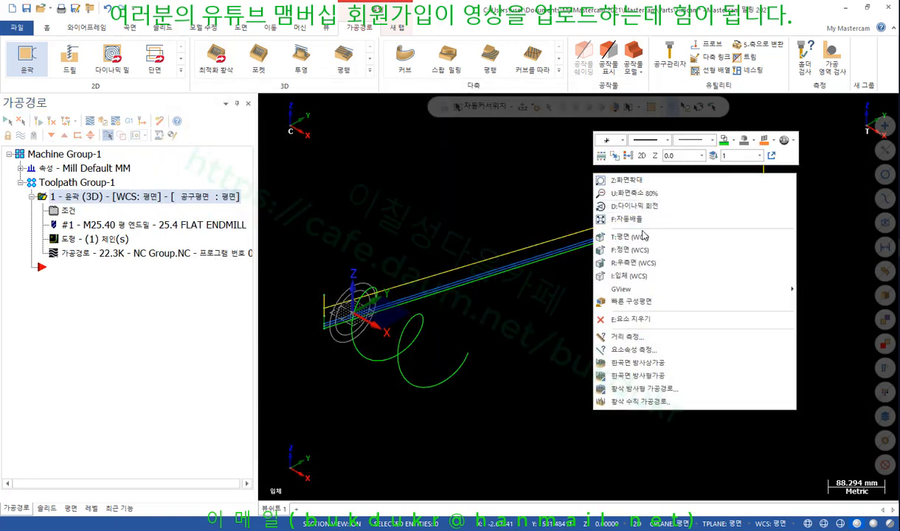
pyautogui.click(596, 256)
pyautogui.scroll(-5, 317, 225)
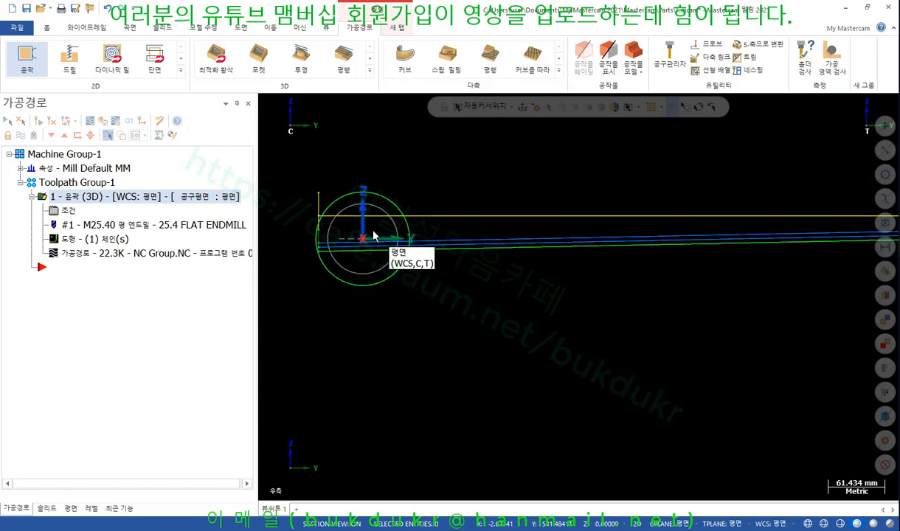
pyautogui.scroll(9, 369, 233)
pyautogui.scroll(2, 381, 236)
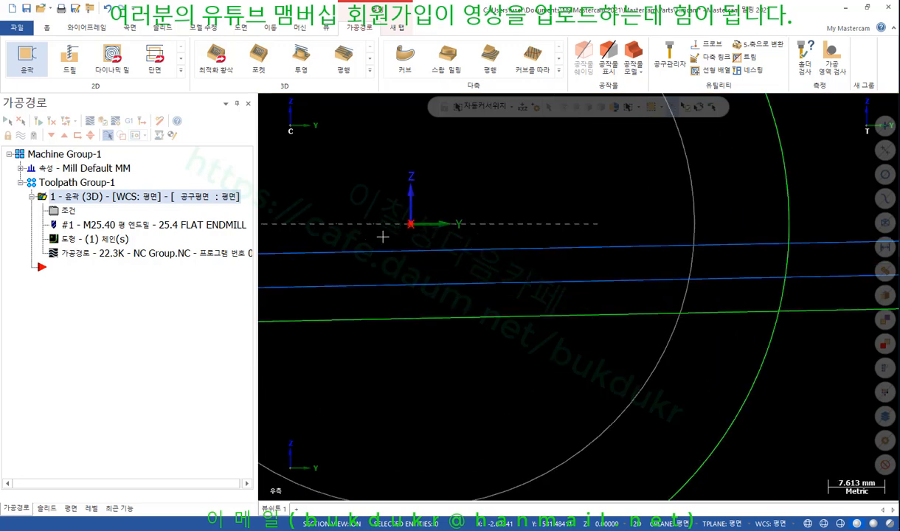
pyautogui.scroll(-6, 387, 236)
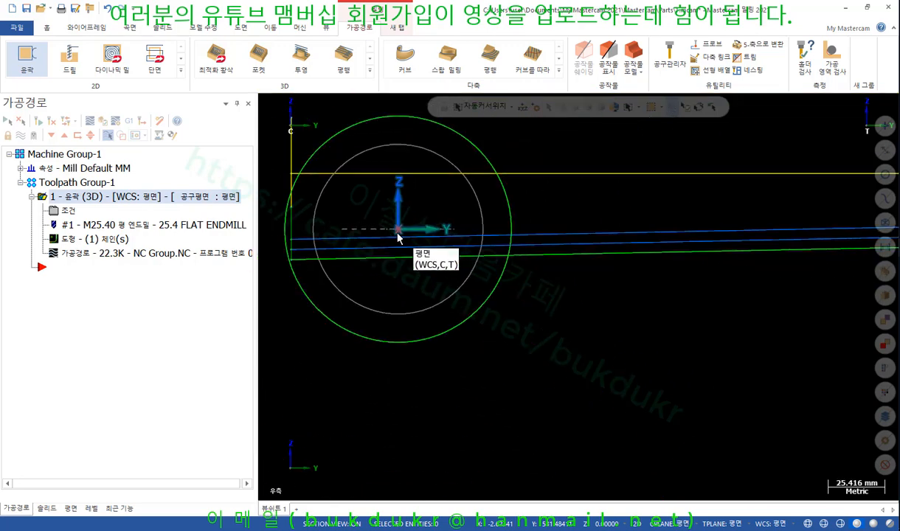
pyautogui.scroll(-8, 391, 255)
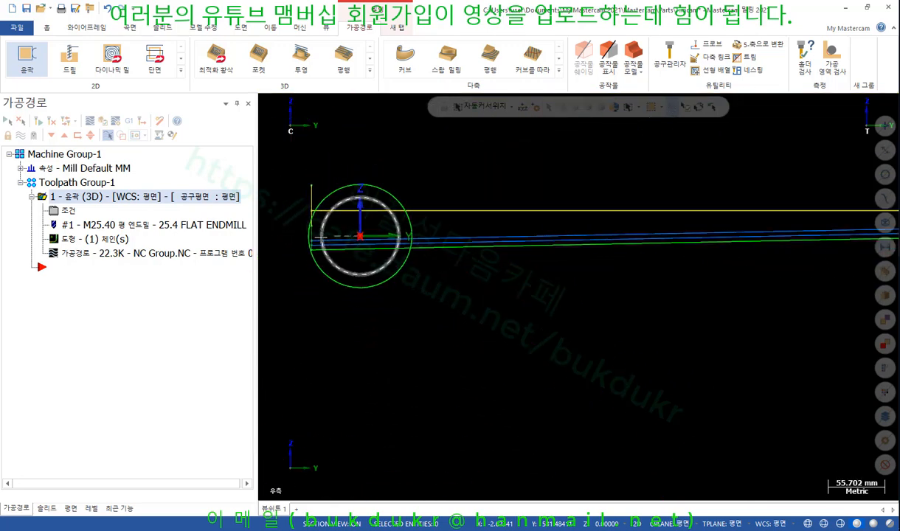
pyautogui.scroll(10, 774, 231)
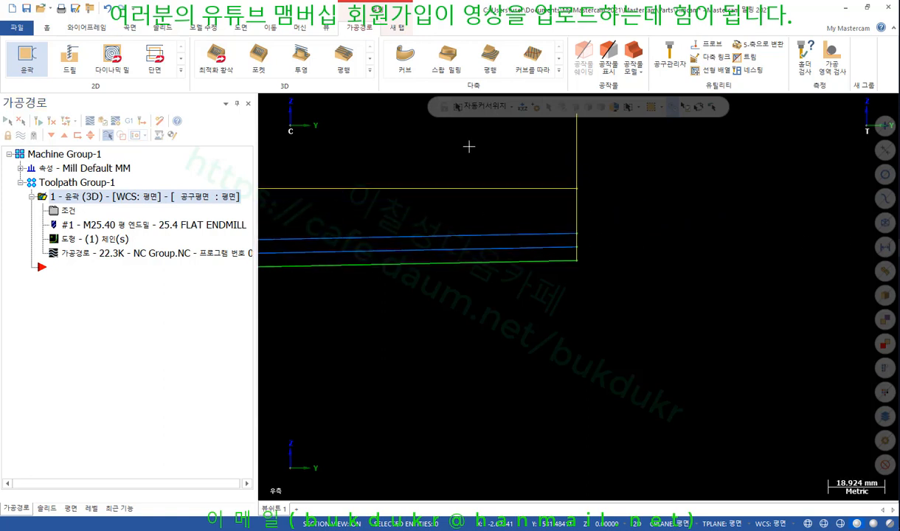
# Copy the 3D contour operation below itself and set the copy's rotary axis control to axis substitution for Y with CW direction.
pyautogui.moveTo(72, 199); pyautogui.dragTo(78, 291, button='right')
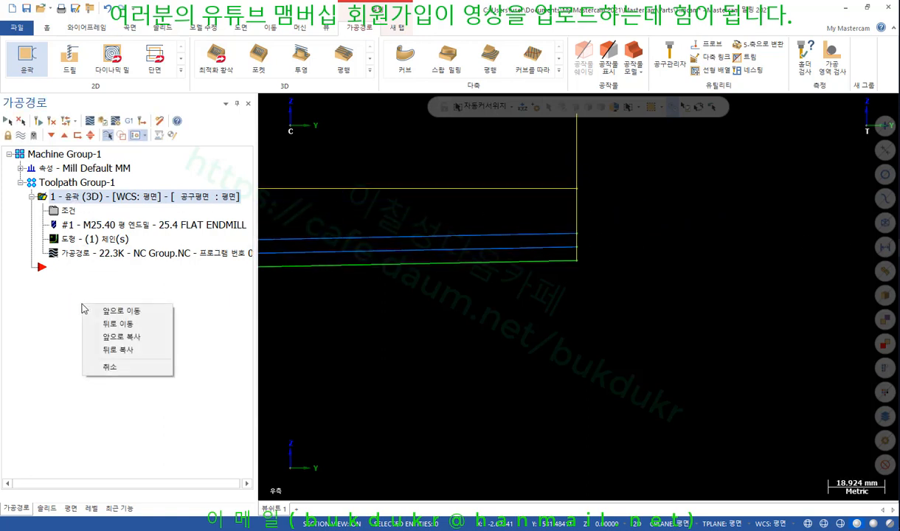
pyautogui.click(113, 348)
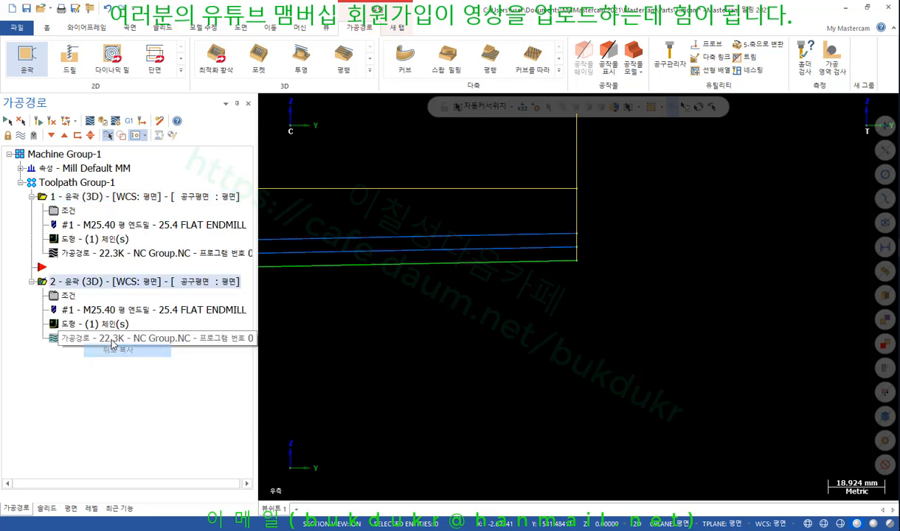
pyautogui.click(69, 295)
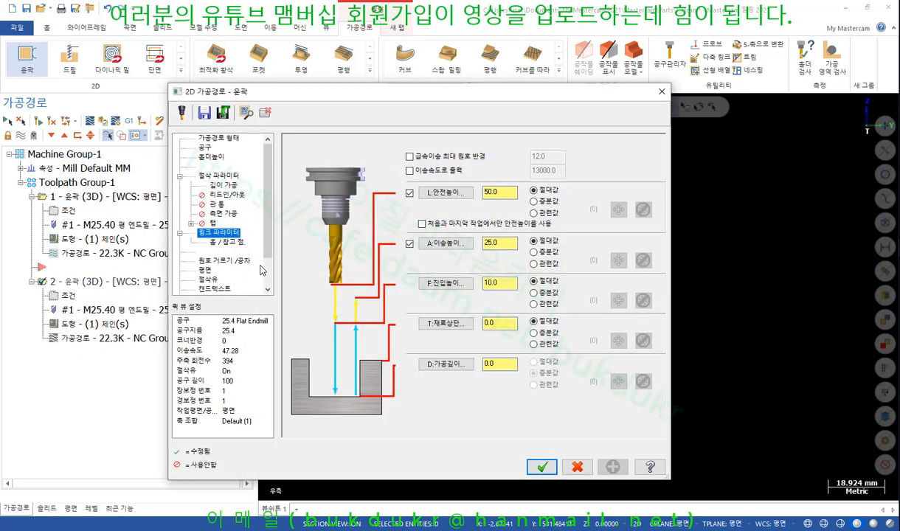
pyautogui.scroll(-2, 260, 270)
pyautogui.click(243, 288)
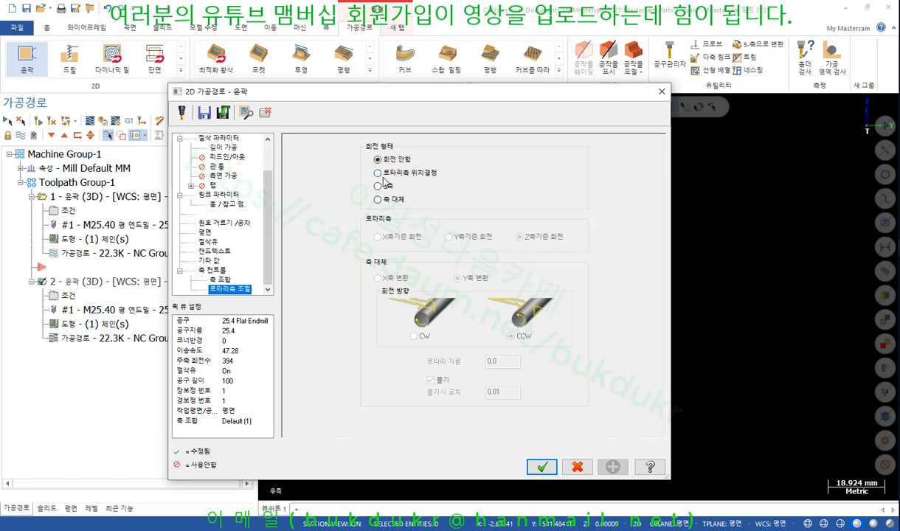
pyautogui.click(378, 199)
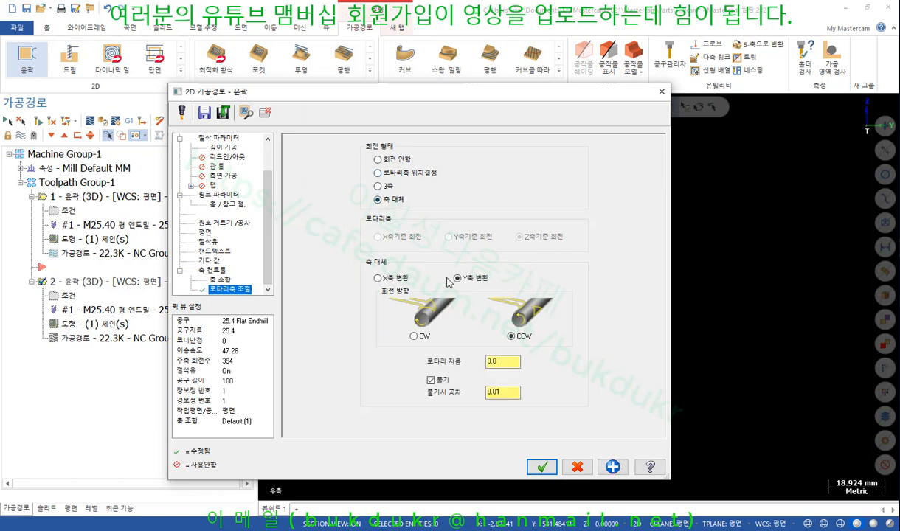
pyautogui.click(413, 335)
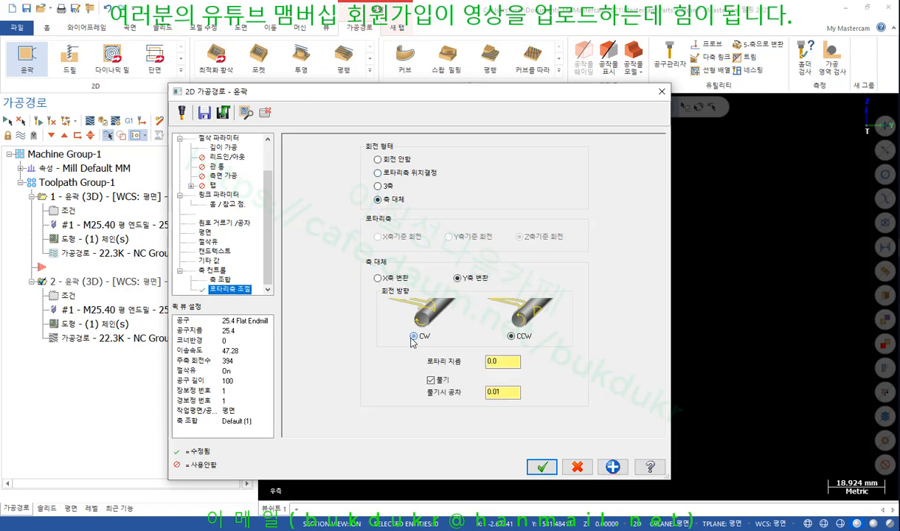
# Set the copied operation's rotary diameter to 101.6 by taking the diameter of the outer circle.
pyautogui.click(503, 362)
pyautogui.rightClick(502, 361)
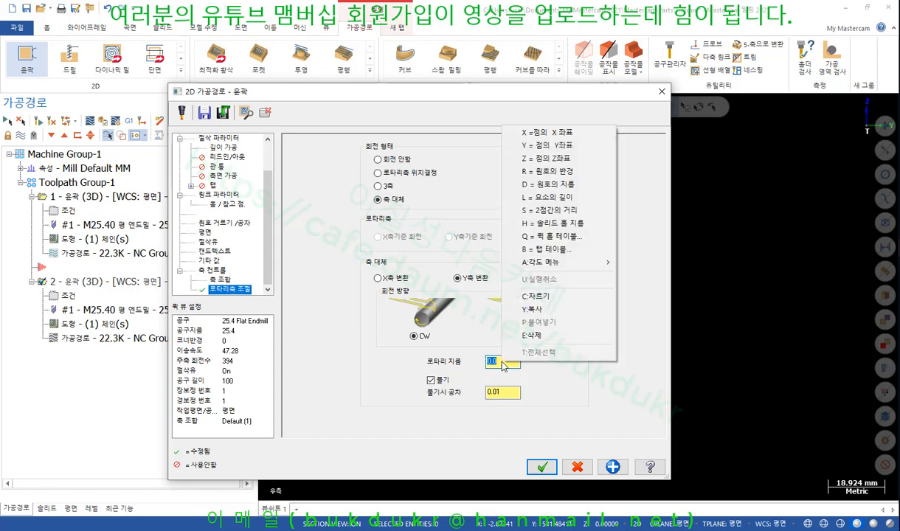
pyautogui.click(544, 186)
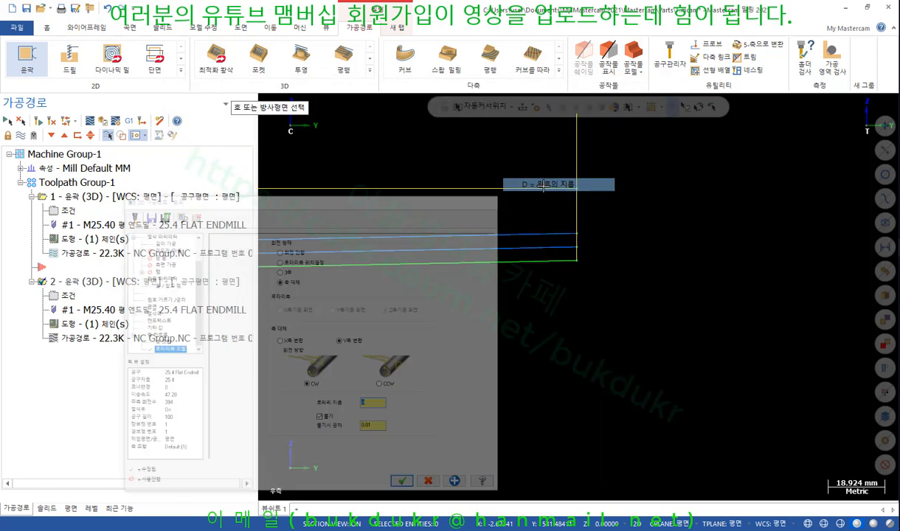
pyautogui.rightClick(652, 232)
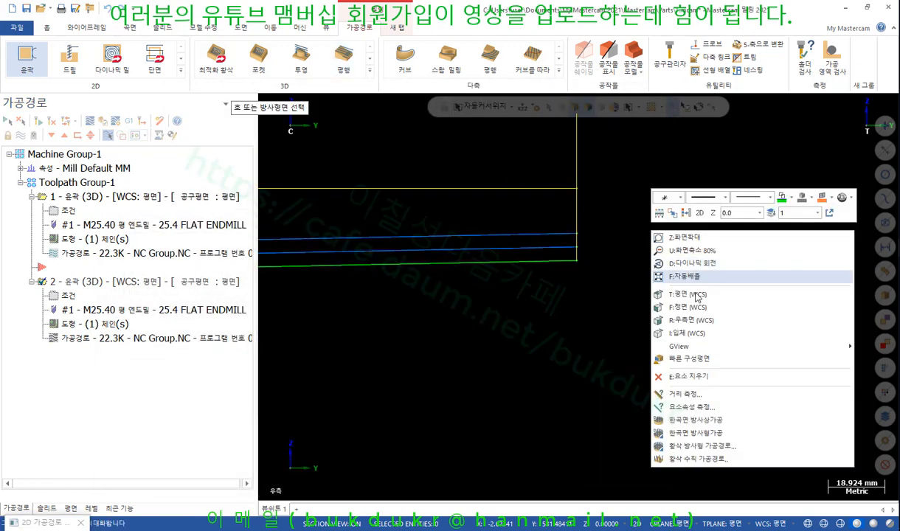
pyautogui.click(686, 332)
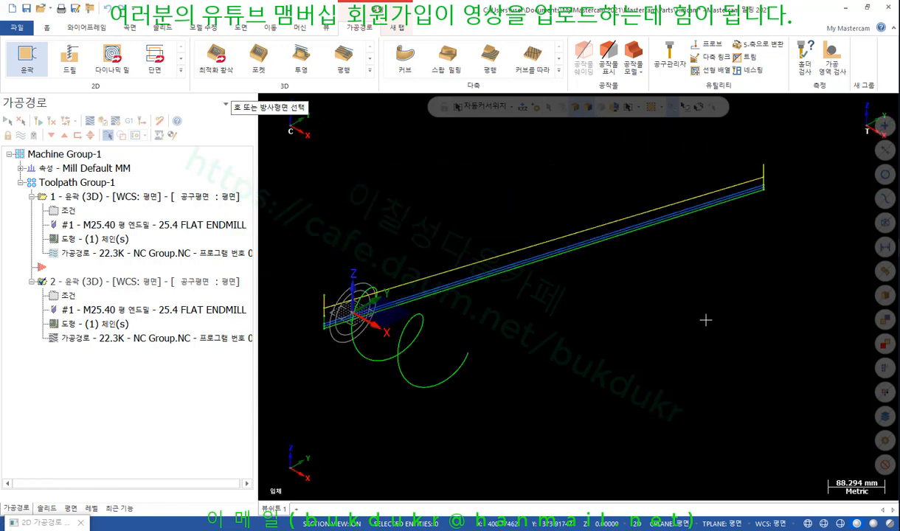
pyautogui.click(366, 274)
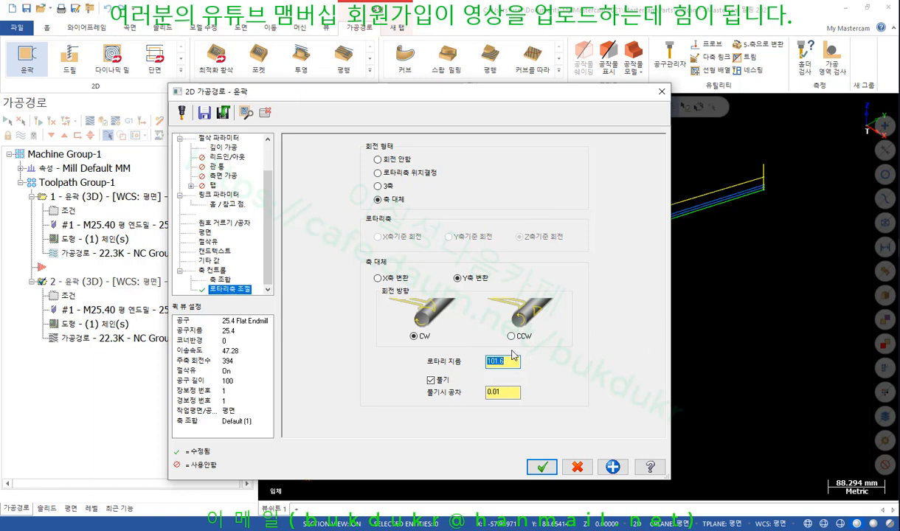
# Turn off unroll in the copied operation's rotary axis control and regenerate its toolpath.
pyautogui.click(430, 379)
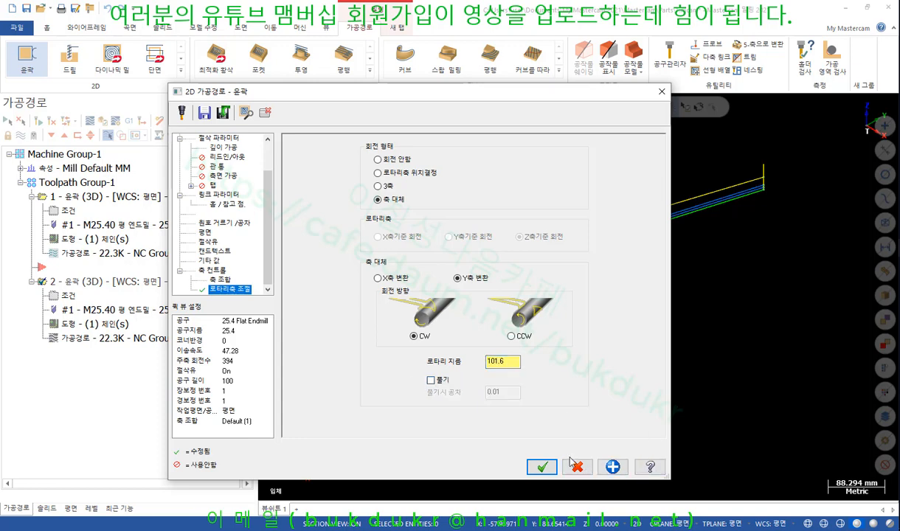
pyautogui.click(543, 466)
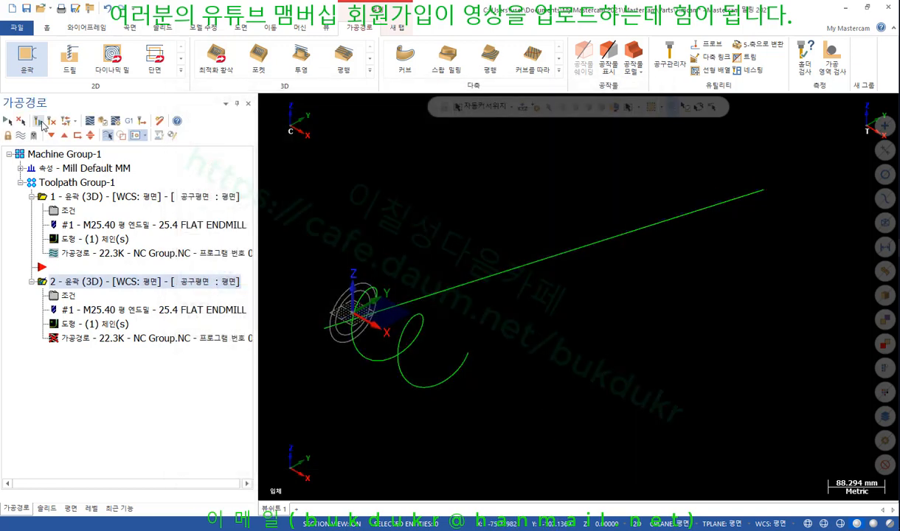
pyautogui.click(38, 122)
# Examine the wrapped helical passes in the right side view against the inner and outer circles.
pyautogui.scroll(5, 332, 354)
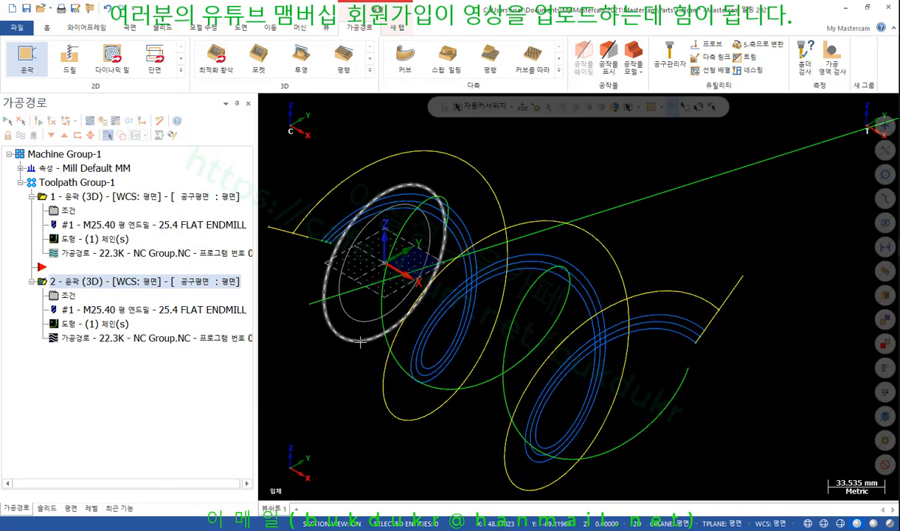
pyautogui.rightClick(686, 131)
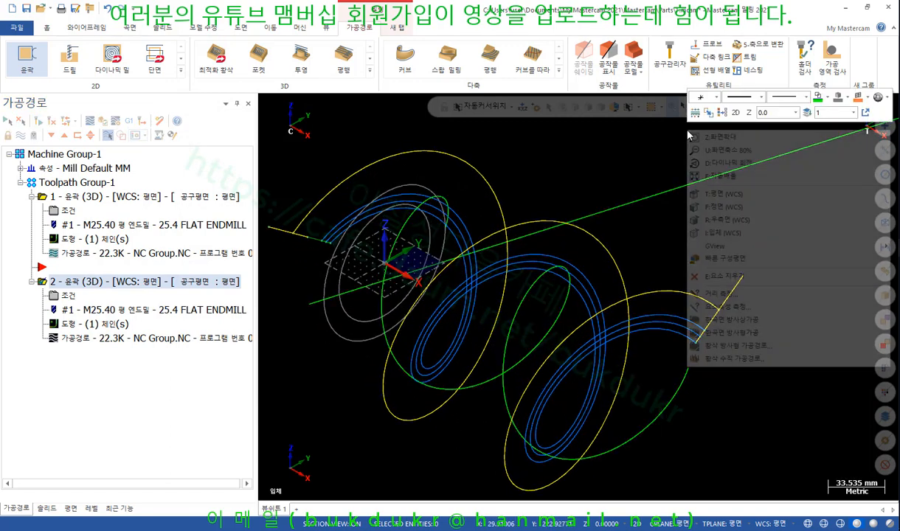
pyautogui.click(725, 220)
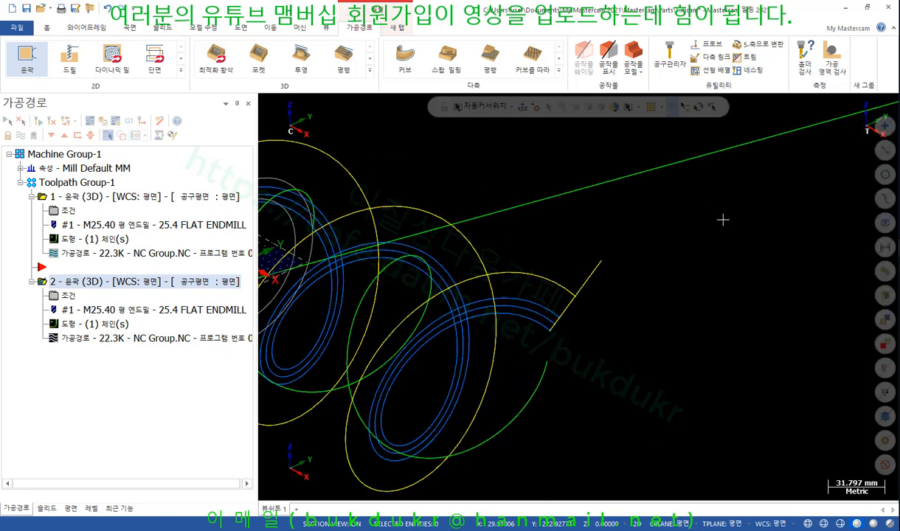
pyautogui.rightClick(691, 194)
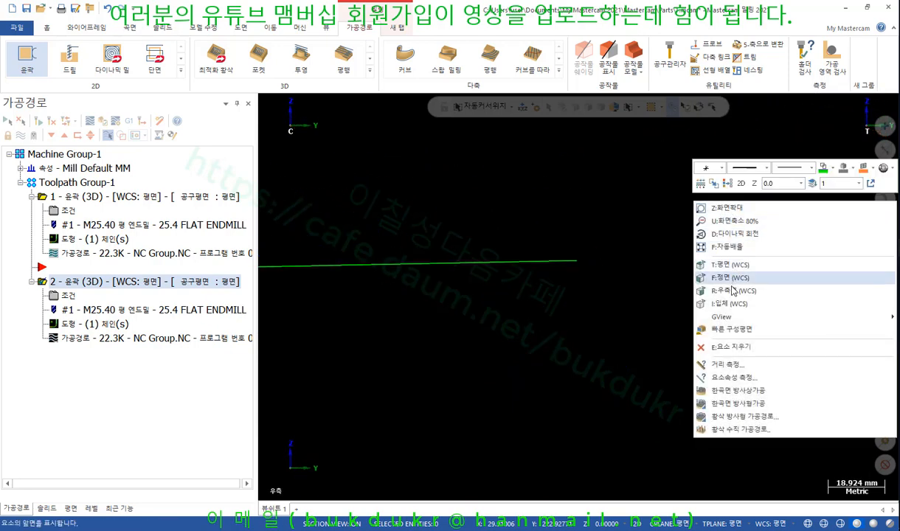
pyautogui.click(716, 245)
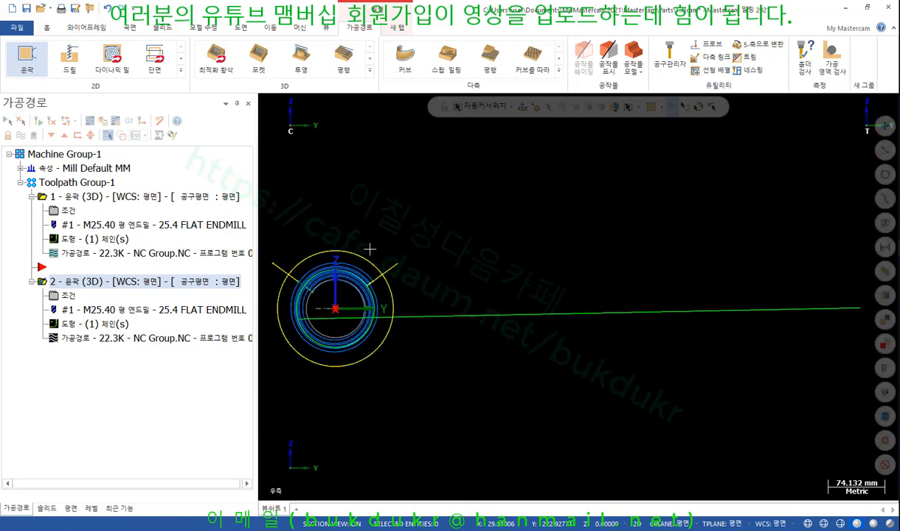
pyautogui.scroll(2, 277, 290)
pyautogui.scroll(3, 277, 290)
pyautogui.scroll(3, 402, 287)
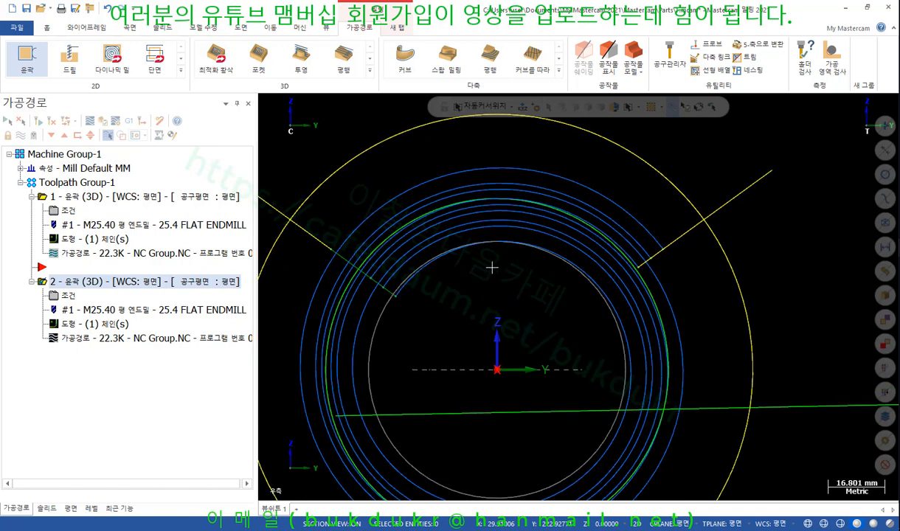
pyautogui.scroll(1, 491, 266)
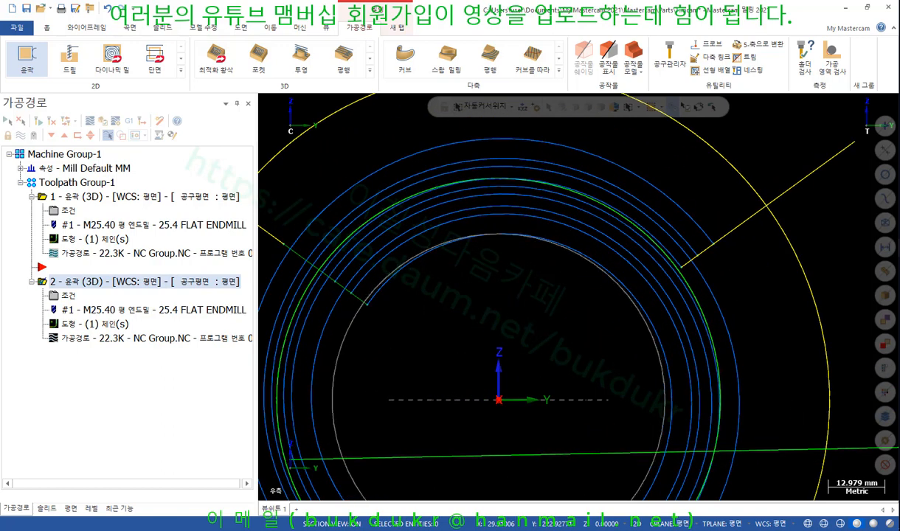
pyautogui.click(497, 401)
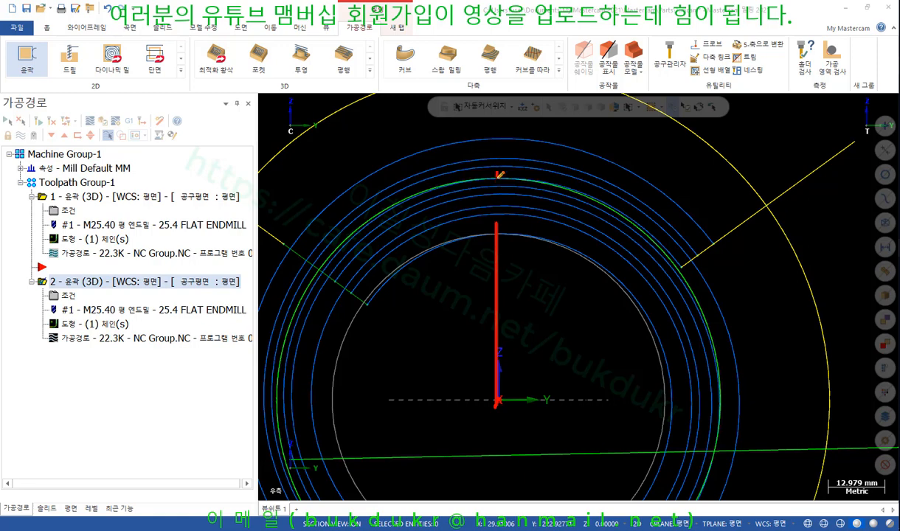
pyautogui.moveTo(497, 182)
pyautogui.mouseDown()
pyautogui.moveTo(498, 168)
pyautogui.moveTo(579, 146)
pyautogui.mouseUp()
pyautogui.moveTo(599, 122)
pyautogui.mouseDown()
pyautogui.moveTo(624, 144)
pyautogui.moveTo(610, 154)
pyautogui.mouseUp()
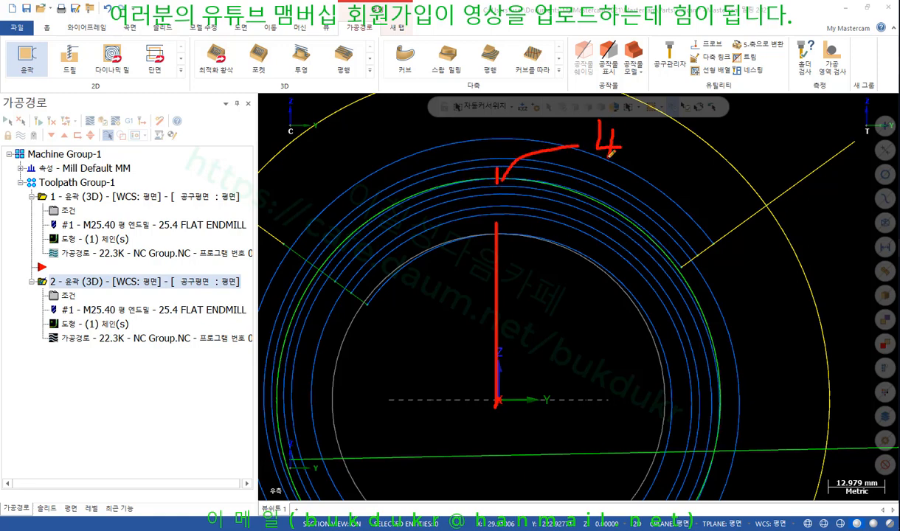
pyautogui.moveTo(497, 235)
pyautogui.mouseDown()
pyautogui.moveTo(527, 283)
pyautogui.moveTo(566, 310)
pyautogui.moveTo(554, 326)
pyautogui.mouseUp()
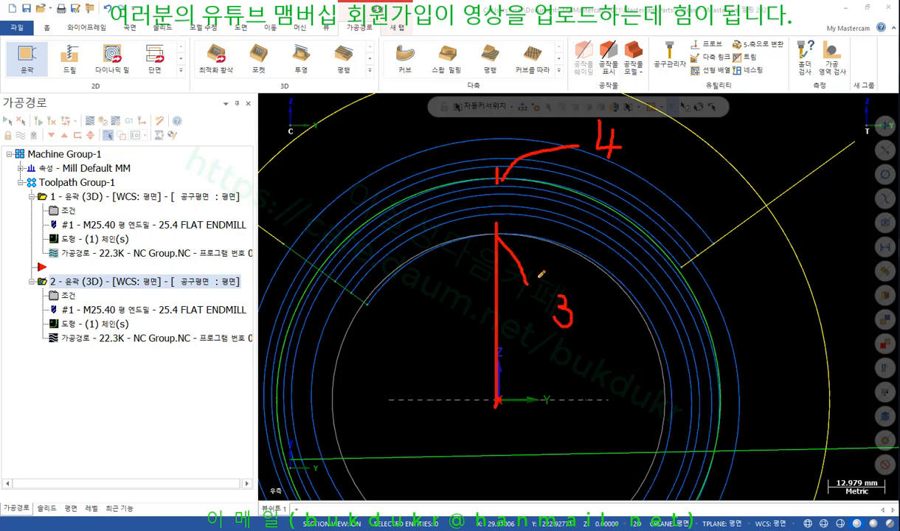
pyautogui.moveTo(493, 234); pyautogui.dragTo(497, 235)
pyautogui.moveTo(499, 172)
pyautogui.mouseDown()
pyautogui.moveTo(601, 197)
pyautogui.moveTo(691, 266)
pyautogui.moveTo(687, 249)
pyautogui.moveTo(696, 272)
pyautogui.mouseUp()
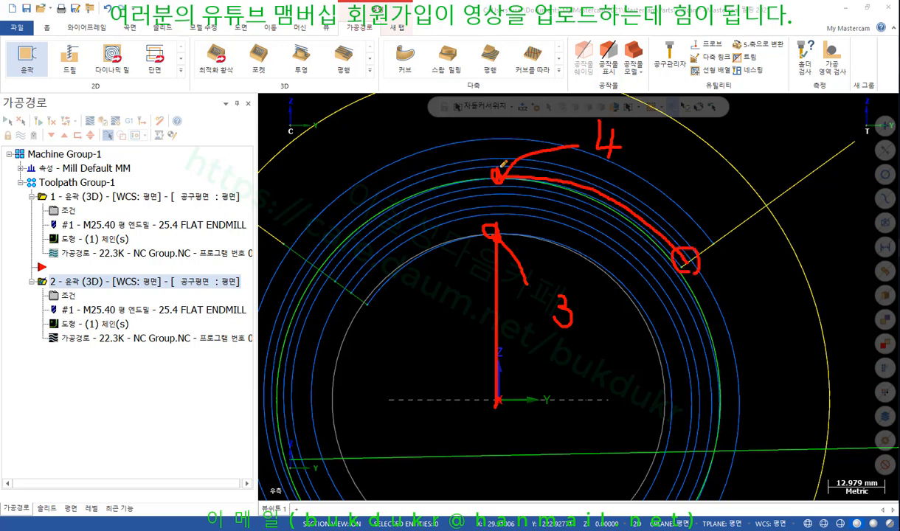
pyautogui.moveTo(500, 175); pyautogui.dragTo(500, 225)
pyautogui.moveTo(706, 240); pyautogui.dragTo(684, 272)
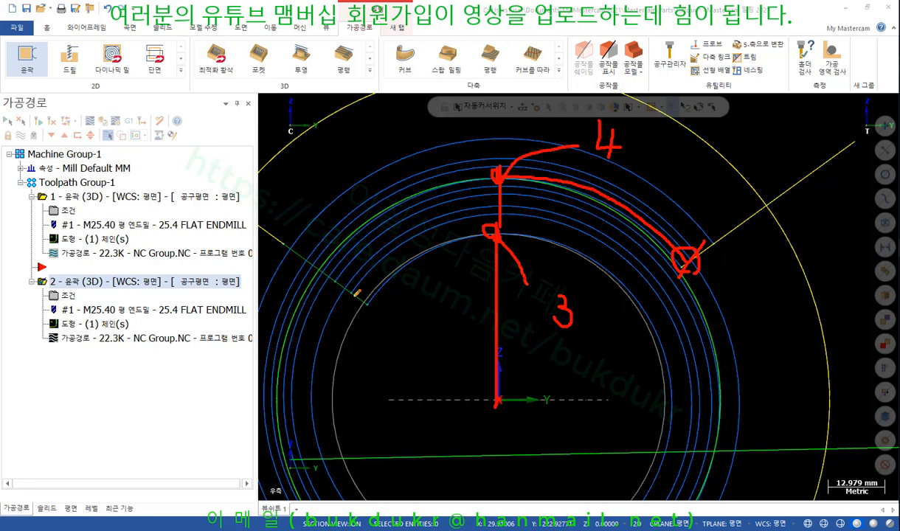
pyautogui.moveTo(354, 296); pyautogui.dragTo(391, 318)
pyautogui.moveTo(374, 293); pyautogui.dragTo(368, 296)
pyautogui.rightClick(435, 289)
pyautogui.click(459, 401)
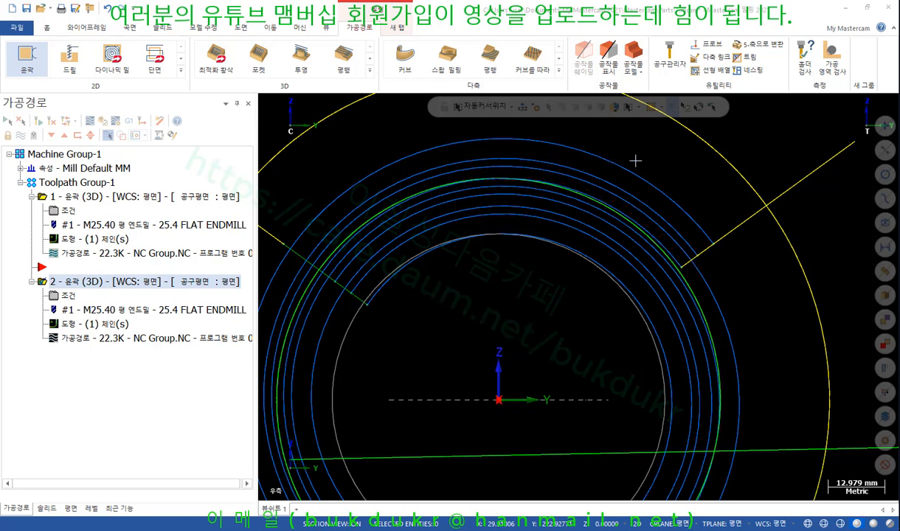
# Define the machine group's stock as a cylinder along X, taking its 101.6 diameter from the outer circle.
pyautogui.rightClick(705, 180)
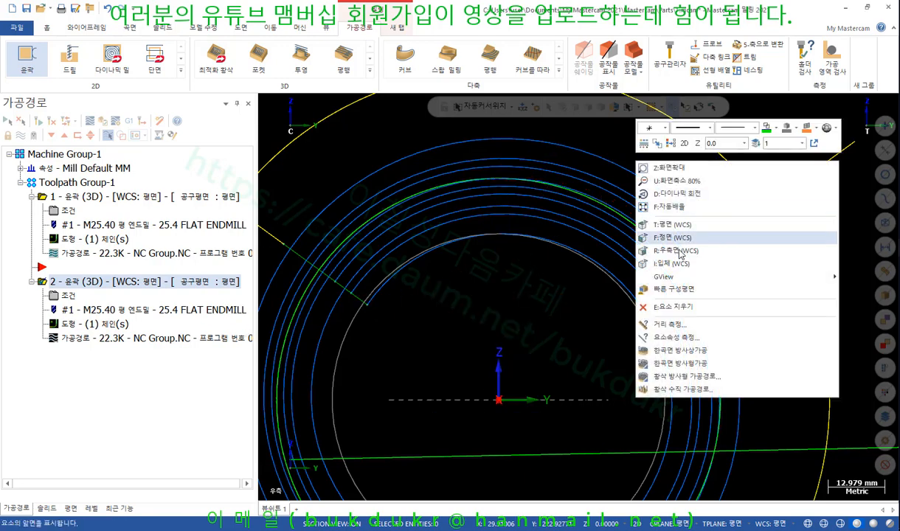
pyautogui.click(674, 263)
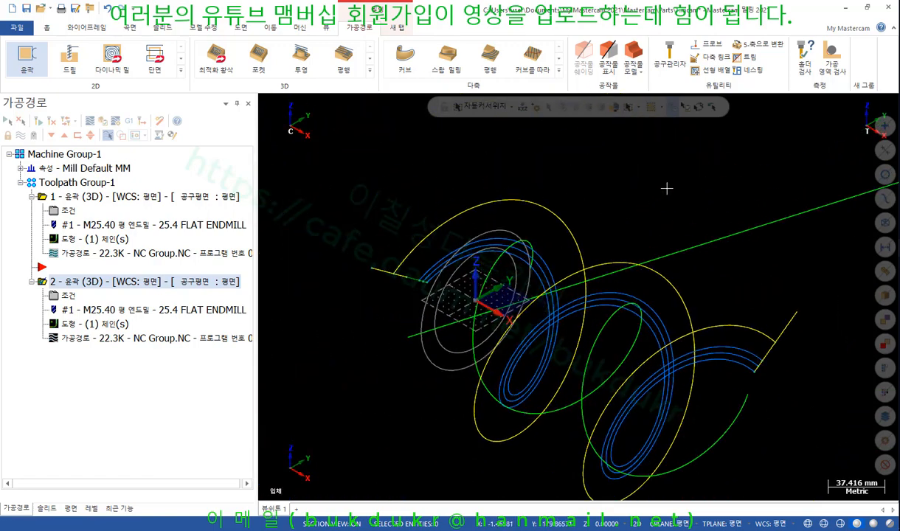
pyautogui.click(21, 169)
pyautogui.click(69, 209)
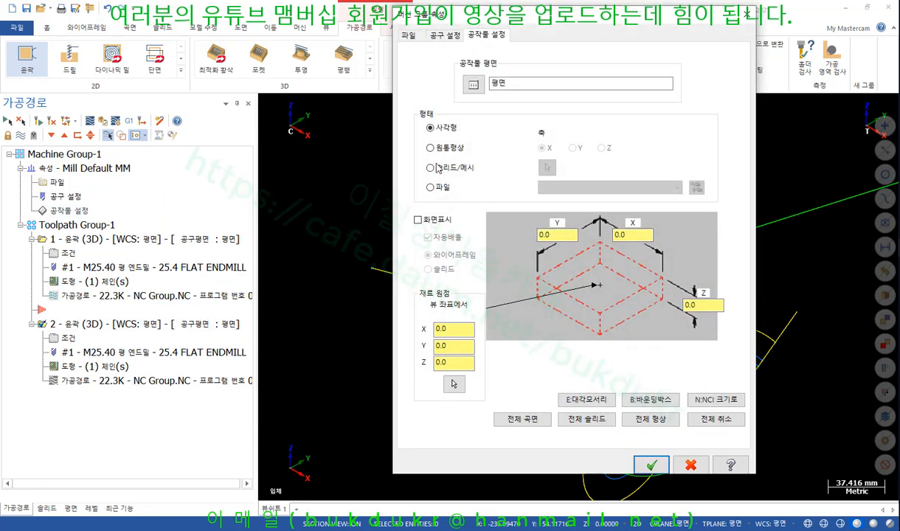
pyautogui.click(430, 148)
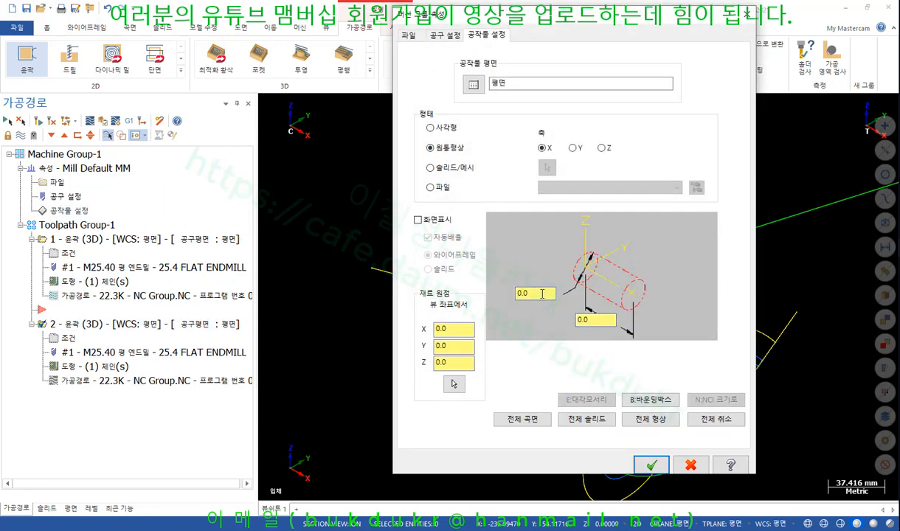
pyautogui.rightClick(533, 293)
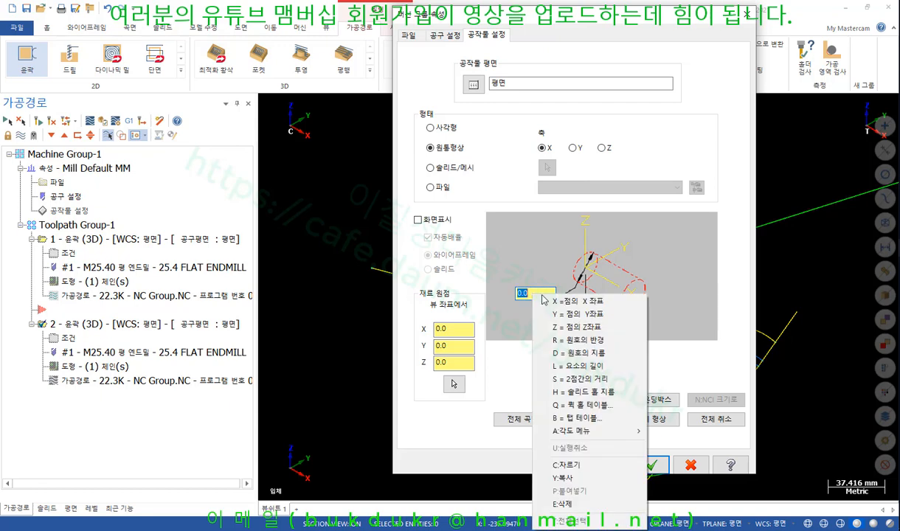
pyautogui.click(542, 338)
pyautogui.click(417, 271)
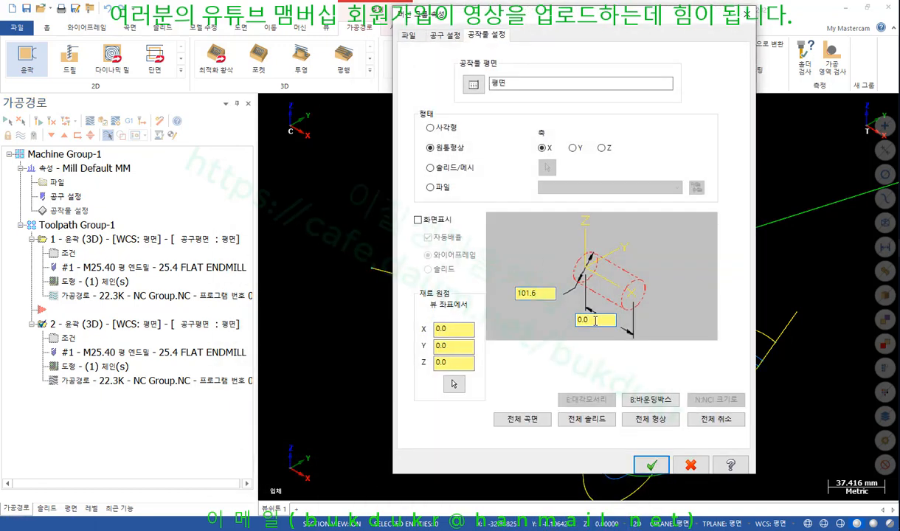
# Set the cylindrical stock's length to 8*25.7 and apply the stock setup.
pyautogui.doubleClick(594, 320)
pyautogui.moveTo(636, 21)
pyautogui.mouseDown()
pyautogui.moveTo(248, 77)
pyautogui.moveTo(611, 79)
pyautogui.moveTo(634, 35)
pyautogui.mouseUp()
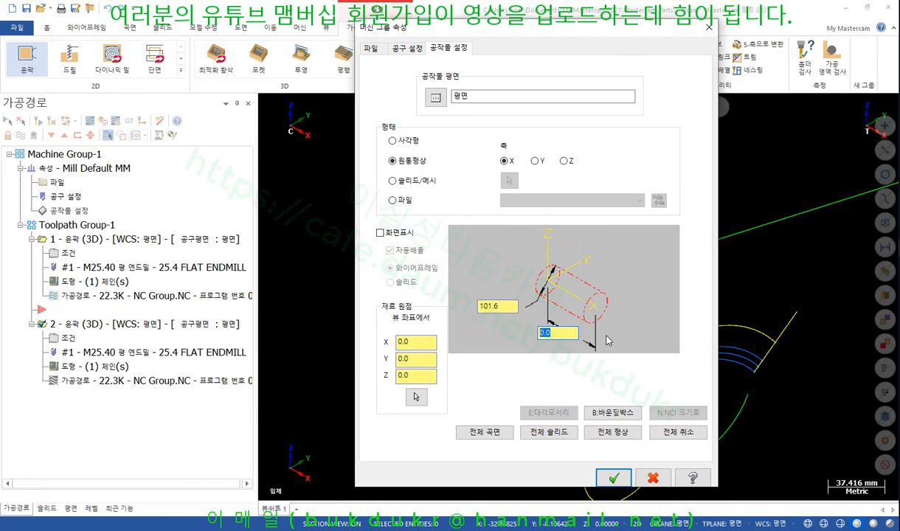
pyautogui.write('8*25.7')
pyautogui.press('Tab')
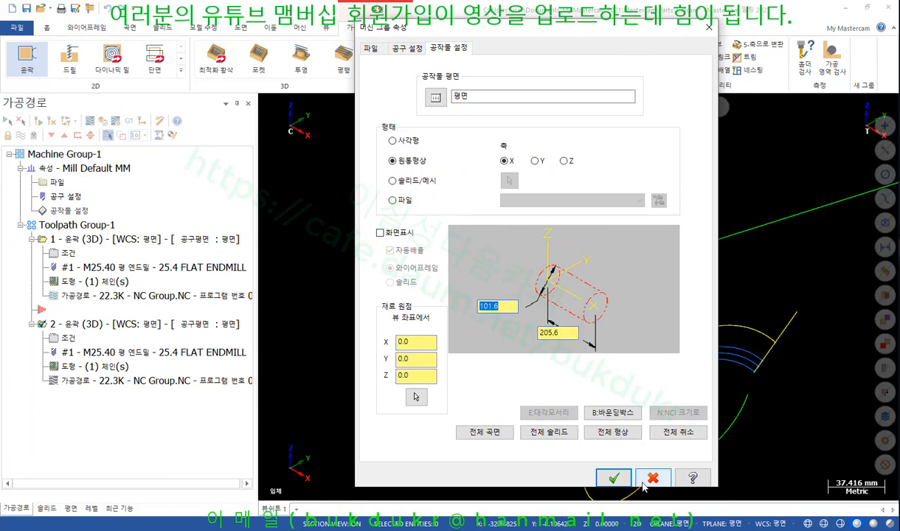
pyautogui.click(614, 478)
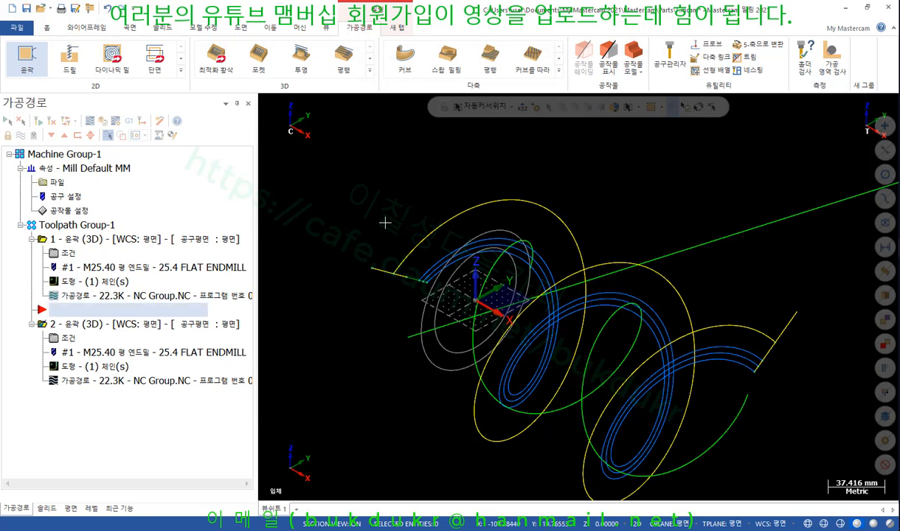
# Display the cylindrical stock's outline and view the wrapped toolpath from the front.
pyautogui.click(609, 56)
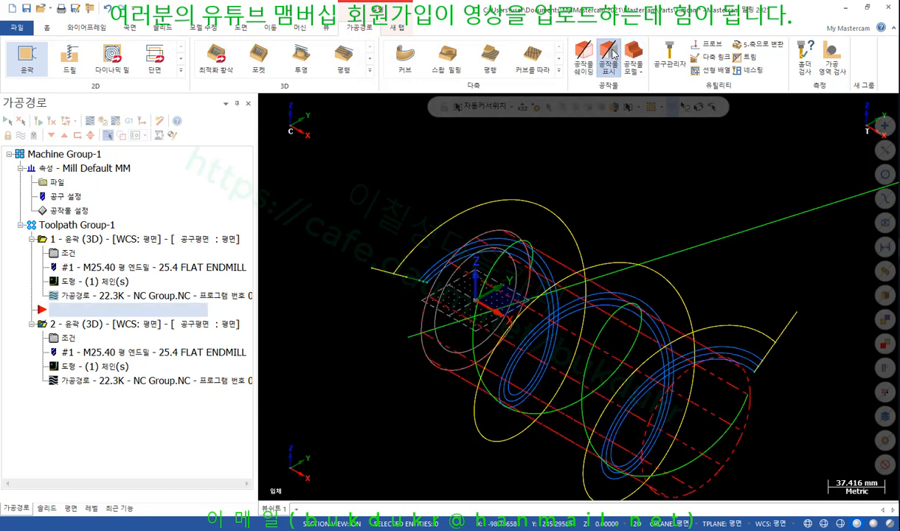
pyautogui.scroll(-1, 389, 208)
pyautogui.rightClick(607, 189)
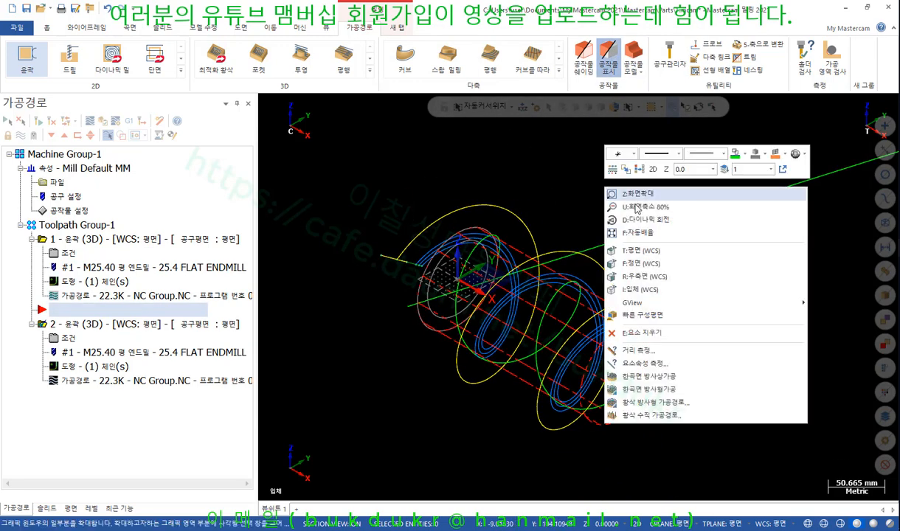
pyautogui.click(638, 263)
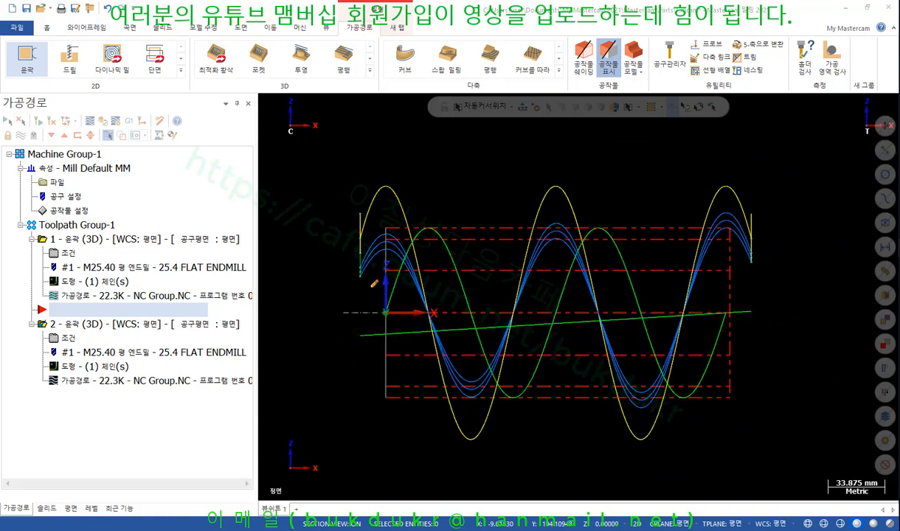
# Mark up and examine where the helical passes run past both ends of the stock in the front view.
pyautogui.moveTo(373, 283)
pyautogui.mouseDown()
pyautogui.moveTo(364, 226)
pyautogui.moveTo(377, 282)
pyautogui.mouseUp()
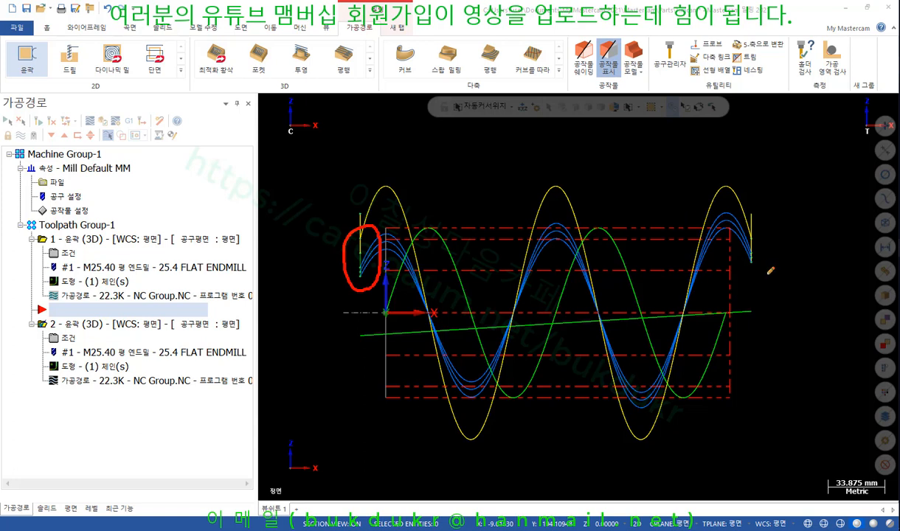
pyautogui.moveTo(743, 264)
pyautogui.mouseDown()
pyautogui.moveTo(745, 206)
pyautogui.moveTo(764, 273)
pyautogui.mouseUp()
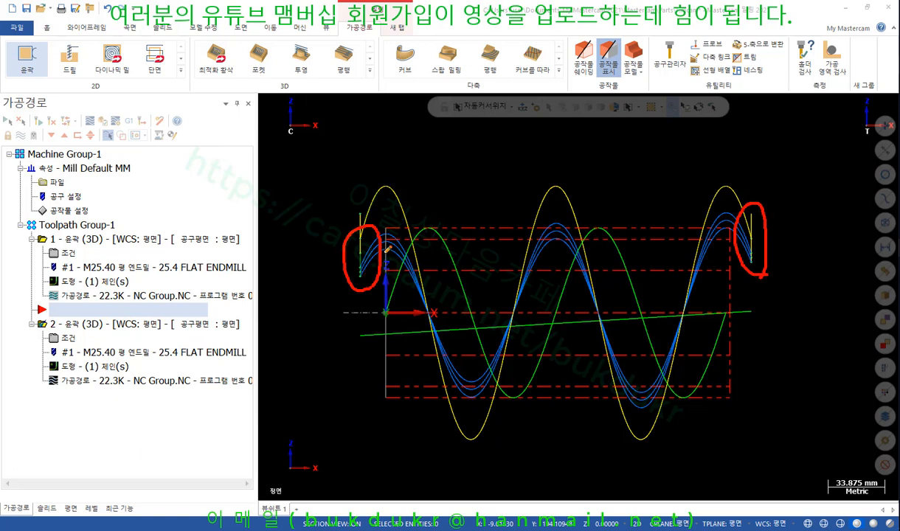
pyautogui.moveTo(386, 250); pyautogui.dragTo(293, 237)
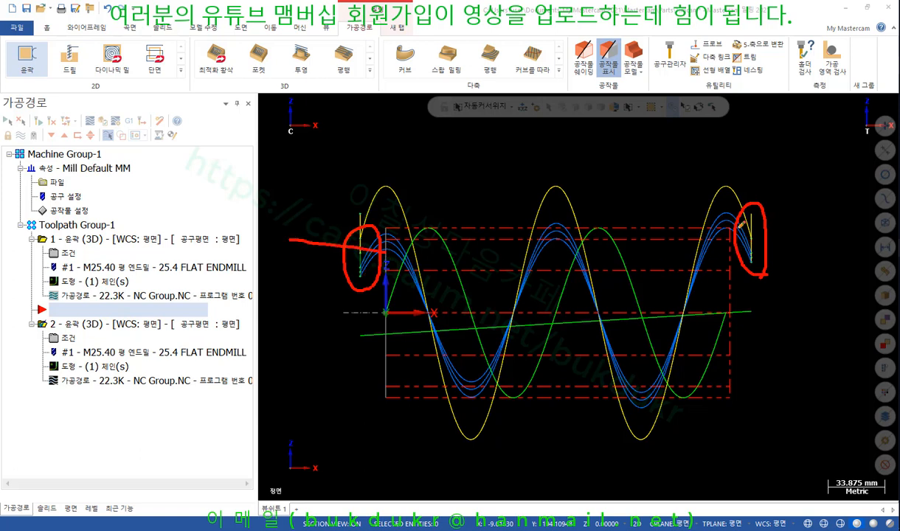
pyautogui.moveTo(730, 223); pyautogui.dragTo(822, 200)
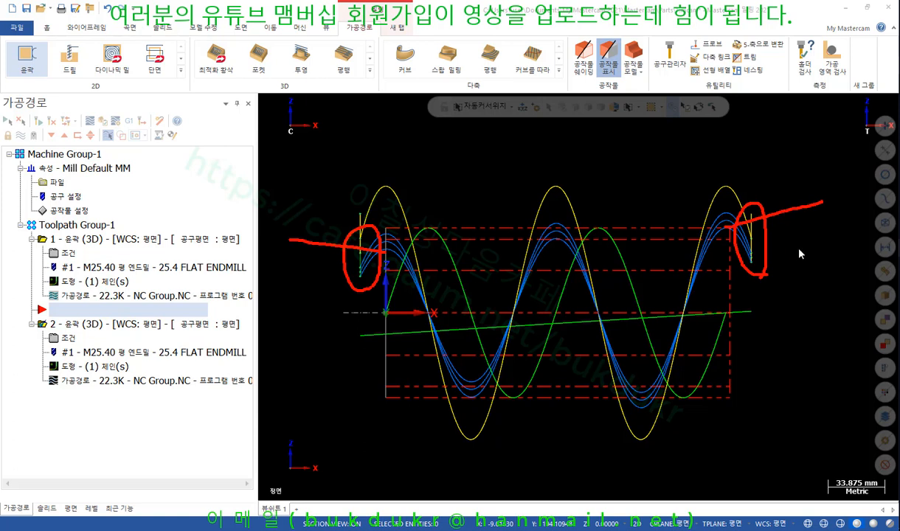
pyautogui.rightClick(798, 249)
pyautogui.click(814, 372)
pyautogui.scroll(3, 814, 254)
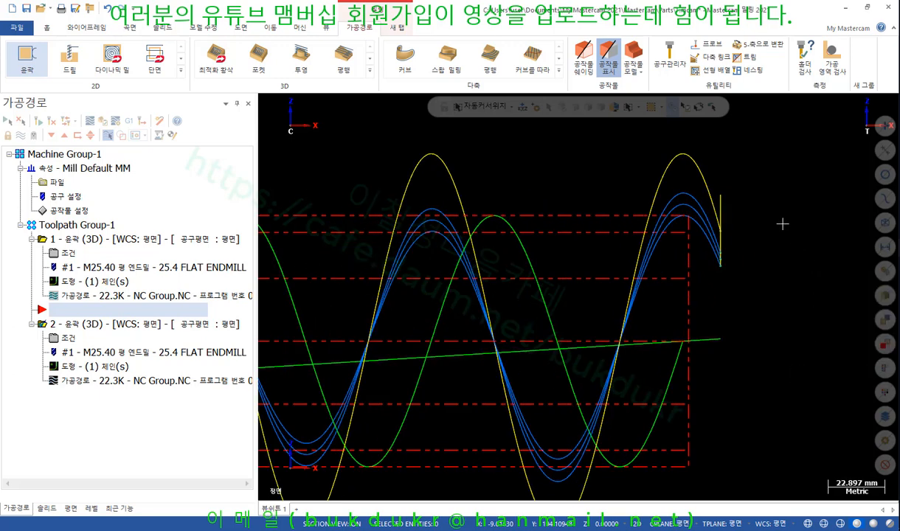
pyautogui.scroll(4, 685, 193)
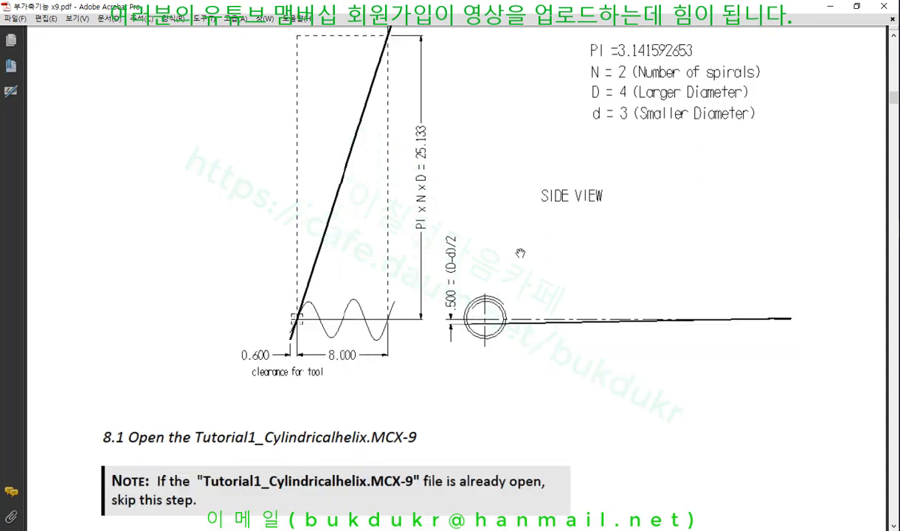
# Read the tutorial PDF's conical helix section for the line's Z value, the contour's linking depth and the verify images, and return to Mastercam.
pyautogui.scroll(-12, 519, 253)
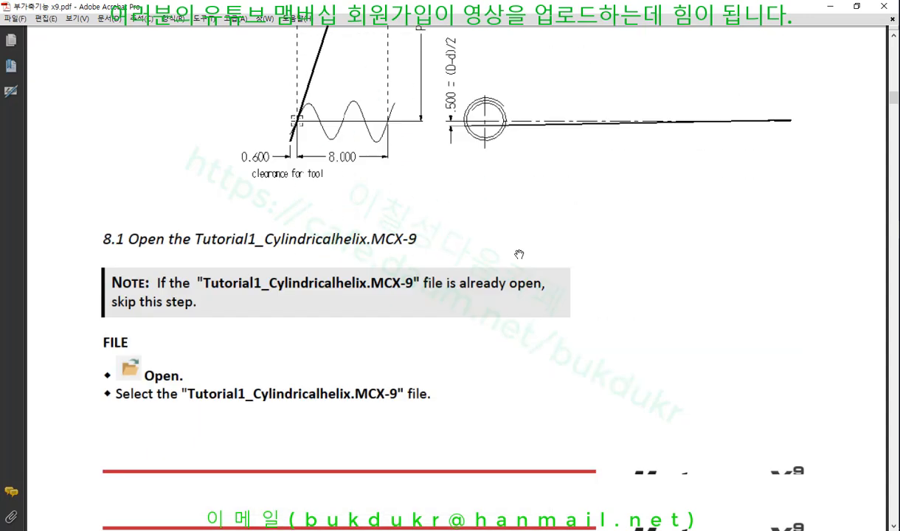
pyautogui.scroll(-7, 523, 253)
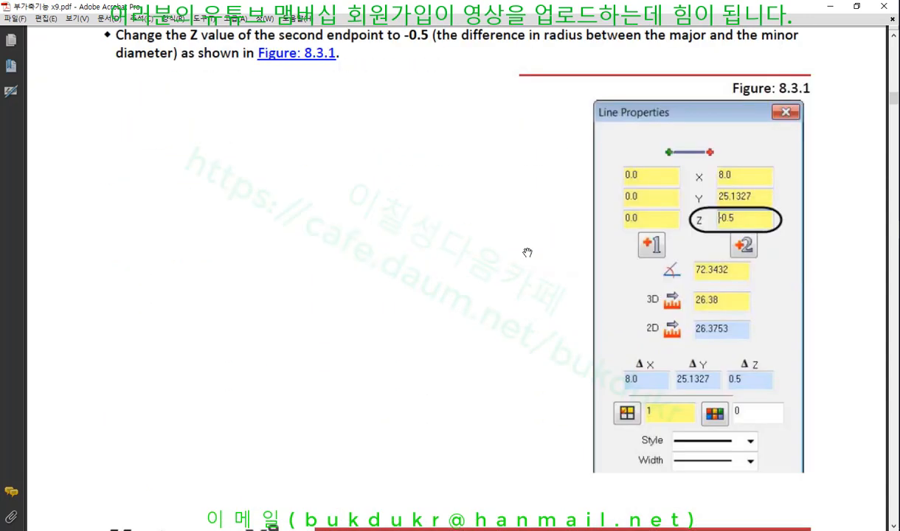
pyautogui.scroll(1, 528, 250)
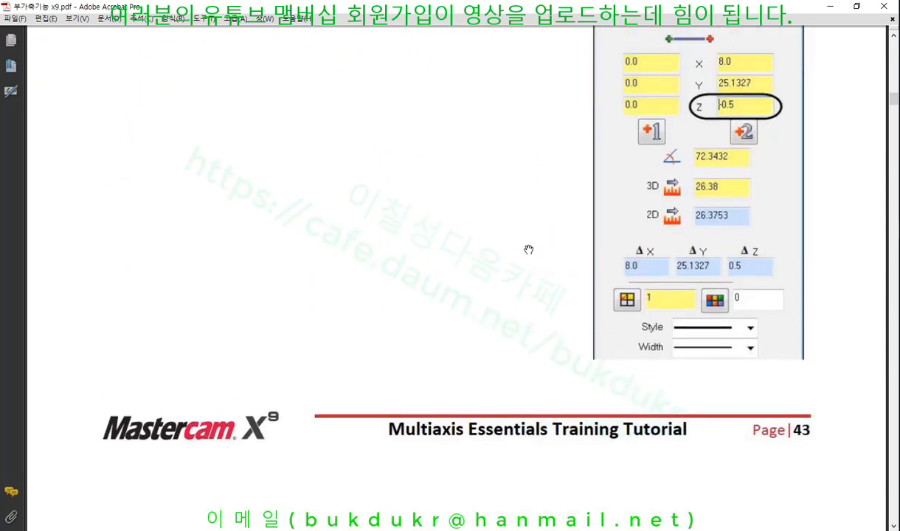
pyautogui.scroll(-12, 528, 250)
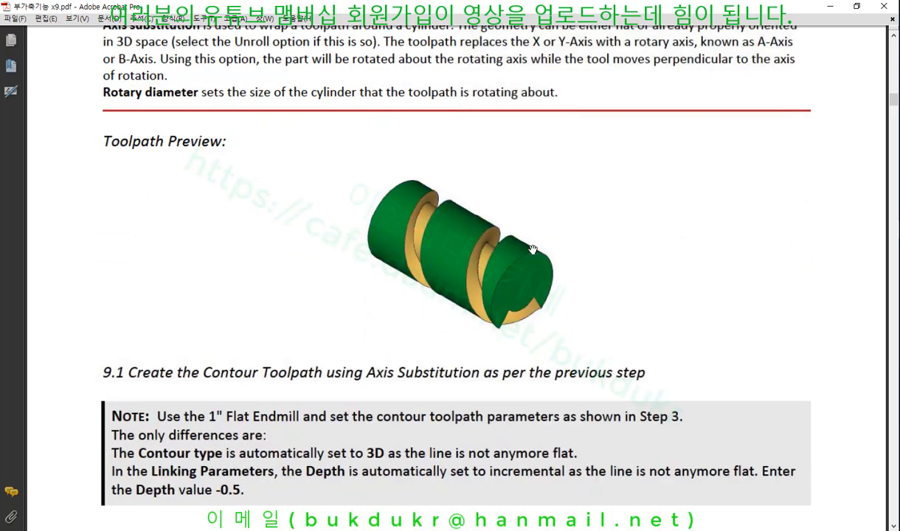
pyautogui.scroll(-15, 537, 258)
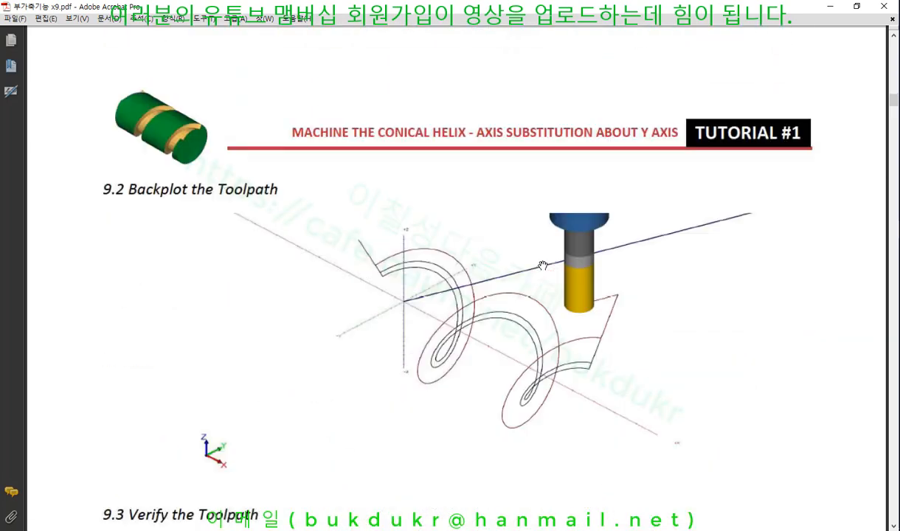
pyautogui.scroll(-1, 542, 265)
pyautogui.scroll(-13, 542, 266)
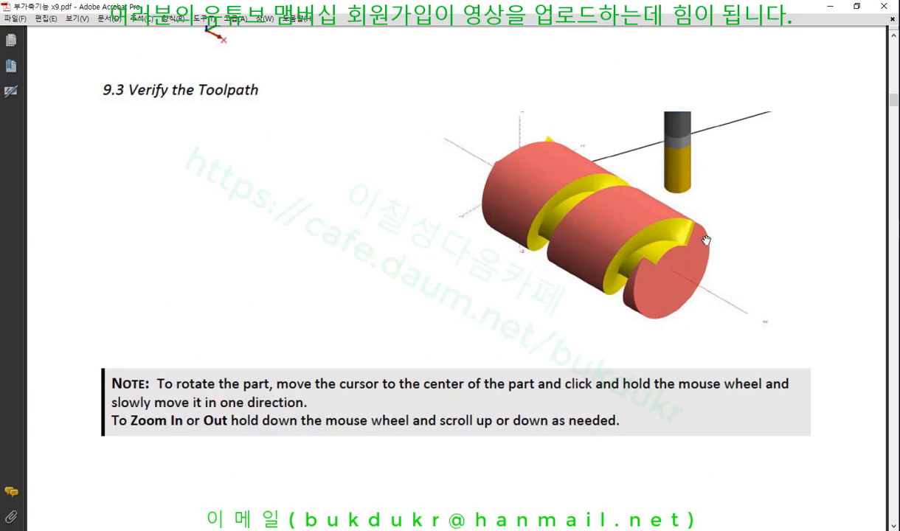
pyautogui.scroll(-18, 697, 238)
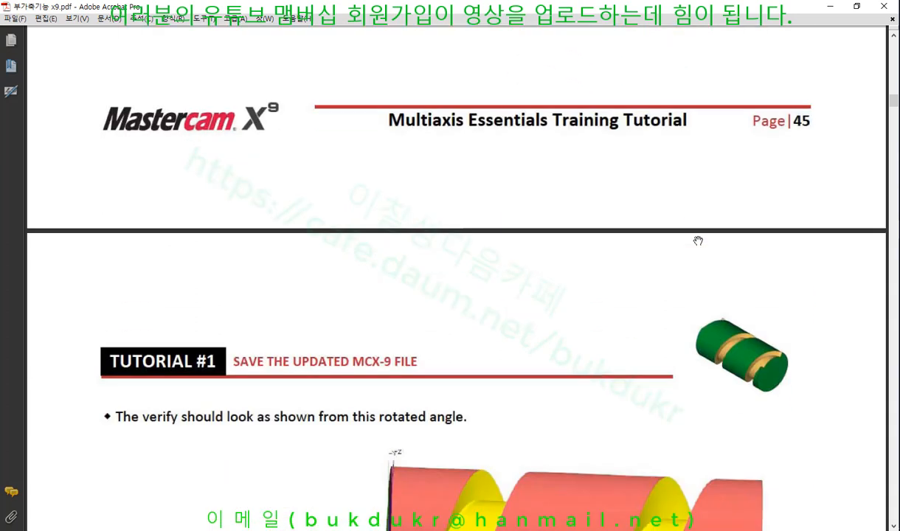
pyautogui.scroll(-6, 697, 240)
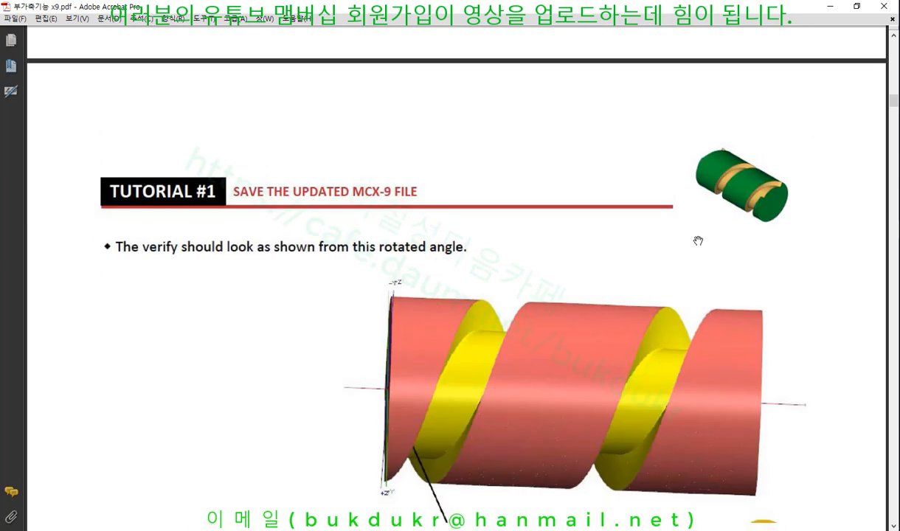
pyautogui.scroll(-4, 698, 240)
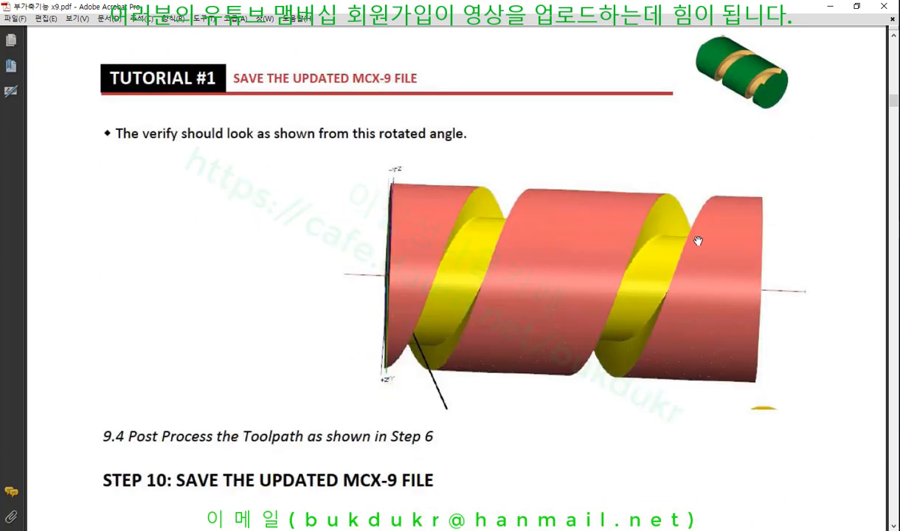
pyautogui.scroll(-20, 697, 241)
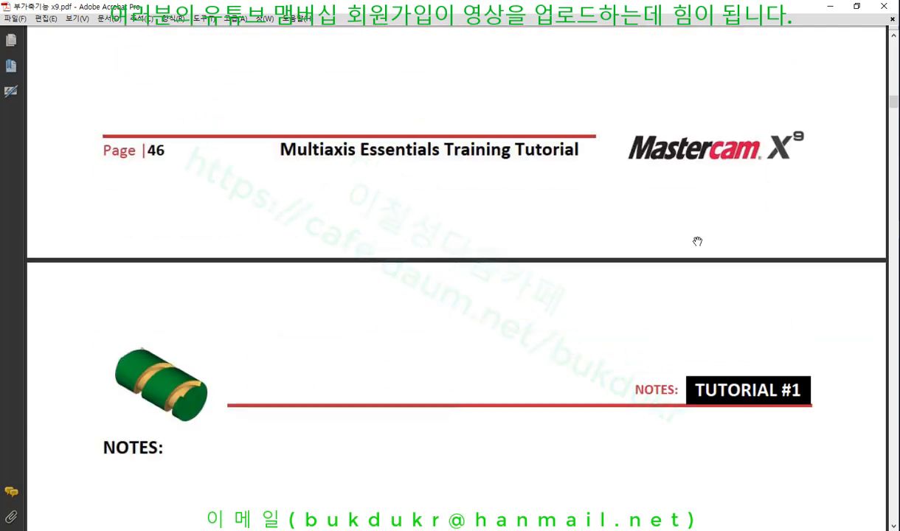
pyautogui.scroll(6, 696, 242)
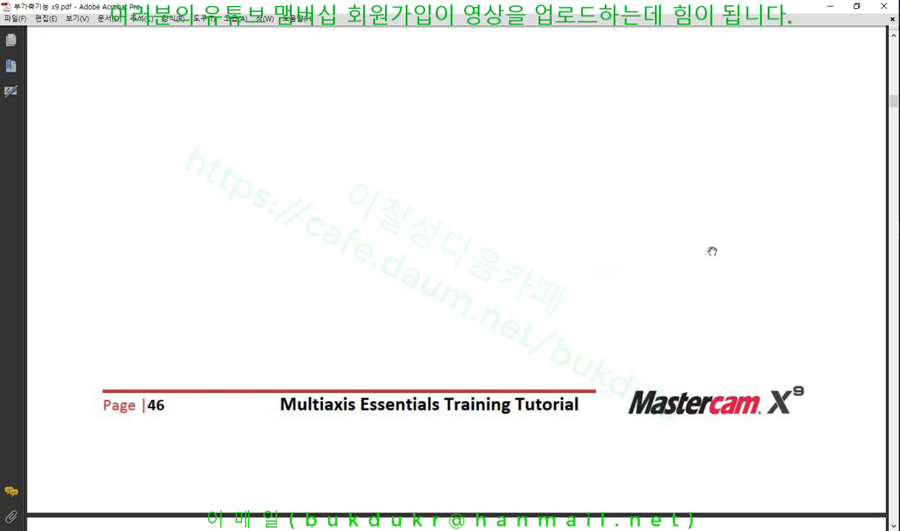
pyautogui.click(880, 7)
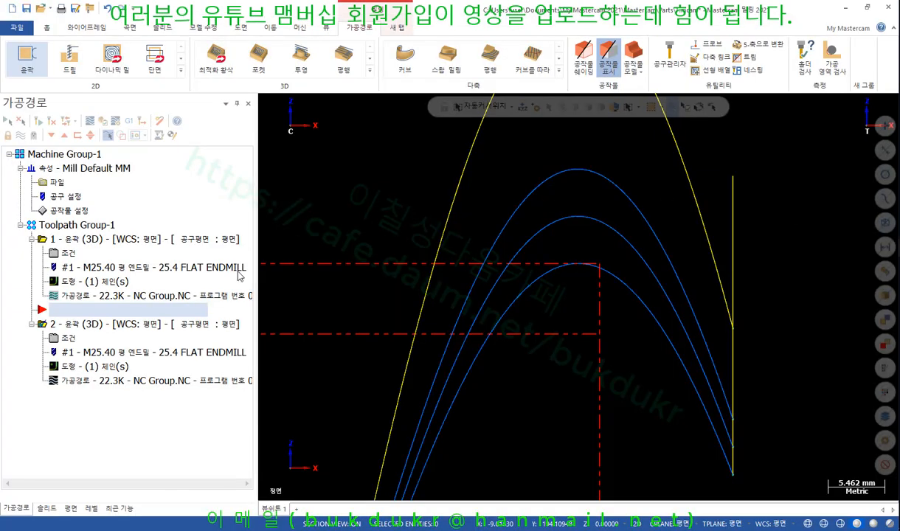
# In the second contour's linking parameters, make the top of stock incremental and set the depth to -0.5*25.4.
pyautogui.click(55, 336)
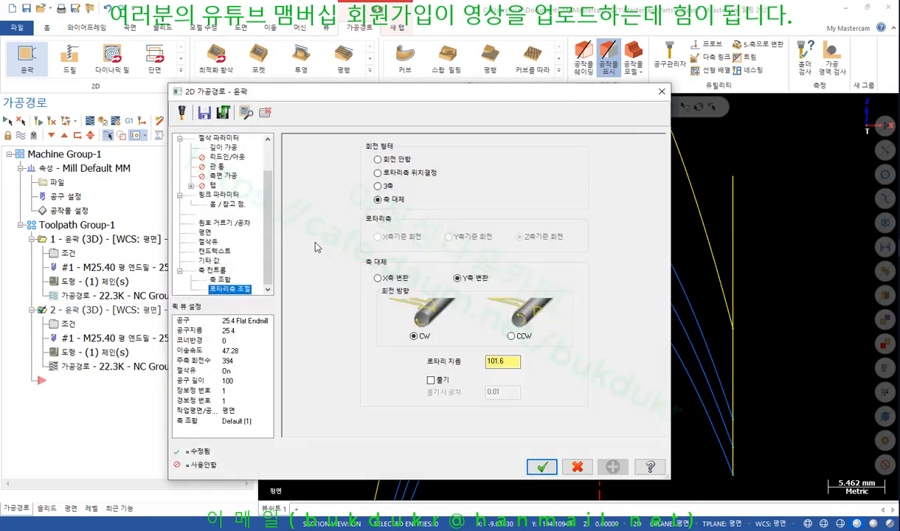
pyautogui.click(219, 194)
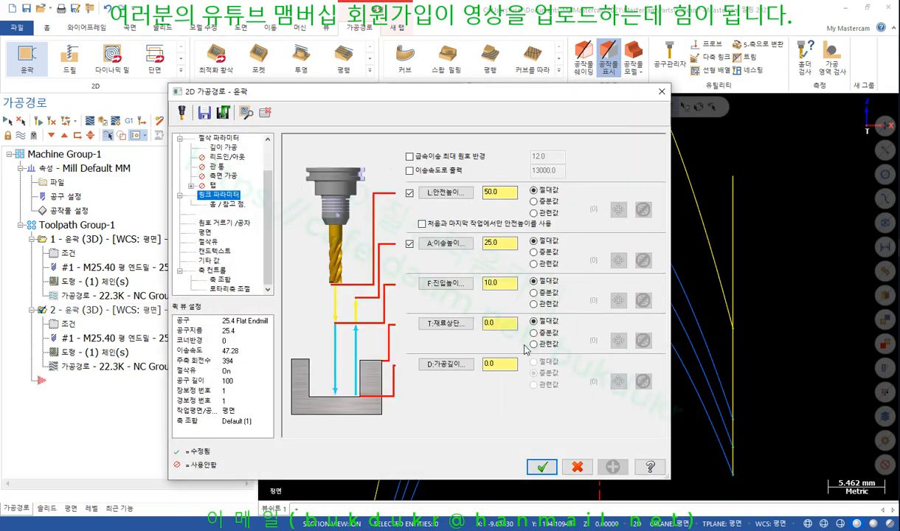
pyautogui.click(504, 364)
pyautogui.click(540, 332)
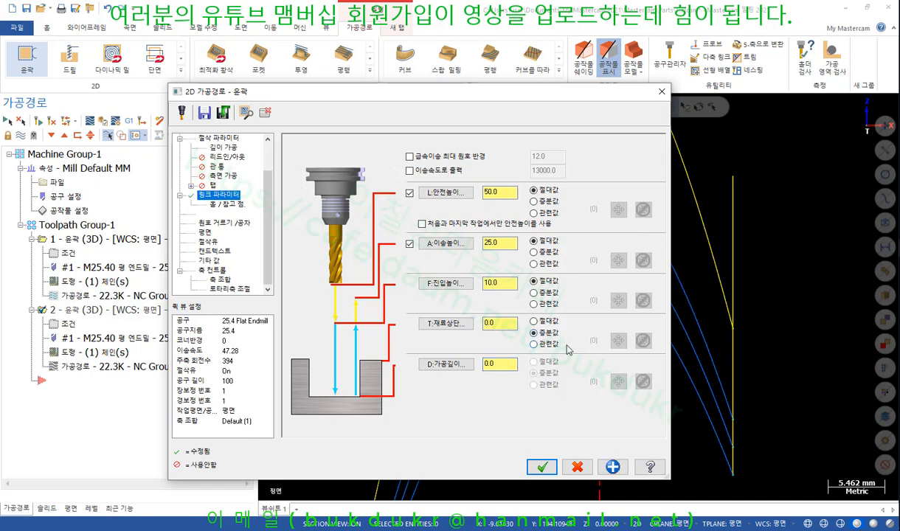
pyautogui.click(501, 322)
pyautogui.click(504, 365)
pyautogui.moveTo(505, 364); pyautogui.dragTo(430, 377)
pyautogui.write('-0.5*25.4')
pyautogui.press('Return')
# Check the second contour's depth cut settings, accept the parameters and regenerate its toolpath.
pyautogui.click(228, 148)
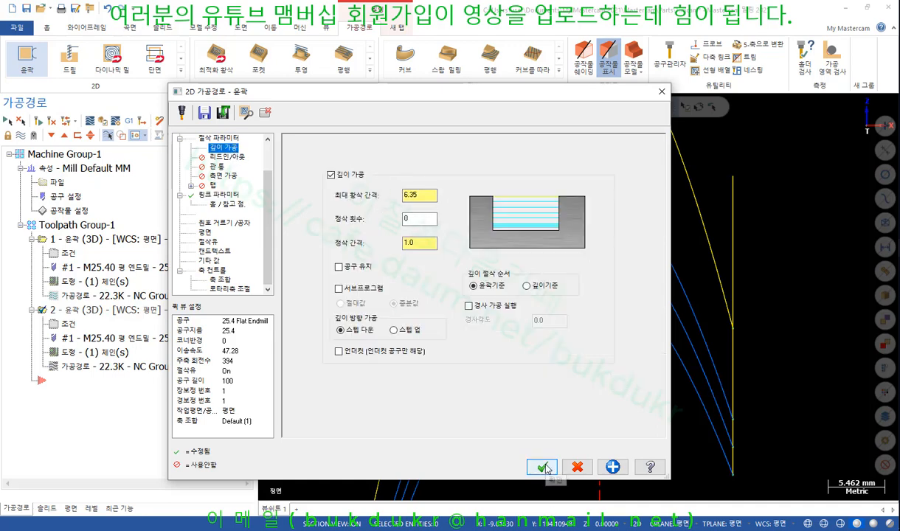
pyautogui.click(542, 466)
pyautogui.click(37, 122)
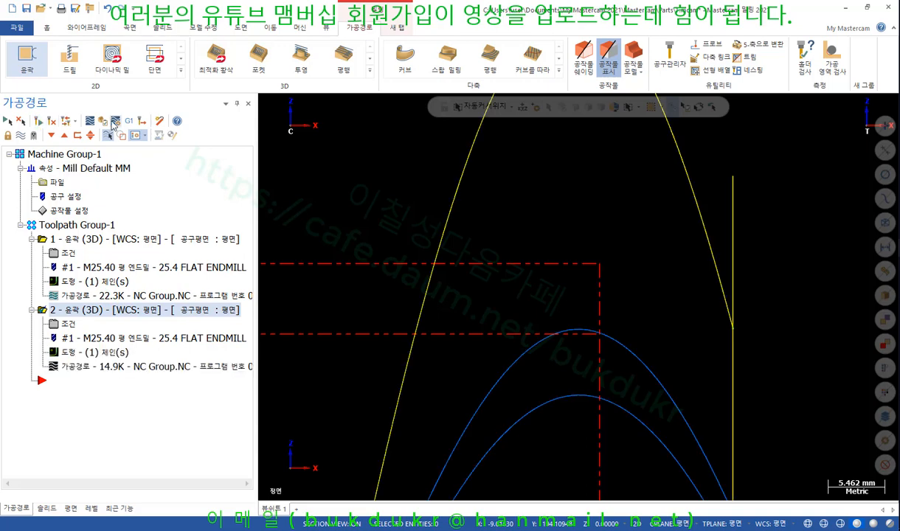
# Examine the regenerated passes near the far end of the stock, marking the stock surface and each pass depth in the front view.
pyautogui.scroll(-5, 601, 163)
pyautogui.scroll(3, 747, 205)
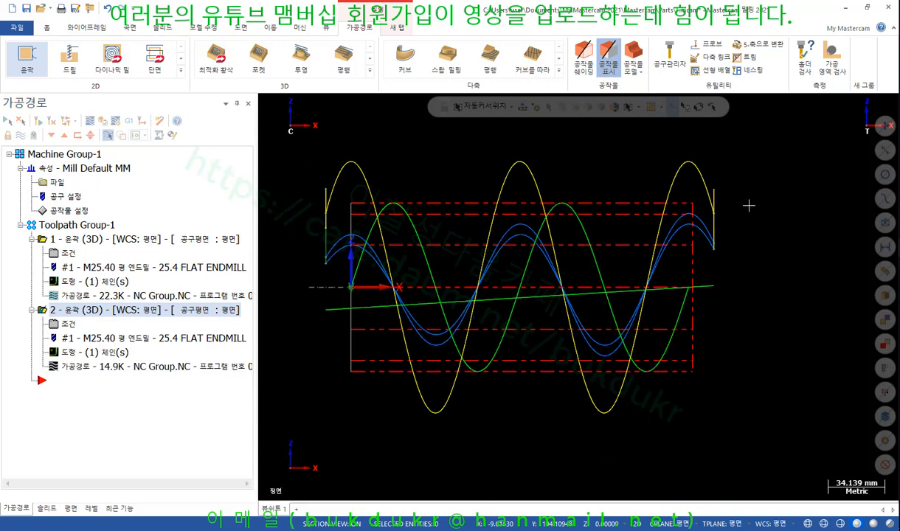
pyautogui.scroll(5, 653, 213)
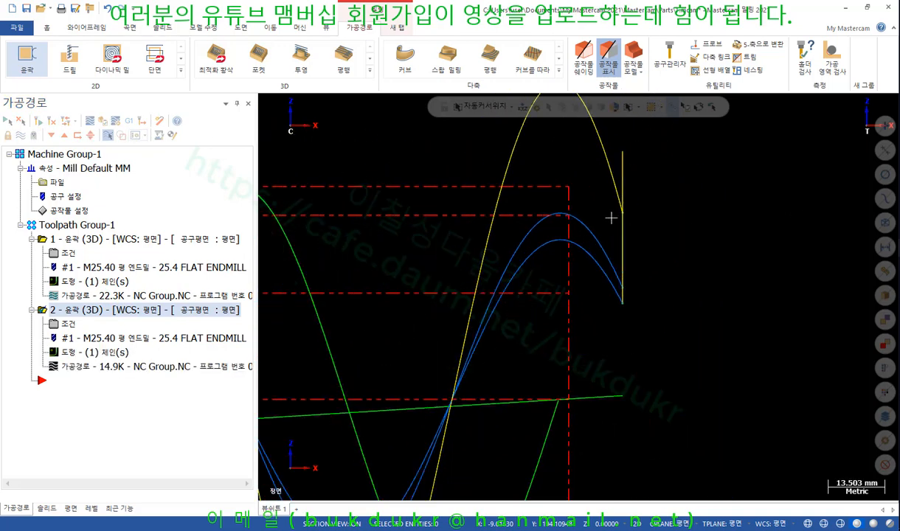
pyautogui.scroll(-3, 663, 205)
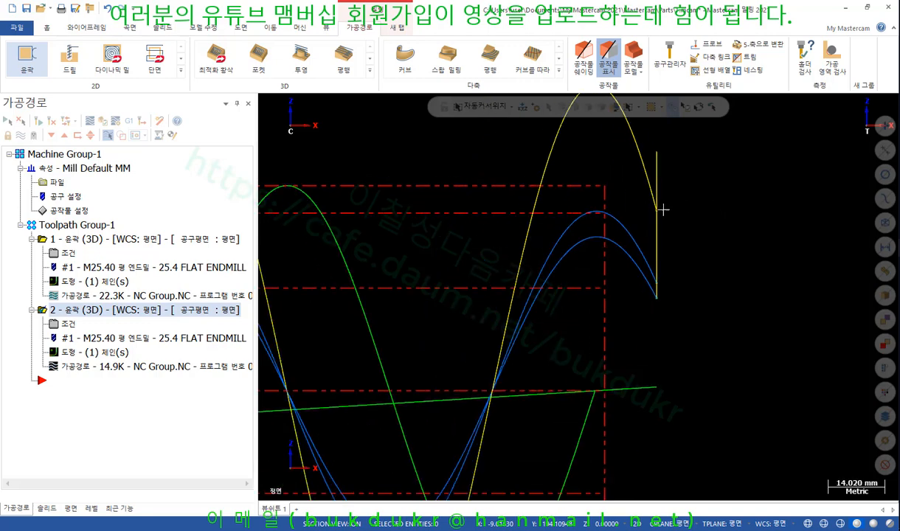
pyautogui.scroll(3, 604, 199)
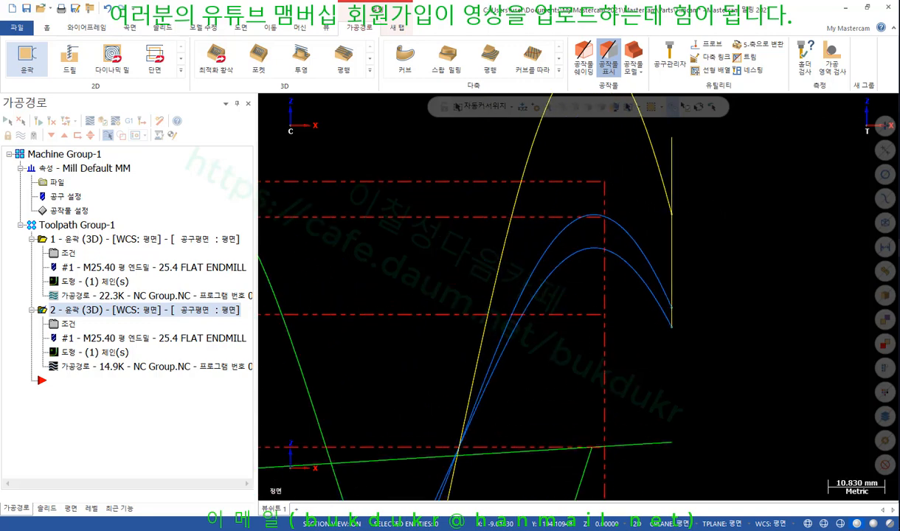
pyautogui.click(597, 247)
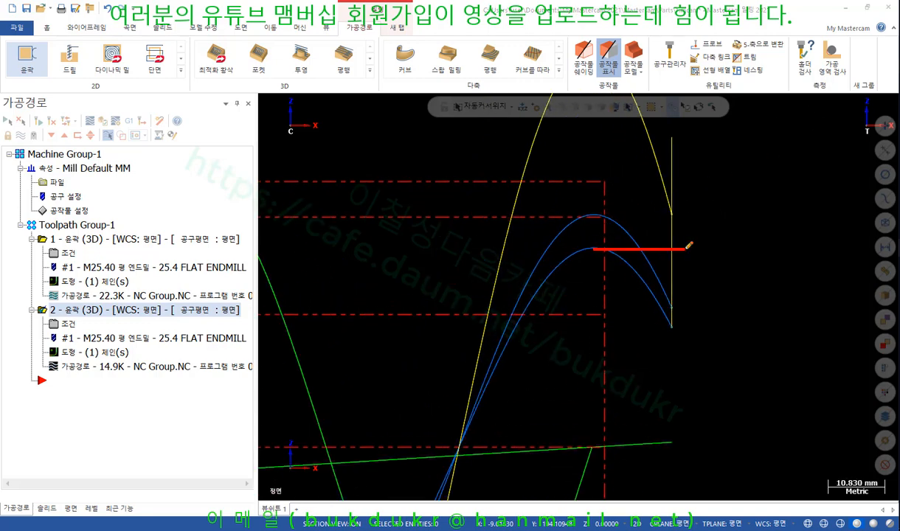
pyautogui.moveTo(588, 180); pyautogui.dragTo(686, 183)
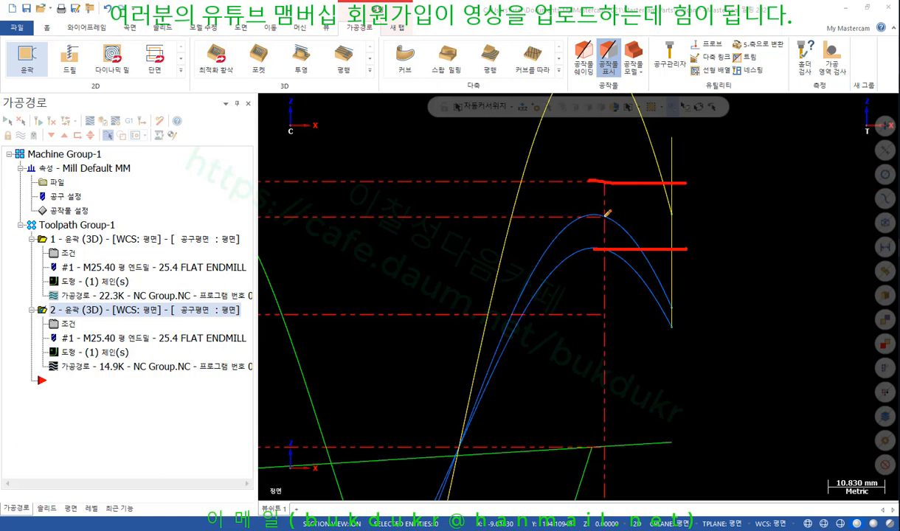
pyautogui.moveTo(598, 216); pyautogui.dragTo(678, 215)
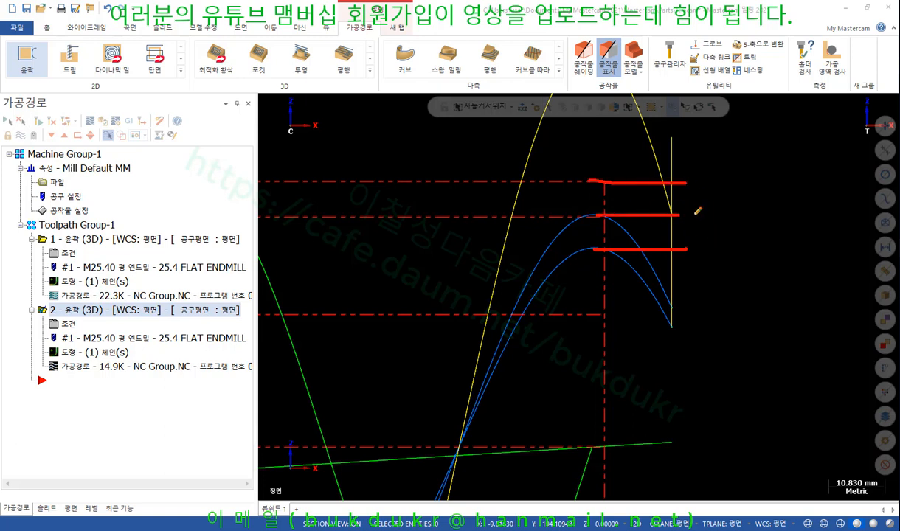
pyautogui.moveTo(605, 182)
pyautogui.mouseDown()
pyautogui.moveTo(718, 181)
pyautogui.moveTo(771, 193)
pyautogui.moveTo(771, 177)
pyautogui.moveTo(759, 174)
pyautogui.moveTo(724, 200)
pyautogui.moveTo(732, 209)
pyautogui.moveTo(743, 193)
pyautogui.moveTo(761, 248)
pyautogui.mouseUp()
pyautogui.moveTo(752, 231); pyautogui.dragTo(772, 231)
pyautogui.rightClick(790, 212)
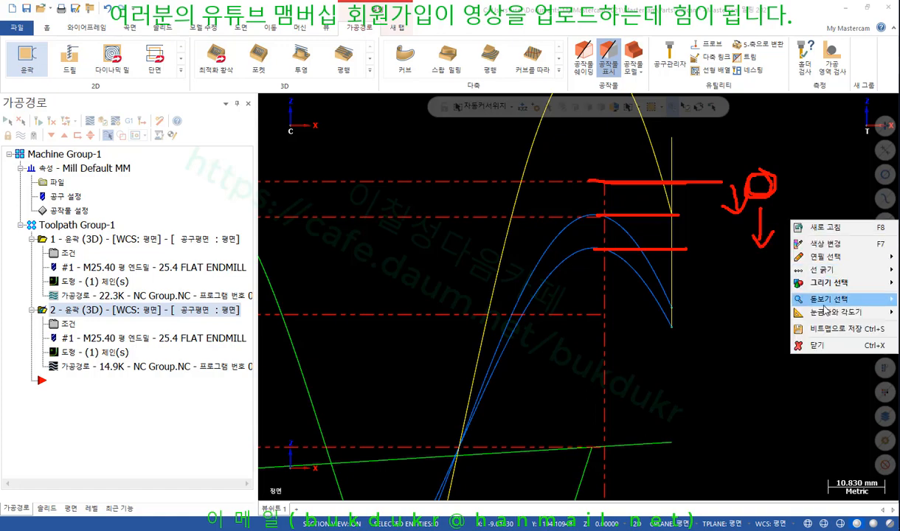
pyautogui.click(821, 345)
pyautogui.scroll(-8, 820, 256)
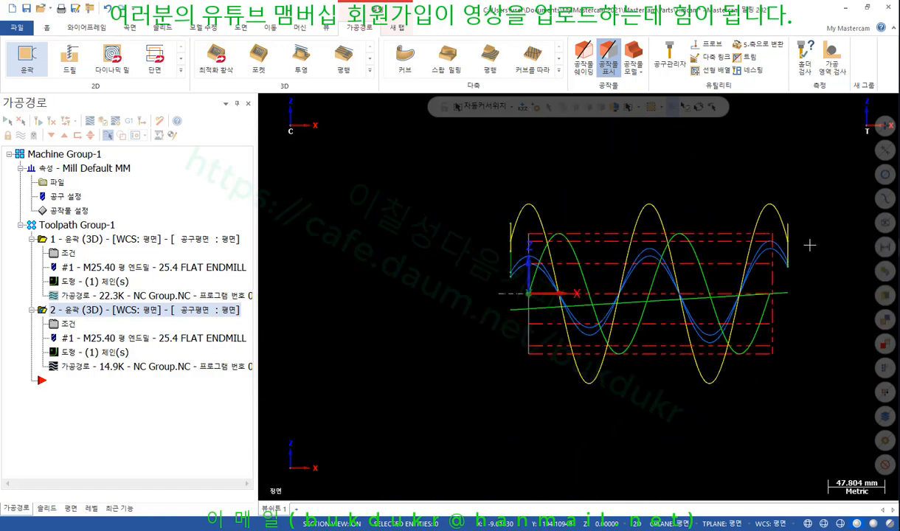
# Examine the second contour's entry moves and two passes near the start of the stock, marking their heights in the front view.
pyautogui.scroll(4, 581, 315)
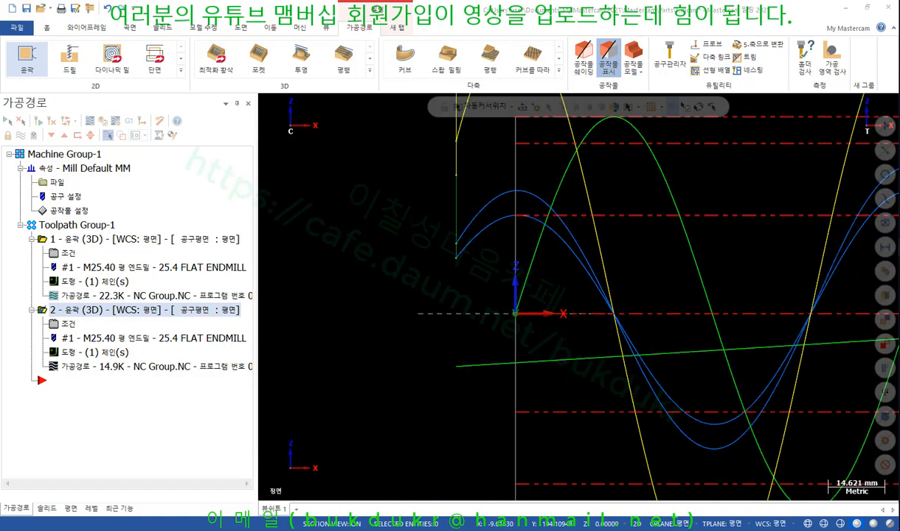
pyautogui.moveTo(497, 188); pyautogui.dragTo(552, 188)
pyautogui.moveTo(428, 177); pyautogui.dragTo(446, 179)
pyautogui.moveTo(503, 161); pyautogui.dragTo(545, 160)
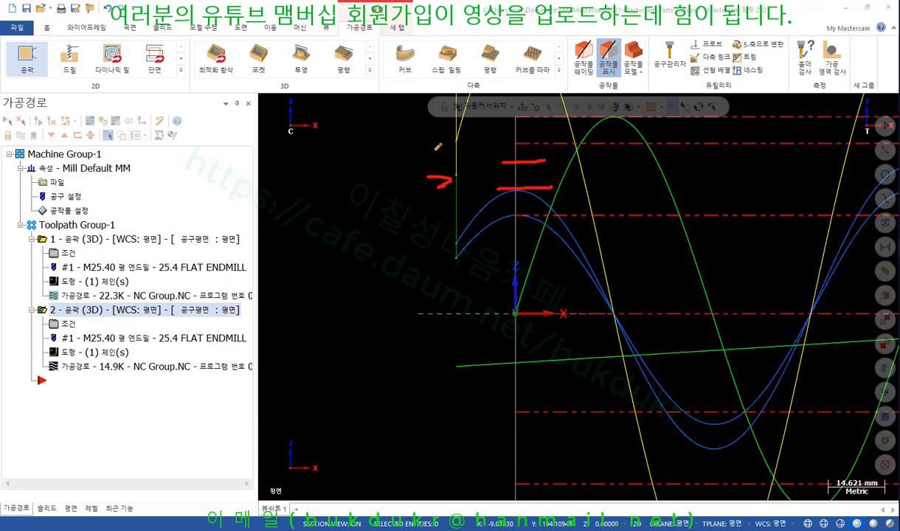
pyautogui.moveTo(435, 153); pyautogui.dragTo(441, 171)
pyautogui.moveTo(521, 158)
pyautogui.mouseDown()
pyautogui.moveTo(453, 159)
pyautogui.moveTo(480, 188)
pyautogui.moveTo(489, 180)
pyautogui.moveTo(499, 218)
pyautogui.mouseUp()
pyautogui.moveTo(490, 201); pyautogui.dragTo(515, 220)
pyautogui.rightClick(377, 198)
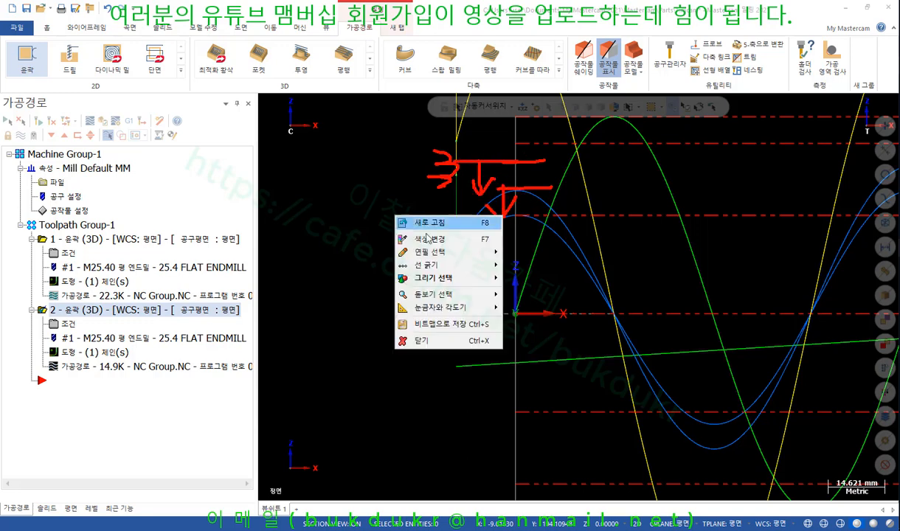
pyautogui.click(413, 327)
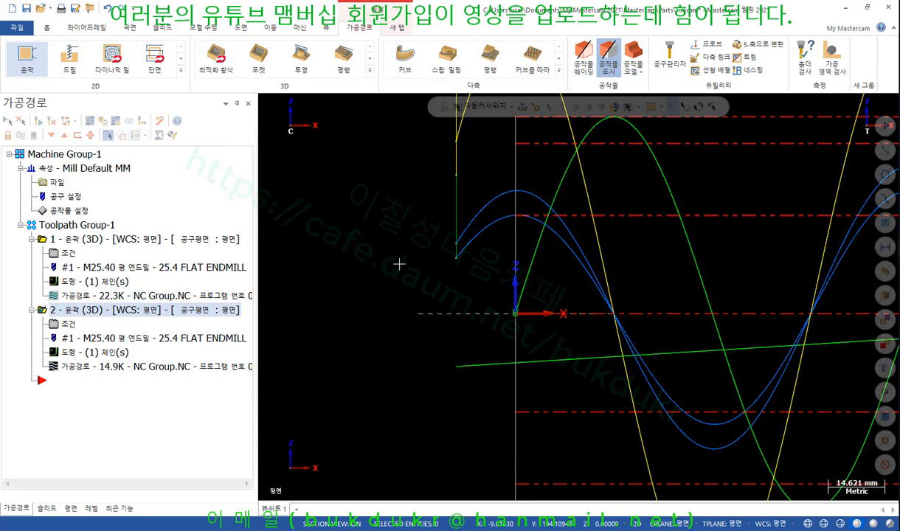
# Compare the contour passes with the inner circle on the stock's start face, marking the circle's top and both pass heights.
pyautogui.scroll(-3, 399, 264)
pyautogui.scroll(2, 399, 263)
pyautogui.moveTo(399, 263); pyautogui.dragTo(392, 259, button='middle')
pyautogui.scroll(5, 491, 182)
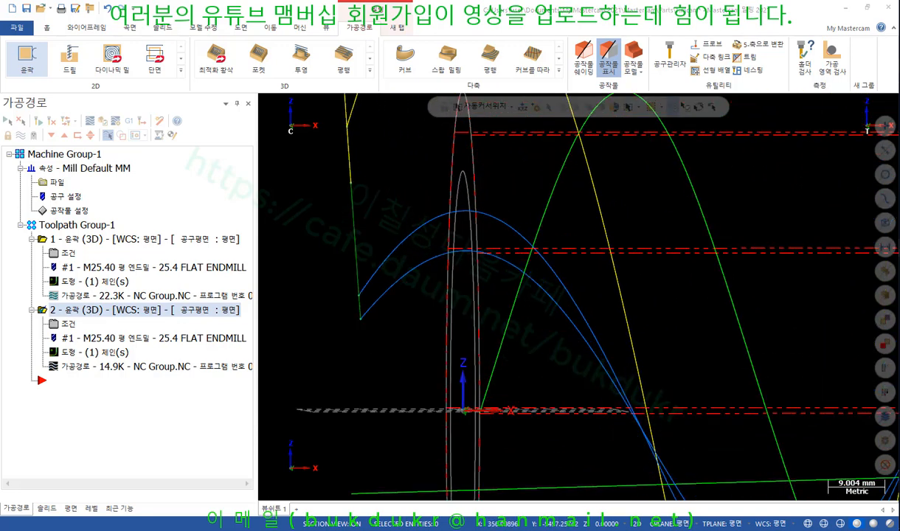
pyautogui.moveTo(466, 172); pyautogui.dragTo(400, 178)
pyautogui.moveTo(472, 207); pyautogui.dragTo(431, 209)
pyautogui.moveTo(469, 250); pyautogui.dragTo(412, 253)
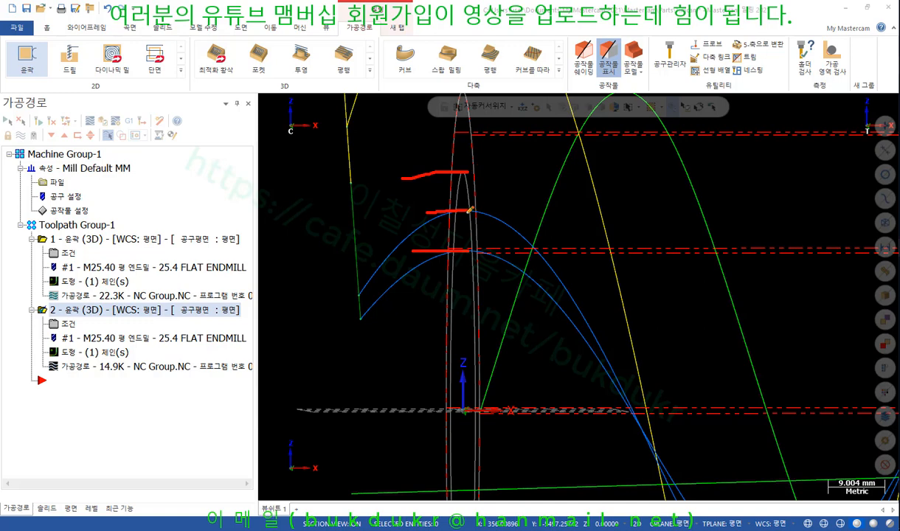
pyautogui.moveTo(474, 246); pyautogui.dragTo(467, 252)
pyautogui.rightClick(383, 190)
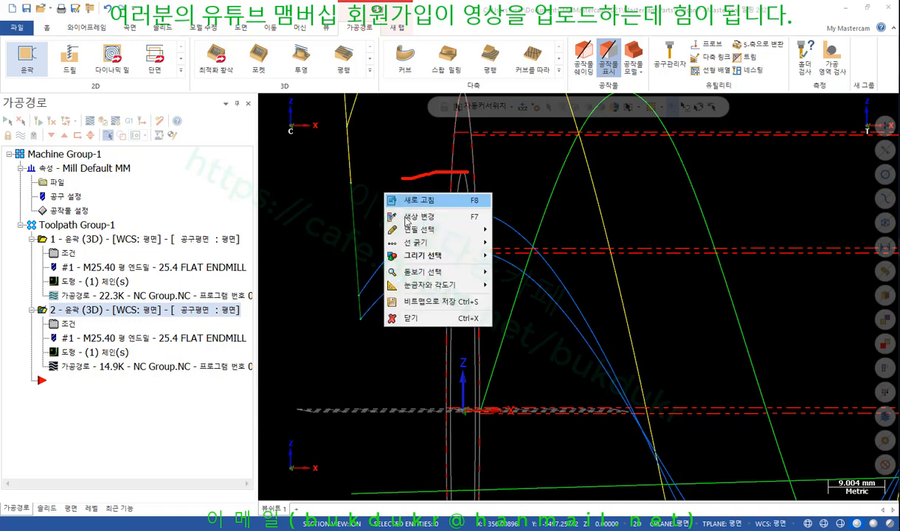
pyautogui.click(411, 315)
pyautogui.scroll(-3, 412, 244)
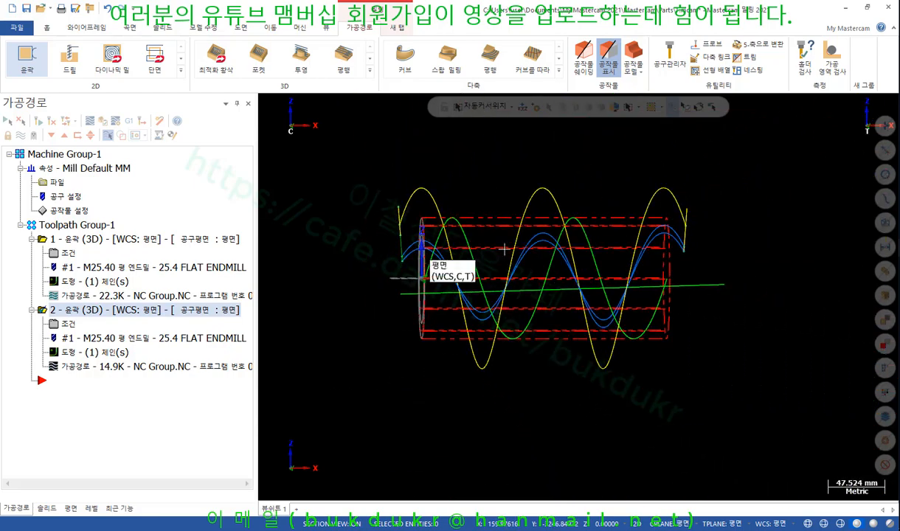
# Verify the second contour by simulating its complete machining on the solid stock in an isometric view.
pyautogui.moveTo(422, 244); pyautogui.dragTo(610, 346, button='middle')
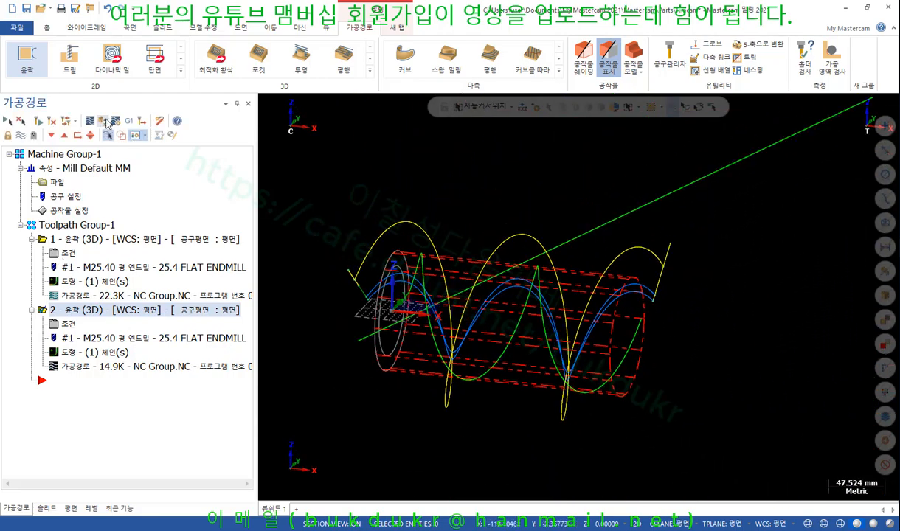
pyautogui.click(103, 121)
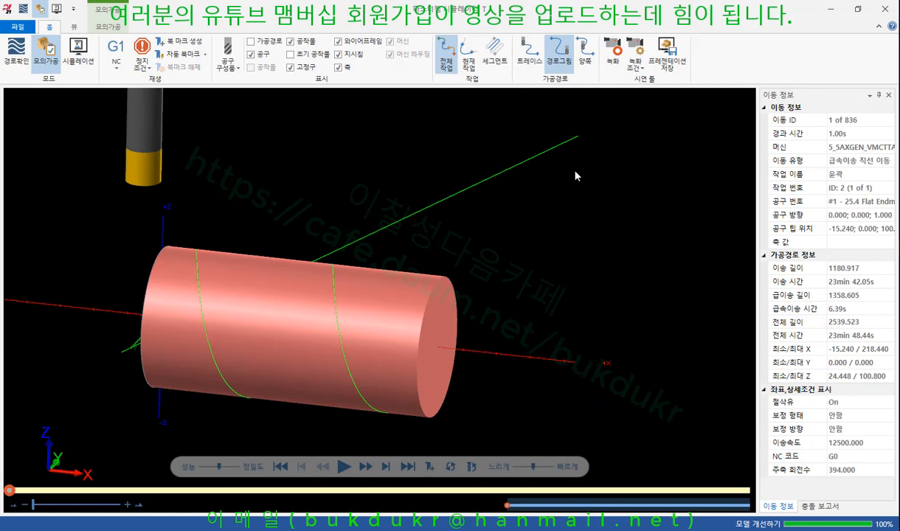
pyautogui.rightClick(576, 175)
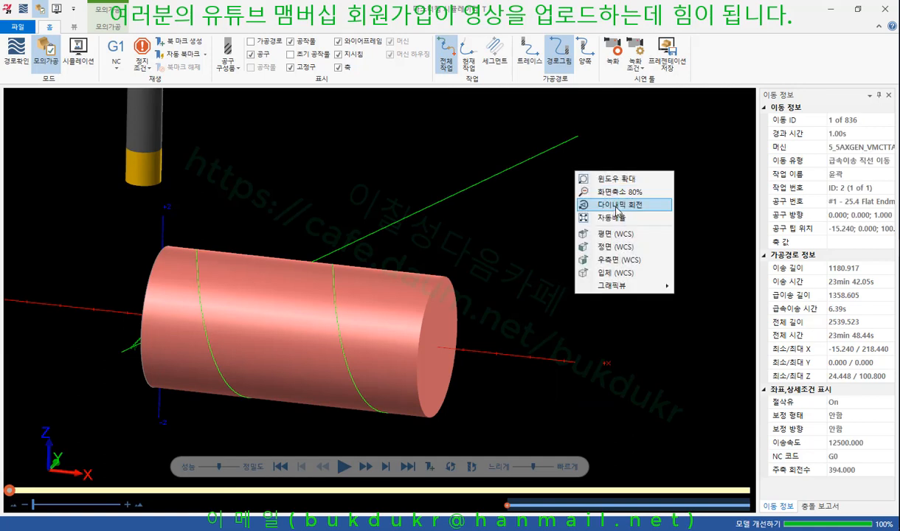
pyautogui.click(623, 272)
pyautogui.scroll(-1, 379, 317)
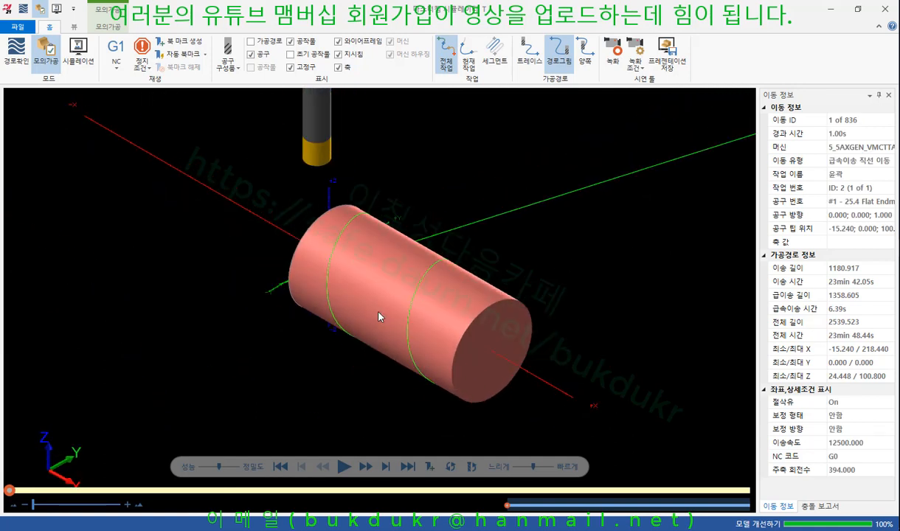
pyautogui.click(344, 467)
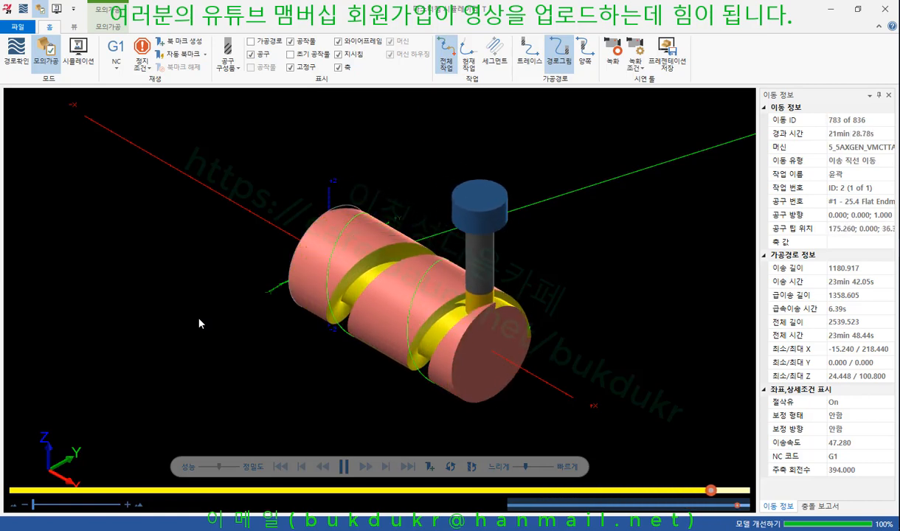
# Examine the machined groove at the stock's start face, marking the depth between the inner circle, the outer surface and the groove floor.
pyautogui.scroll(3, 458, 306)
pyautogui.moveTo(418, 288); pyautogui.dragTo(488, 300, button='middle')
pyautogui.scroll(5, 236, 211)
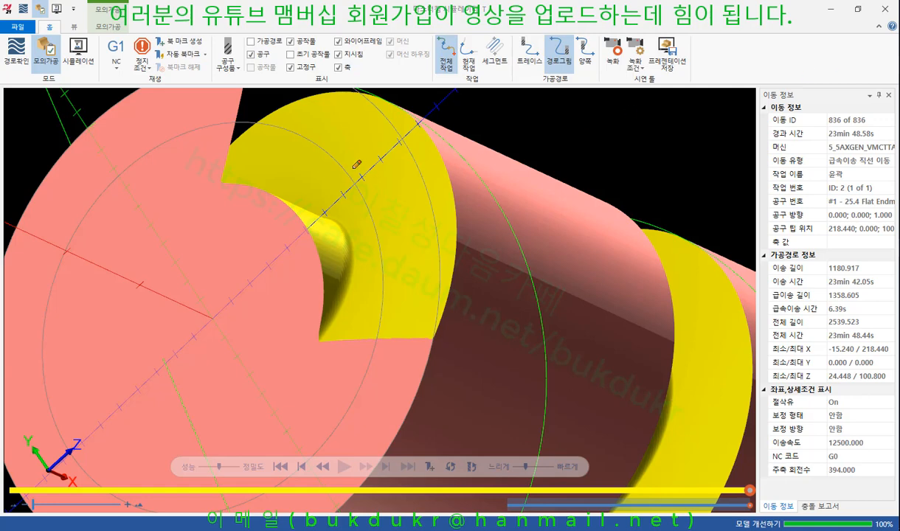
pyautogui.moveTo(351, 171); pyautogui.dragTo(371, 189)
pyautogui.moveTo(403, 141); pyautogui.dragTo(414, 163)
pyautogui.moveTo(347, 173); pyautogui.dragTo(366, 193)
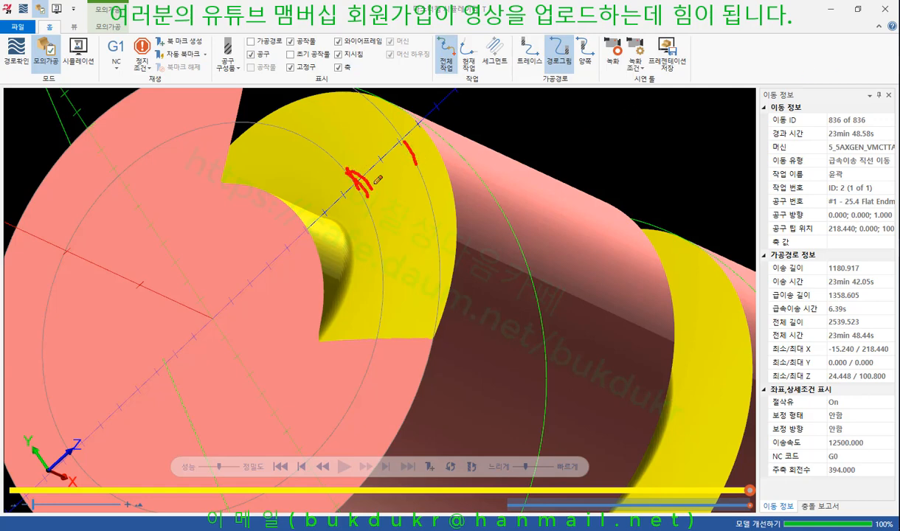
pyautogui.moveTo(402, 141)
pyautogui.mouseDown()
pyautogui.moveTo(413, 157)
pyautogui.moveTo(369, 192)
pyautogui.moveTo(378, 191)
pyautogui.mouseUp()
pyautogui.moveTo(409, 152); pyautogui.dragTo(409, 164)
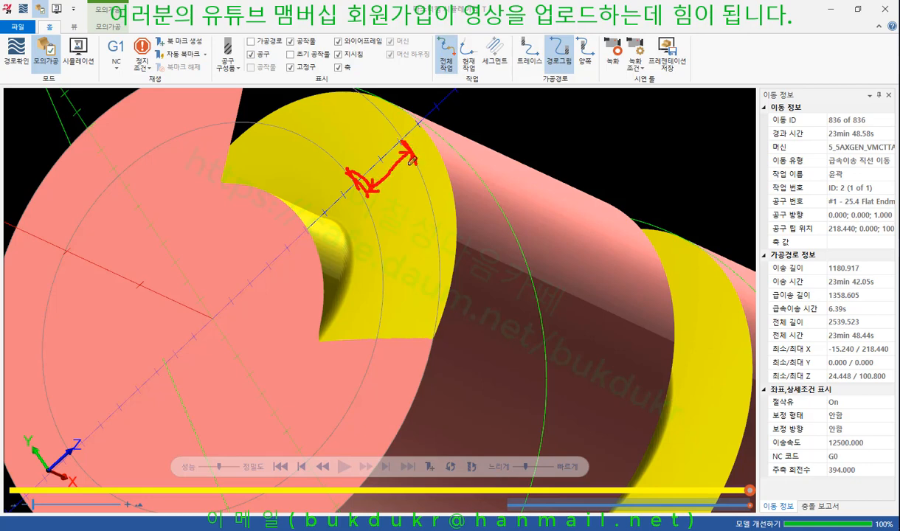
pyautogui.moveTo(346, 178)
pyautogui.mouseDown()
pyautogui.moveTo(324, 197)
pyautogui.moveTo(313, 224)
pyautogui.moveTo(333, 212)
pyautogui.mouseUp()
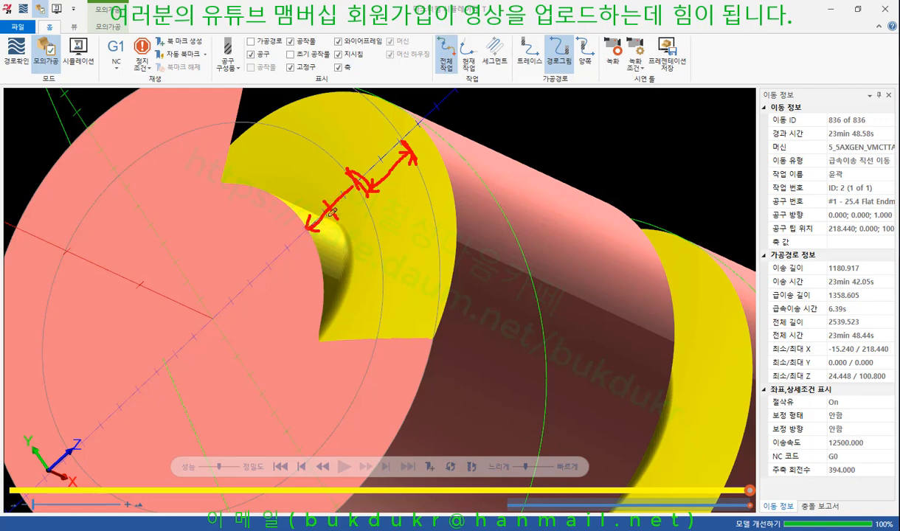
pyautogui.rightClick(372, 188)
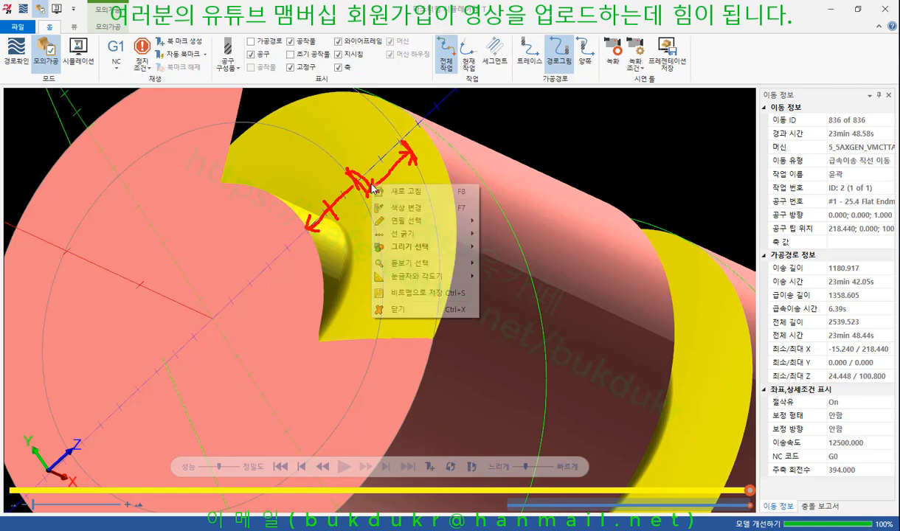
pyautogui.click(398, 309)
# Show the machined stock as translucent and look at the groove from the right side view.
pyautogui.moveTo(295, 258)
pyautogui.mouseDown(button='middle')
pyautogui.moveTo(386, 247)
pyautogui.moveTo(370, 242)
pyautogui.moveTo(359, 262)
pyautogui.moveTo(367, 283)
pyautogui.moveTo(339, 242)
pyautogui.mouseUp(button='middle')
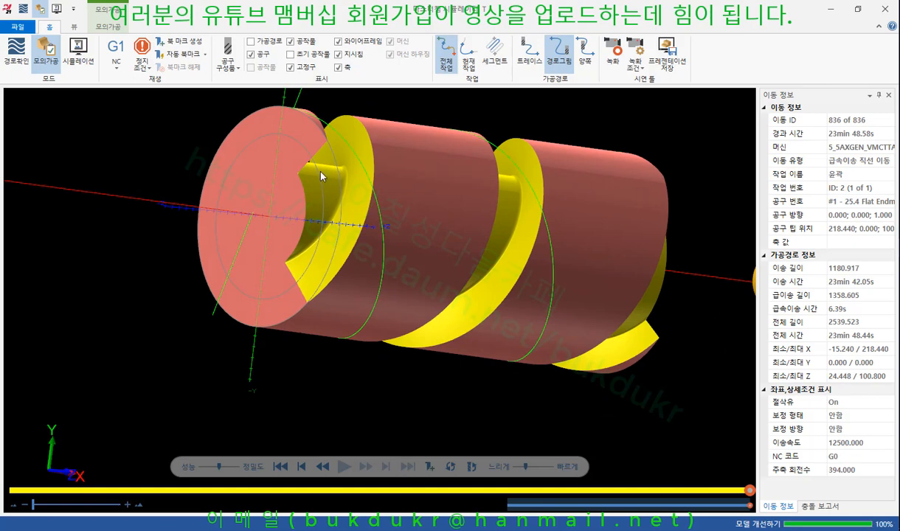
pyautogui.moveTo(247, 236); pyautogui.dragTo(593, 226, button='middle')
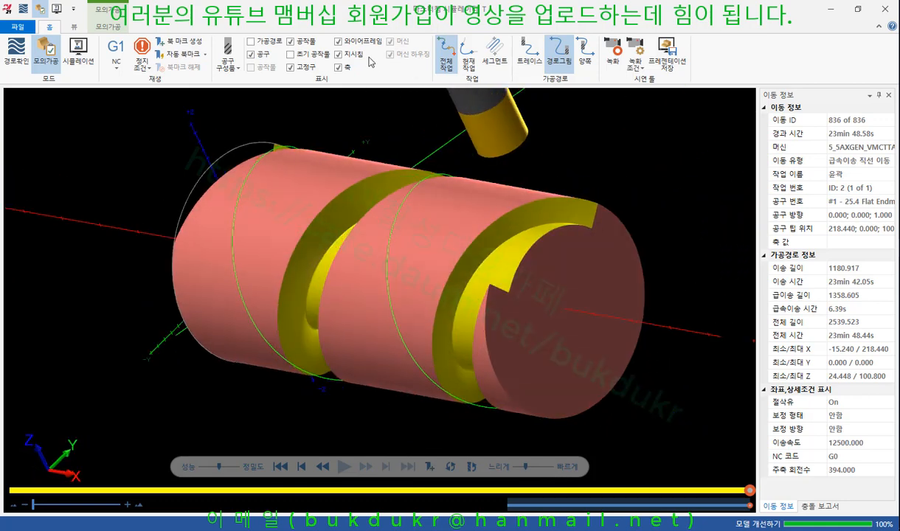
pyautogui.click(291, 42)
pyautogui.click(292, 41)
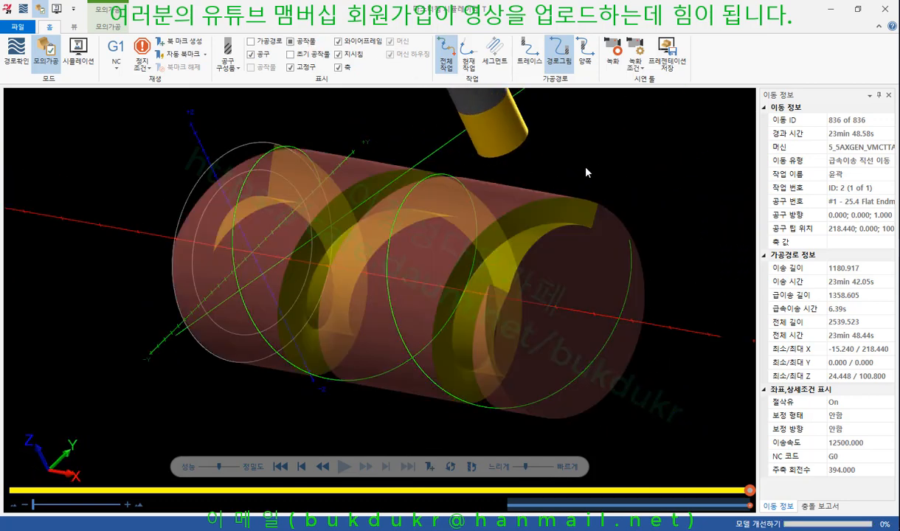
pyautogui.rightClick(556, 114)
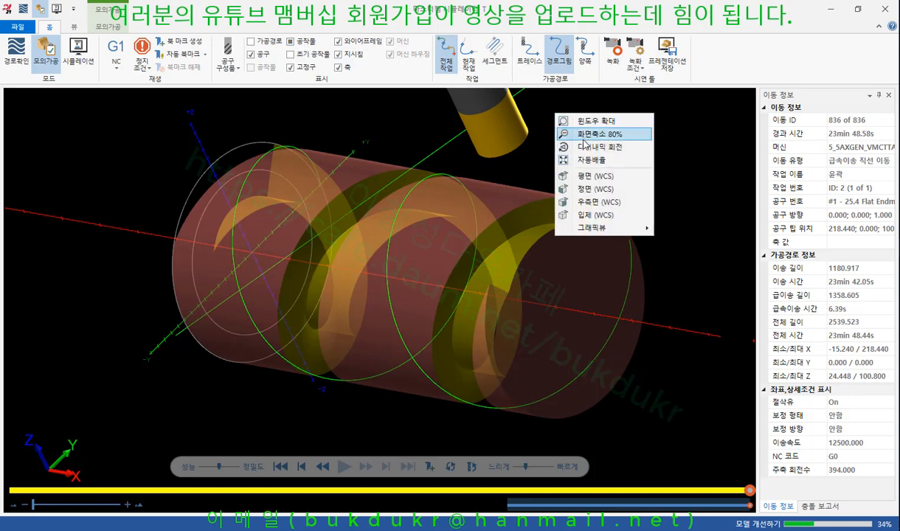
pyautogui.click(595, 202)
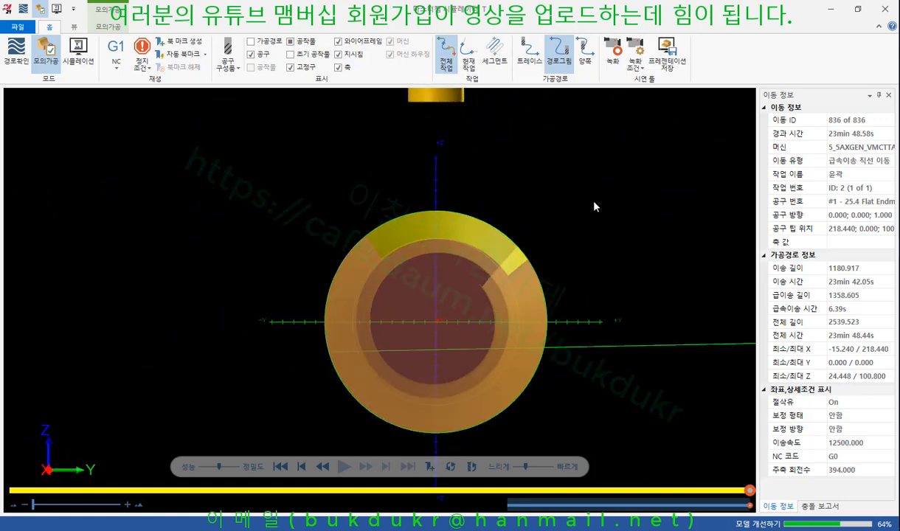
pyautogui.scroll(3, 497, 226)
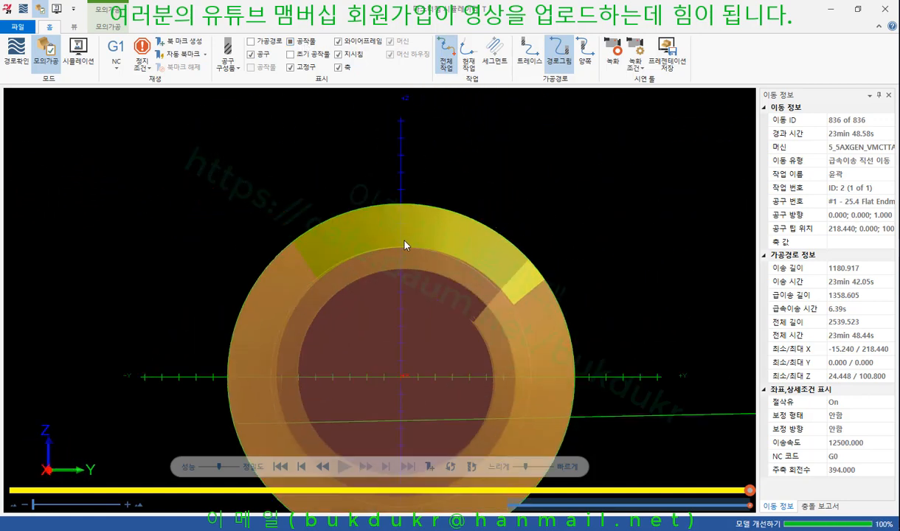
# Inspect the translucent groove from the opposite end, marking the outer surface 4, the inner circle 3 and the groove floor 2.
pyautogui.click(367, 43)
pyautogui.click(367, 43)
pyautogui.scroll(-3, 352, 158)
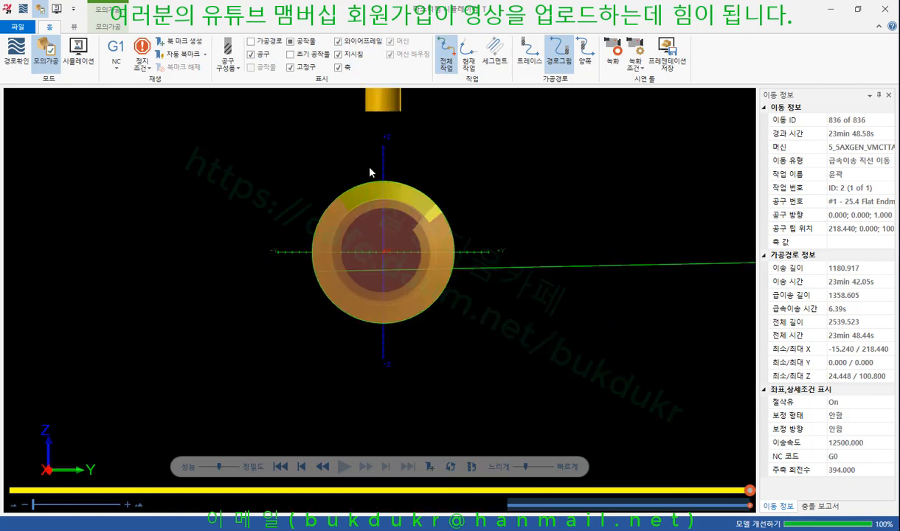
pyautogui.moveTo(352, 157)
pyautogui.mouseDown(button='middle')
pyautogui.moveTo(393, 185)
pyautogui.moveTo(495, 182)
pyautogui.mouseUp(button='middle')
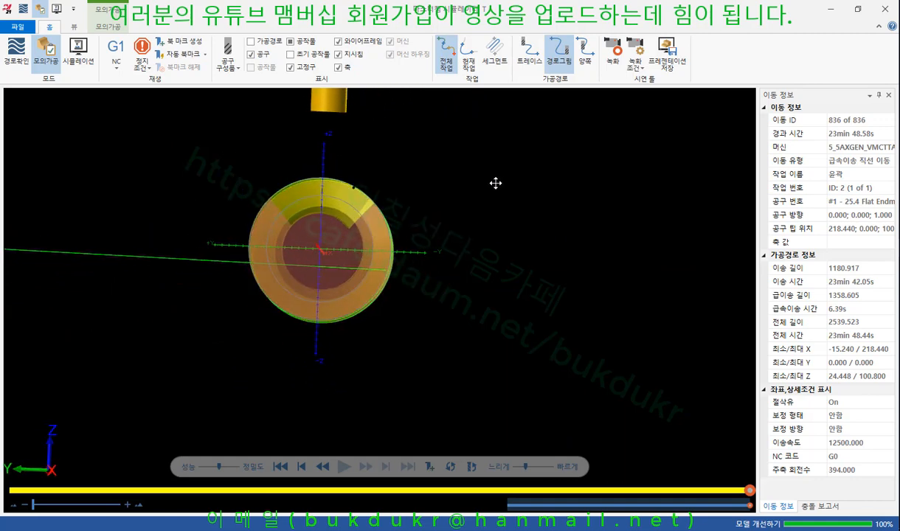
pyautogui.scroll(5, 296, 201)
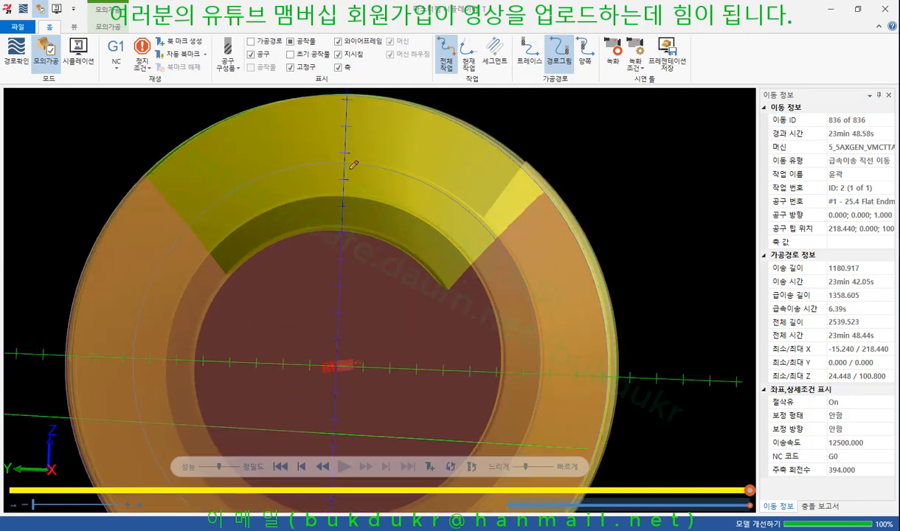
pyautogui.moveTo(344, 162); pyautogui.dragTo(367, 163)
pyautogui.moveTo(344, 97)
pyautogui.mouseDown()
pyautogui.moveTo(416, 109)
pyautogui.moveTo(408, 118)
pyautogui.mouseUp()
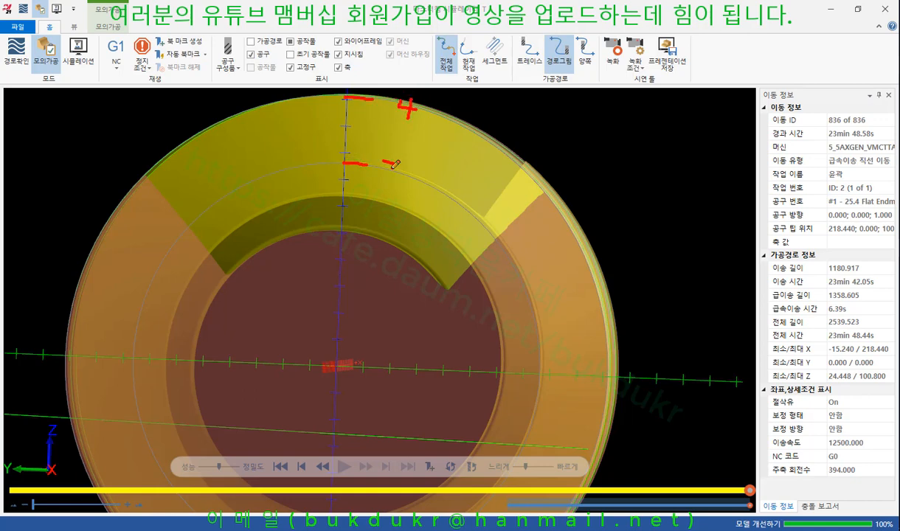
pyautogui.moveTo(383, 161); pyautogui.dragTo(397, 175)
pyautogui.moveTo(358, 162)
pyautogui.mouseDown()
pyautogui.moveTo(361, 208)
pyautogui.moveTo(400, 248)
pyautogui.mouseUp()
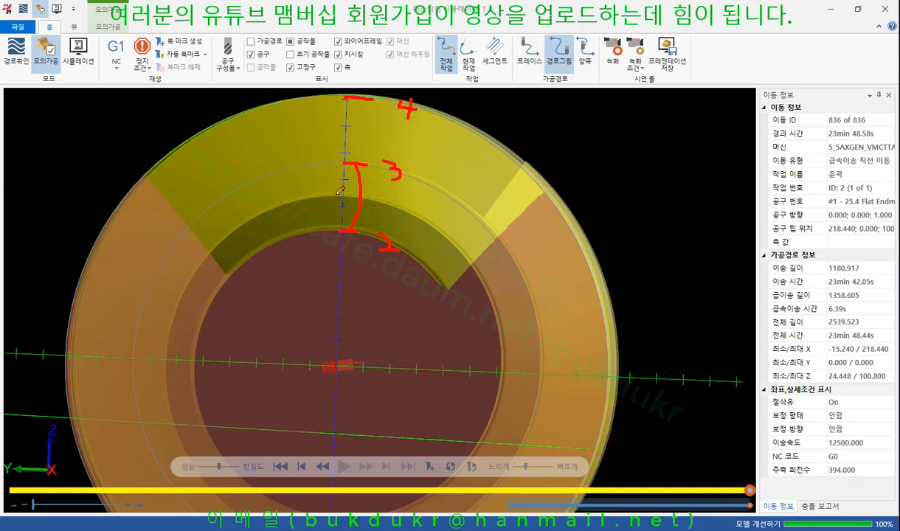
pyautogui.moveTo(330, 194); pyautogui.dragTo(360, 195)
pyautogui.moveTo(337, 128); pyautogui.dragTo(360, 129)
pyautogui.rightClick(607, 134)
pyautogui.click(627, 253)
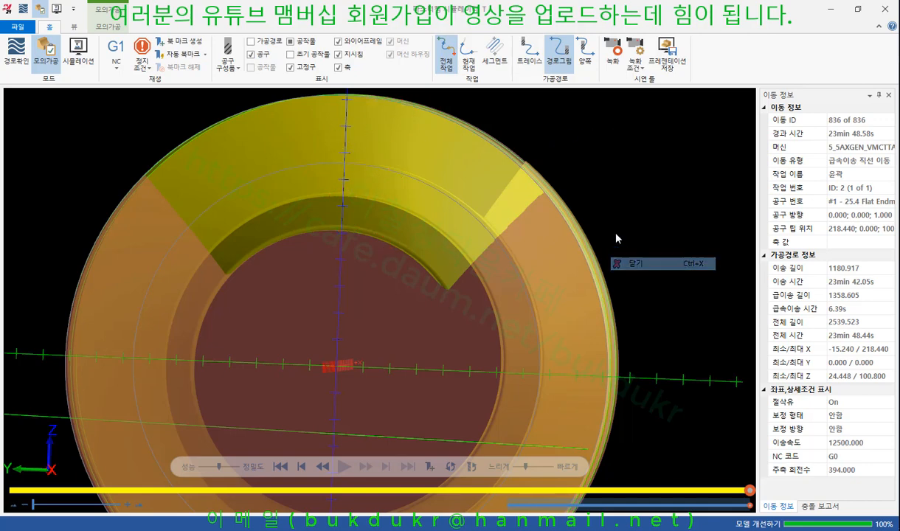
# Examine the helical groove's shape along the full length of the translucent stock from several angles.
pyautogui.scroll(-5, 492, 253)
pyautogui.moveTo(493, 253); pyautogui.dragTo(395, 253, button='middle')
pyautogui.scroll(-5, 259, 241)
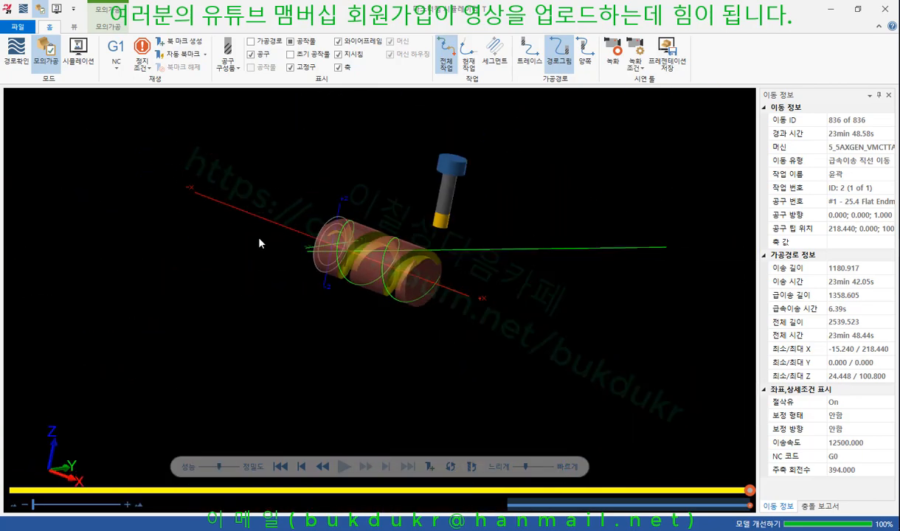
pyautogui.scroll(5, 363, 253)
pyautogui.scroll(4, 363, 253)
pyautogui.moveTo(352, 202)
pyautogui.mouseDown(button='middle')
pyautogui.moveTo(328, 191)
pyautogui.moveTo(359, 198)
pyautogui.mouseUp(button='middle')
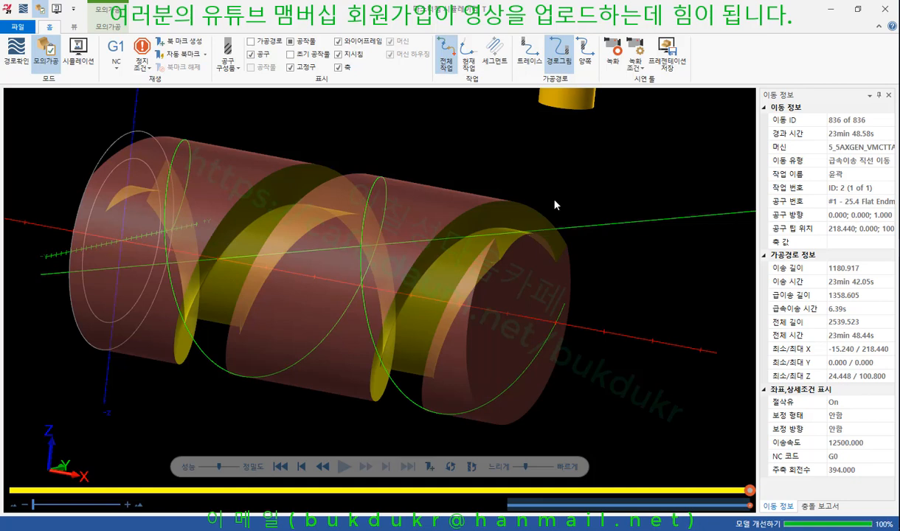
pyautogui.moveTo(554, 203); pyautogui.dragTo(540, 233, button='middle')
pyautogui.scroll(3, 441, 181)
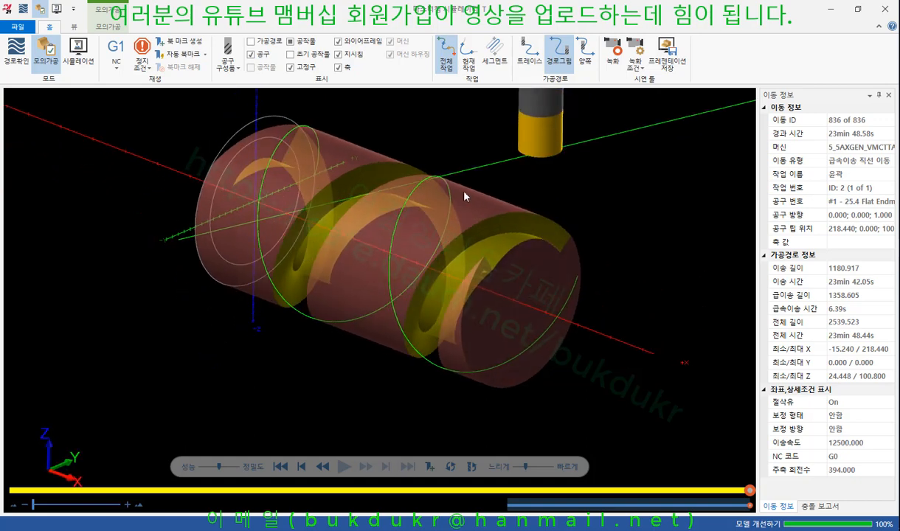